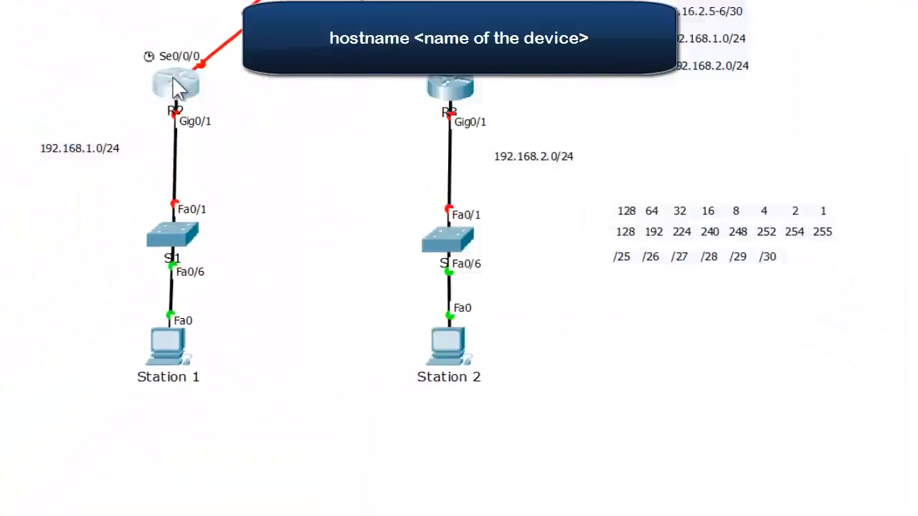
Enter privileged and global configuration modes on router R2 and set its hostname to match its topology label
left_click(160, 93)
type("enable")
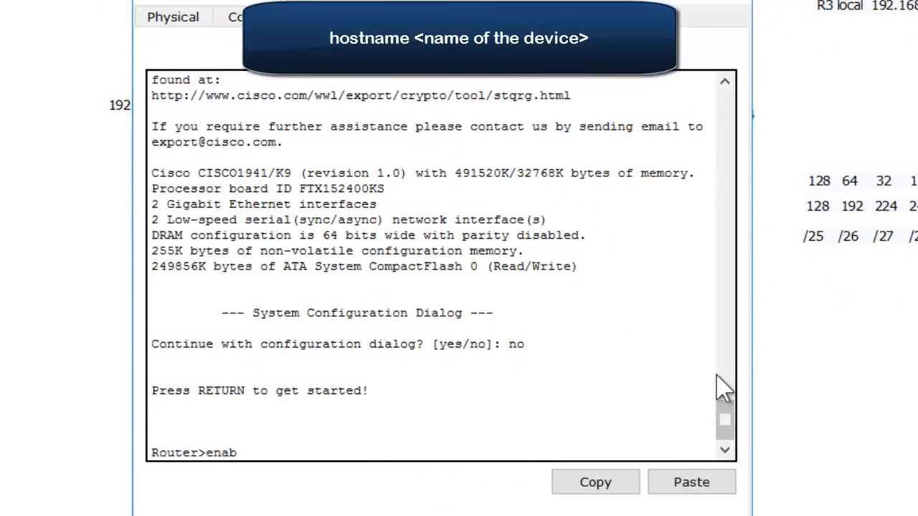
key("Return")
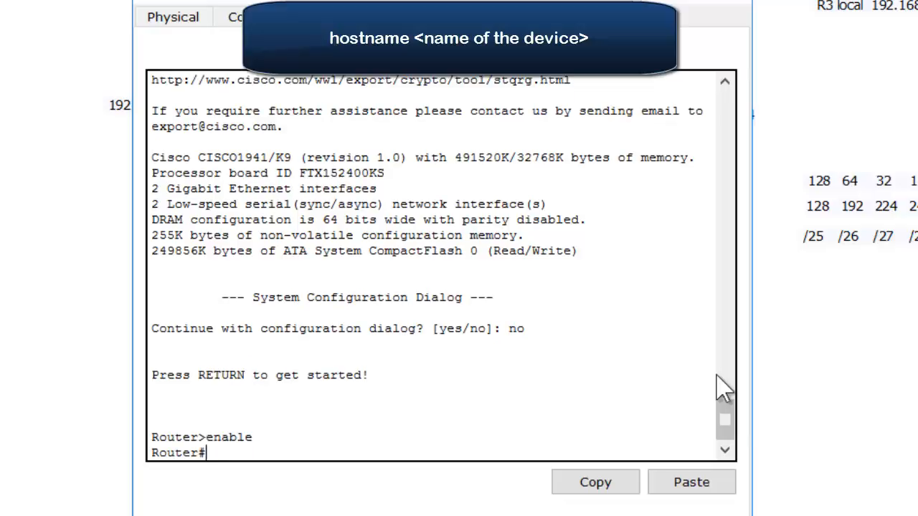
type("conf t")
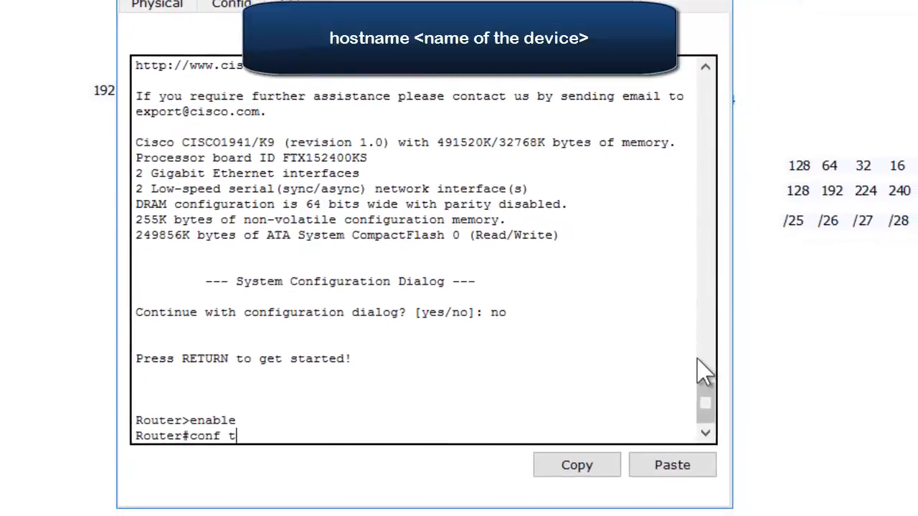
key("Return")
type("hostname R2")
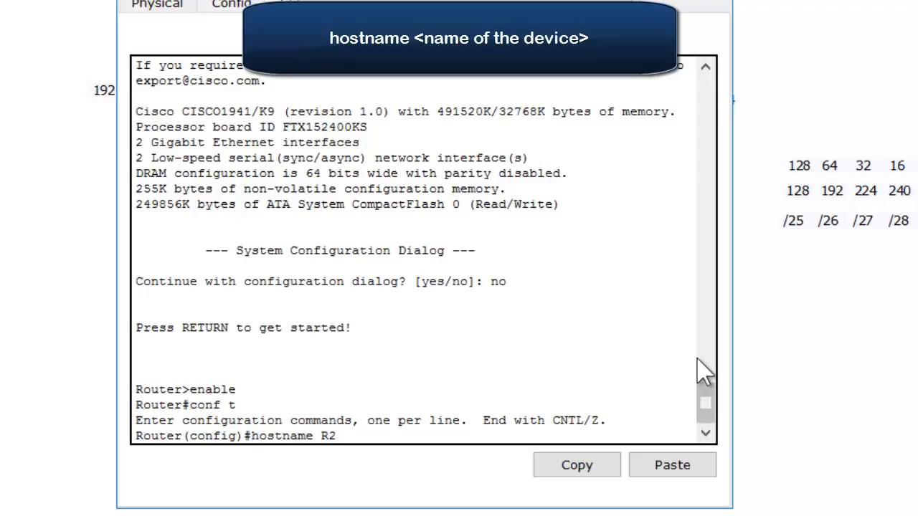
key("Return")
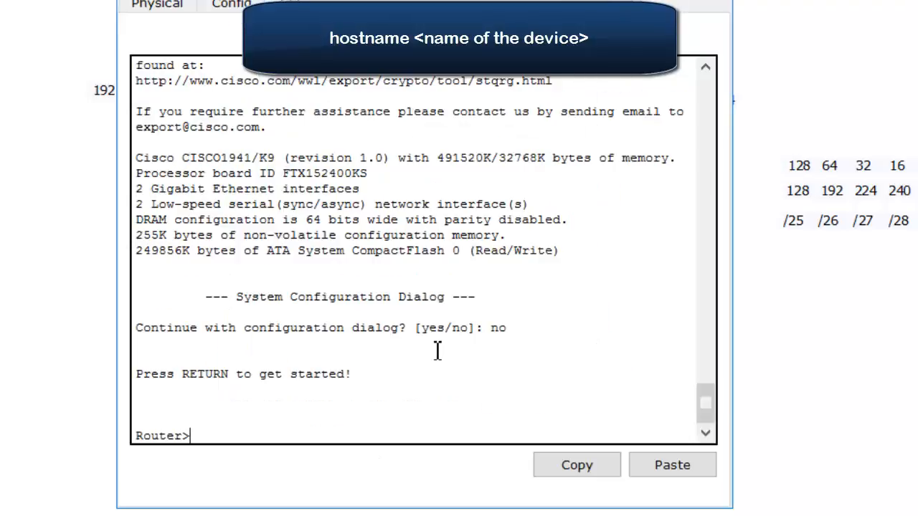
Enter privileged and global configuration modes on the third router and set its hostname to R3
type("enable")
key("Return")
type("conf t")
key("Return")
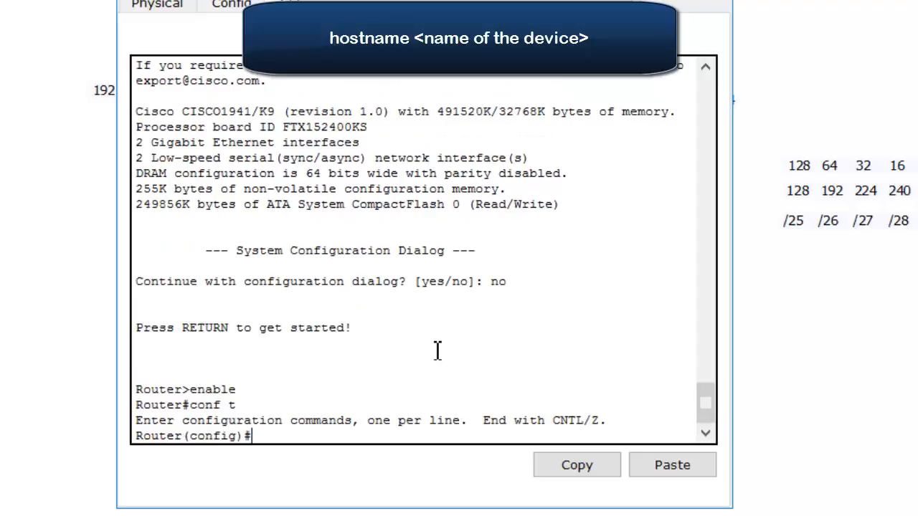
type("hostname R3")
key("Return")
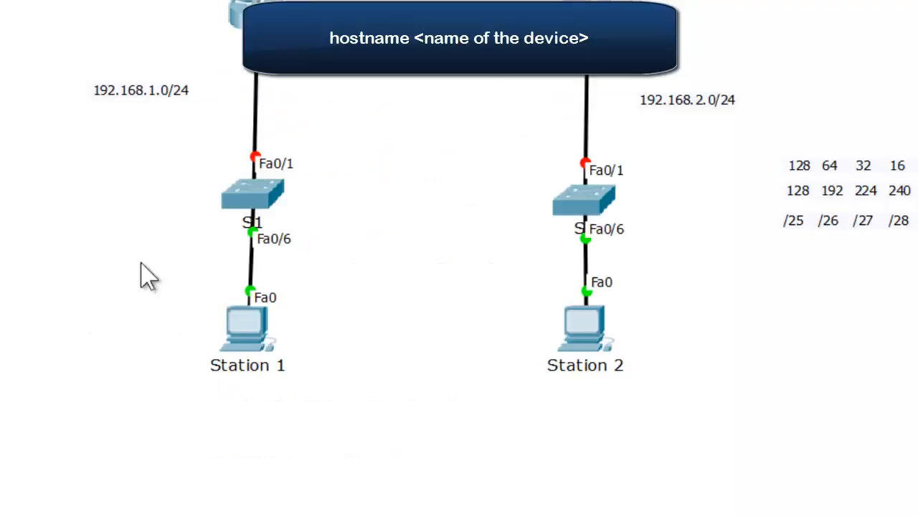
Open the CLI of the switch above Station 1, enter global configuration mode and set its hostname to S1
left_click(248, 198)
key("Return")
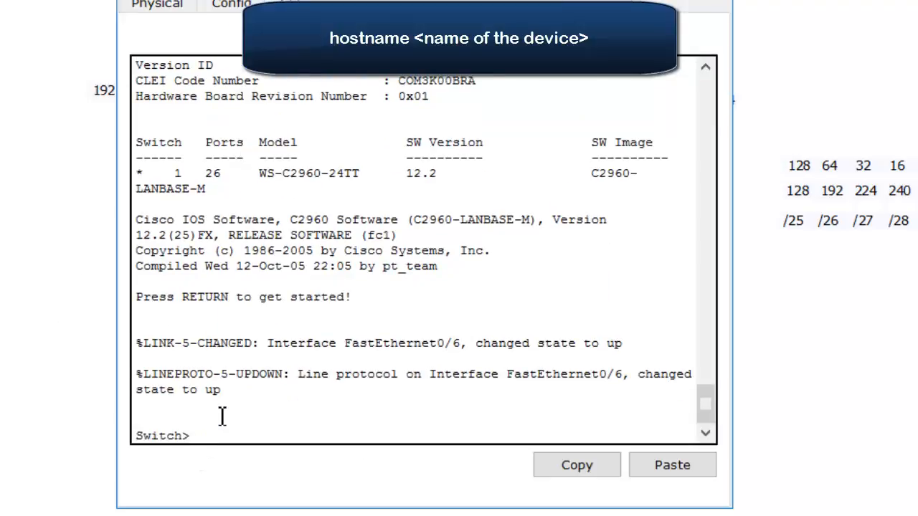
type("enable")
key("Return")
type("conf t")
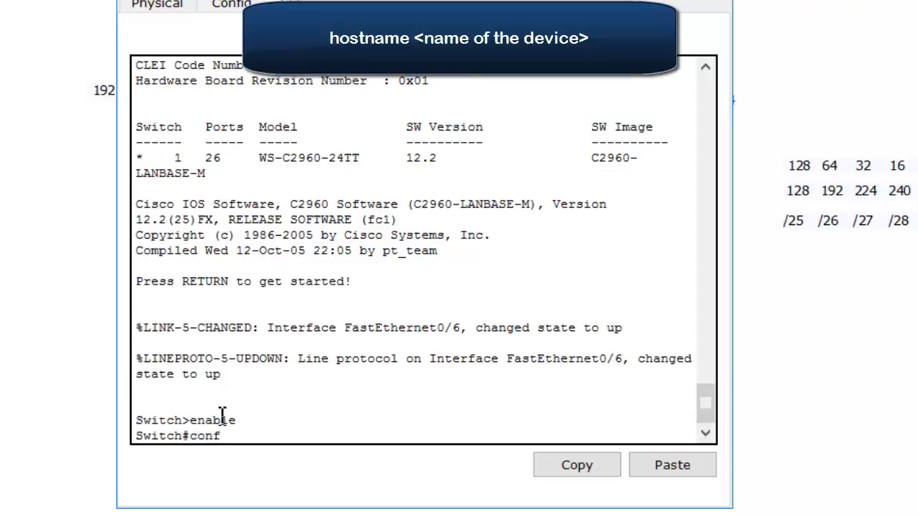
key("Return")
type("hostname ")
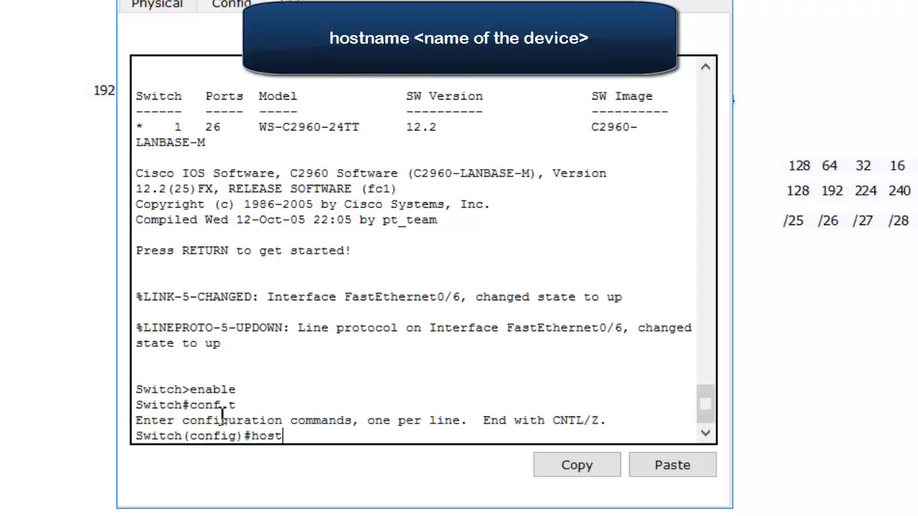
type("S1")
key("Return")
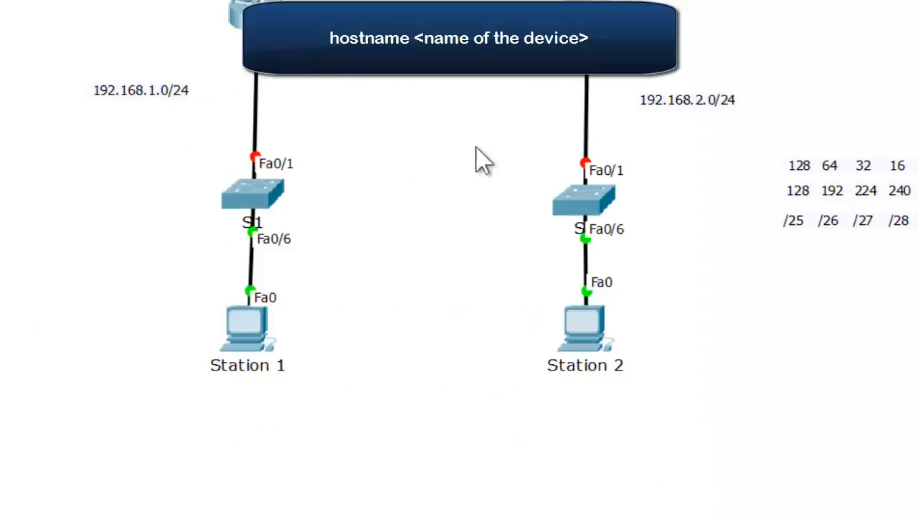
Open the CLI of the switch above Station 2, enter global configuration mode and set its hostname to S2
left_click(606, 204)
type("enable")
key("Return")
type("conf")
type(" t")
key("Return")
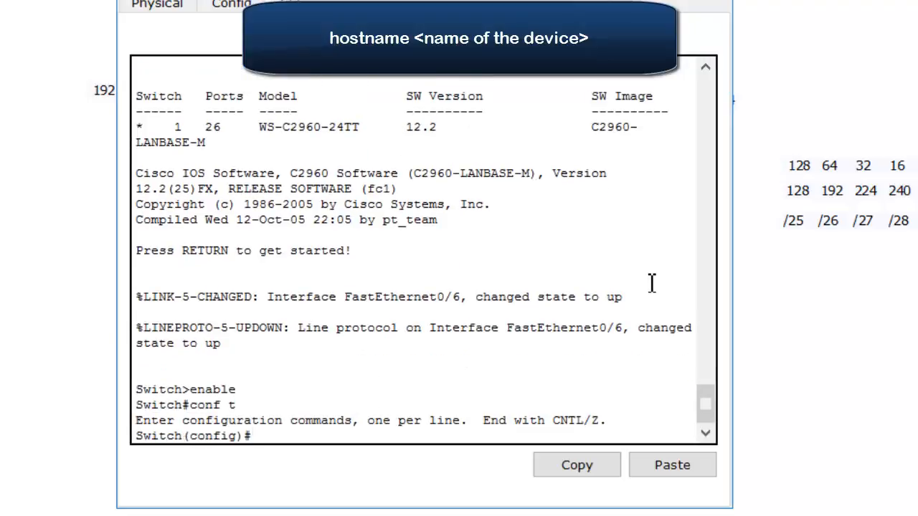
type("hostname S2")
key("Return")
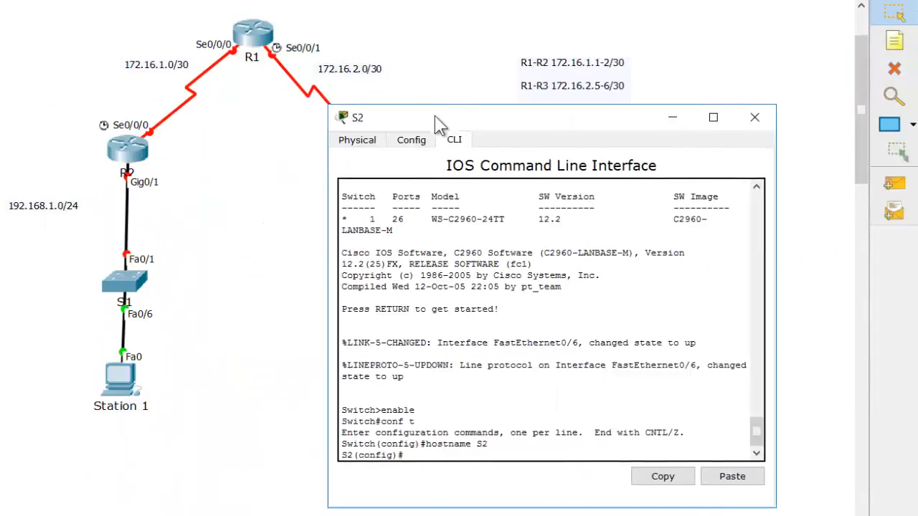
left_click_drag(440, 123, 537, 80)
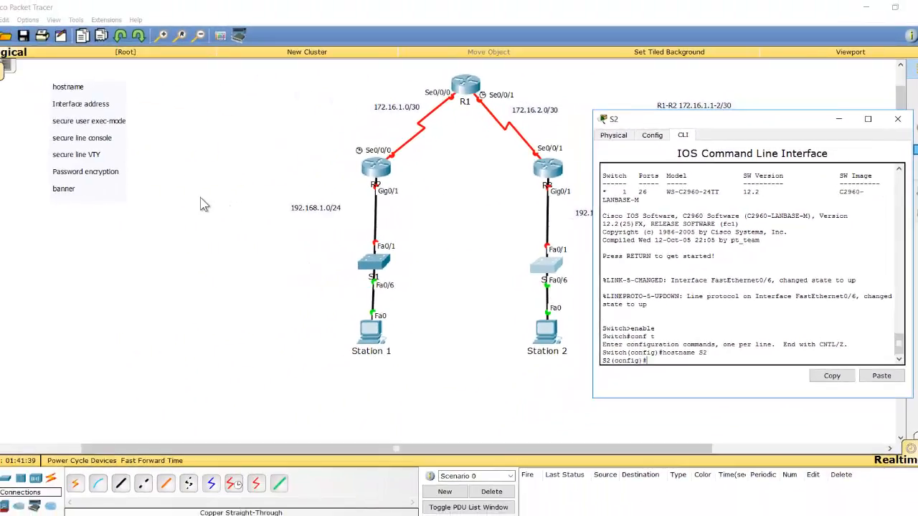
left_click(203, 204)
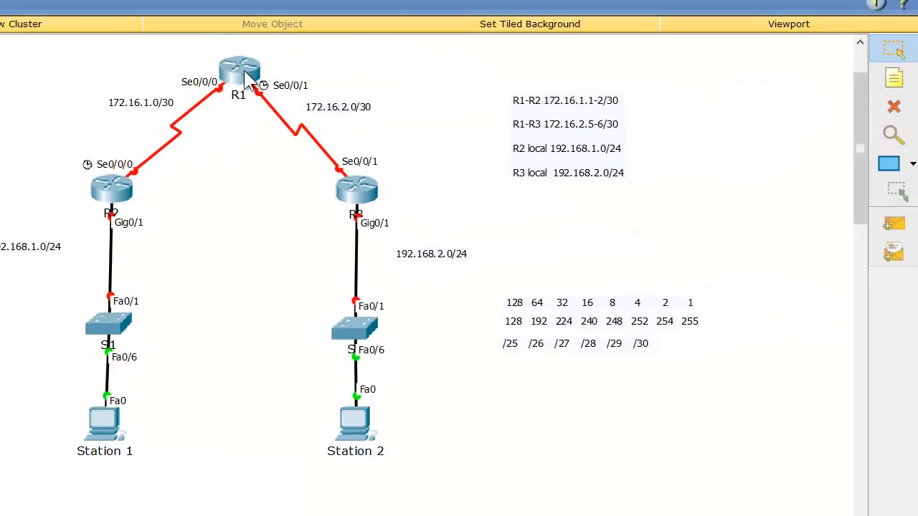
Open router R1's CLI and enter configuration mode for interface s0/0/0
left_click(243, 72)
left_click_drag(419, 33, 635, 31)
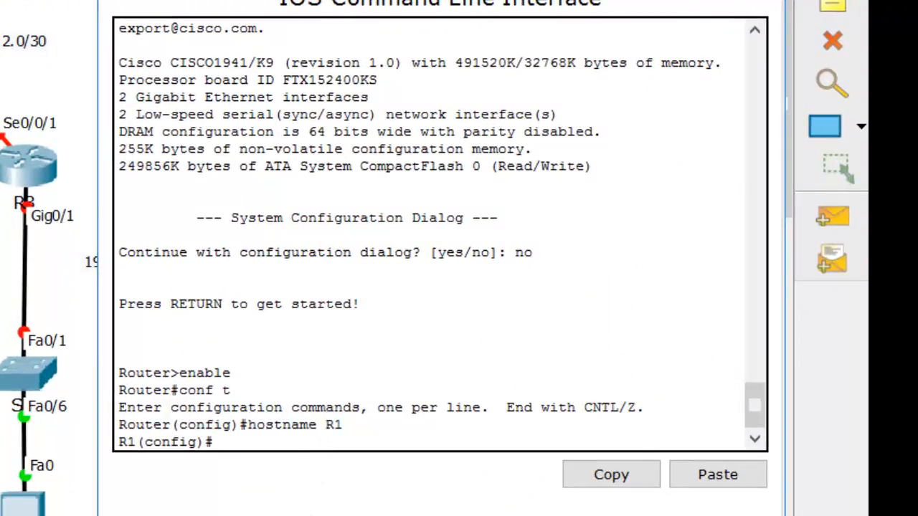
type("int")
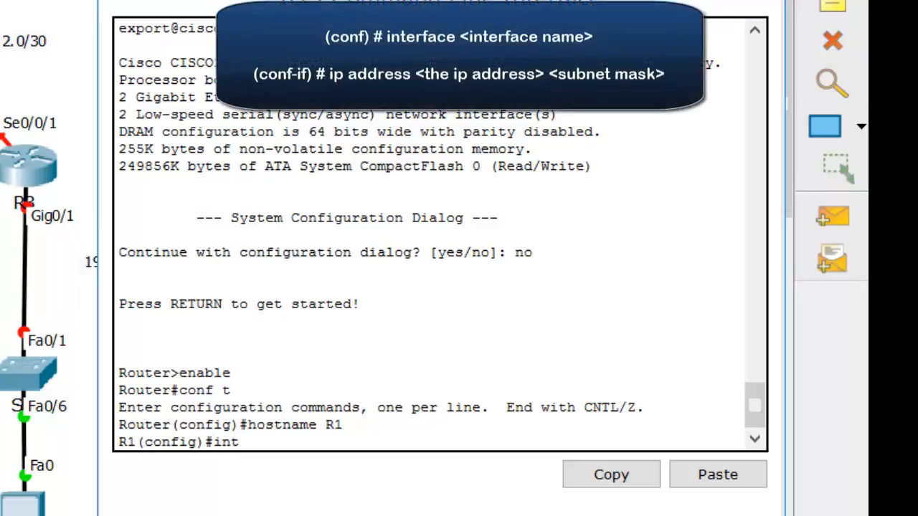
type("erface s0/0/0")
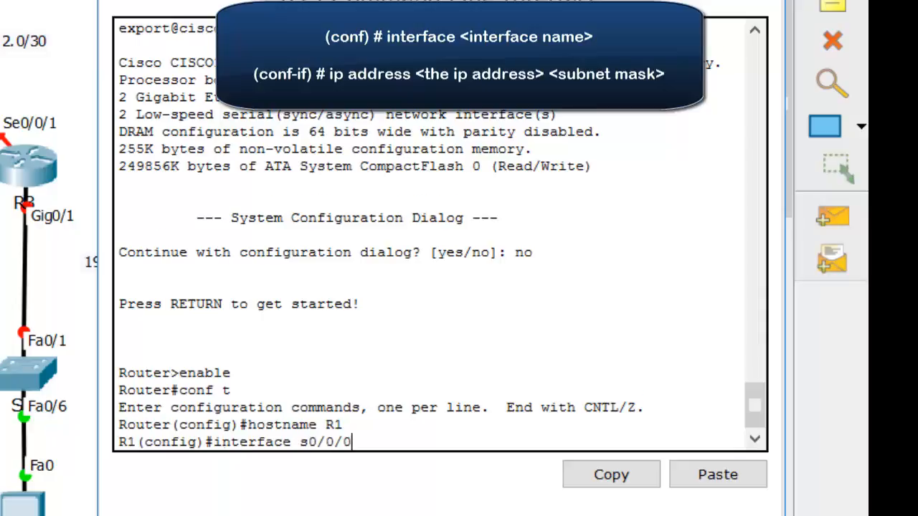
key("Return")
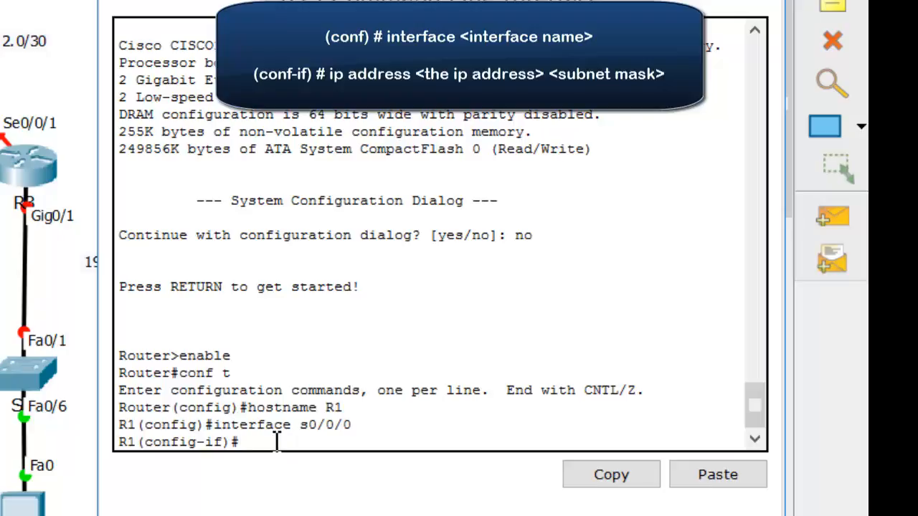
Assign IP address 172.16.1.1 with subnet mask 255.255.255.252 to R1's s0/0/0 interface
type("ip address")
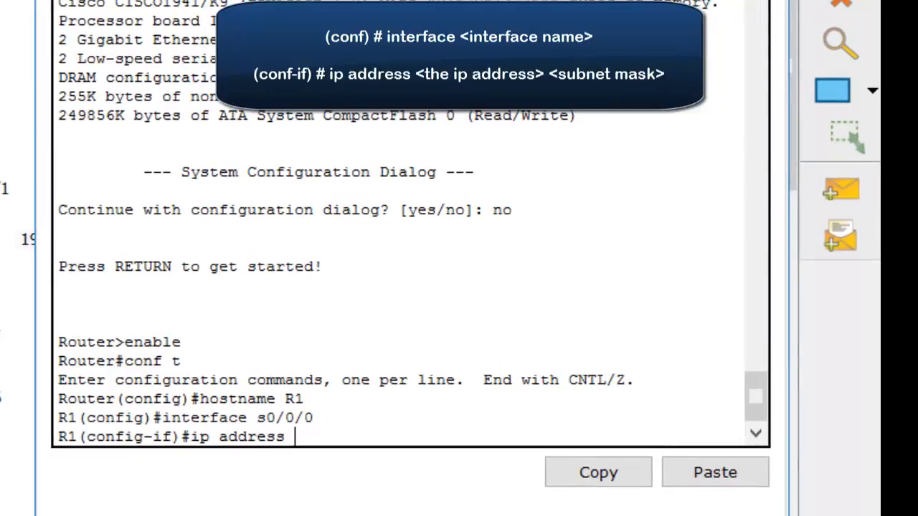
type(" 172.1")
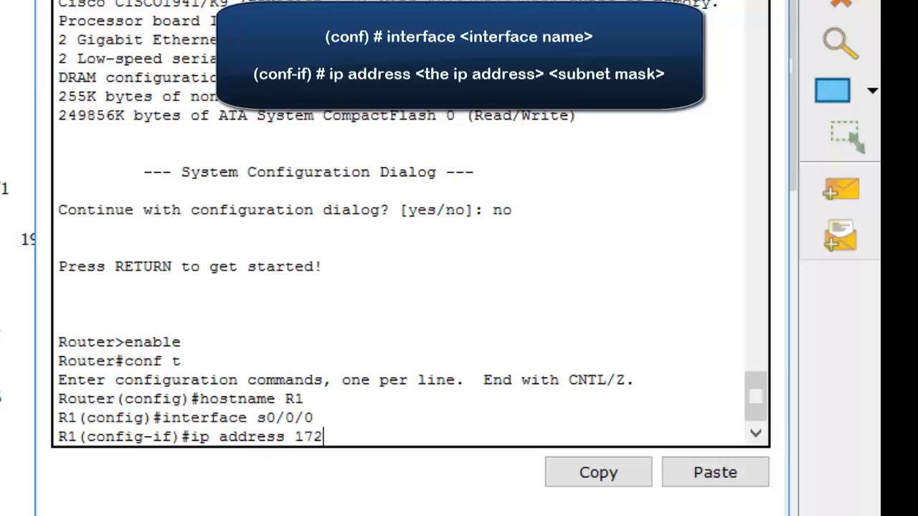
type("6.1.1")
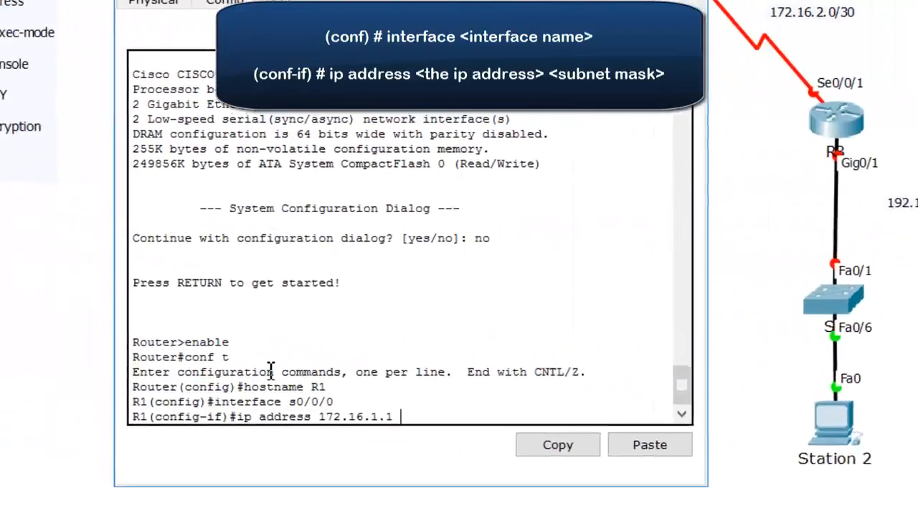
type("55")
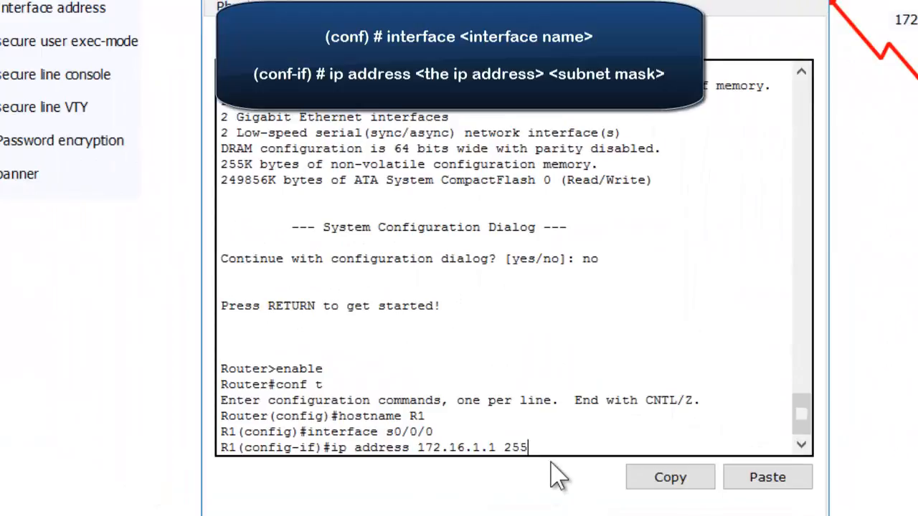
type(".255.255.252")
key("Return")
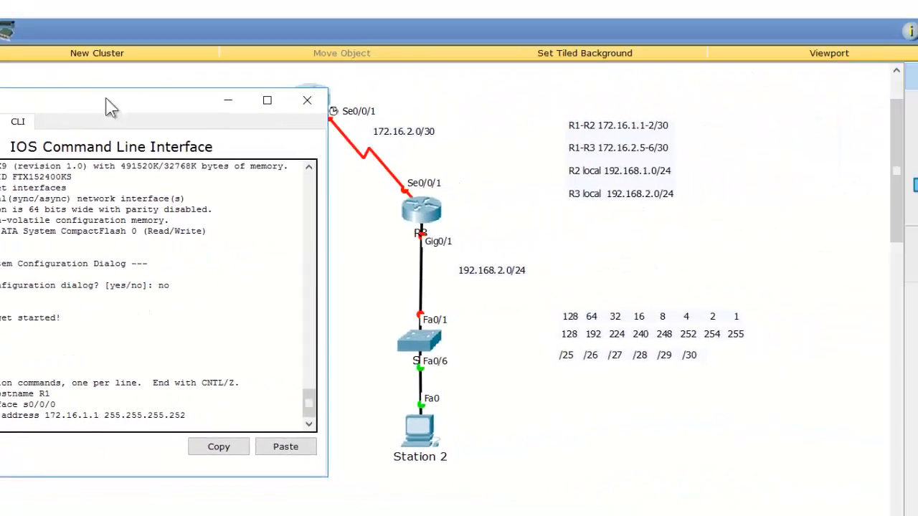
Move R1's window clear of the topology and enable interface s0/0/0 with no shut
left_click_drag(106, 100, 656, 98)
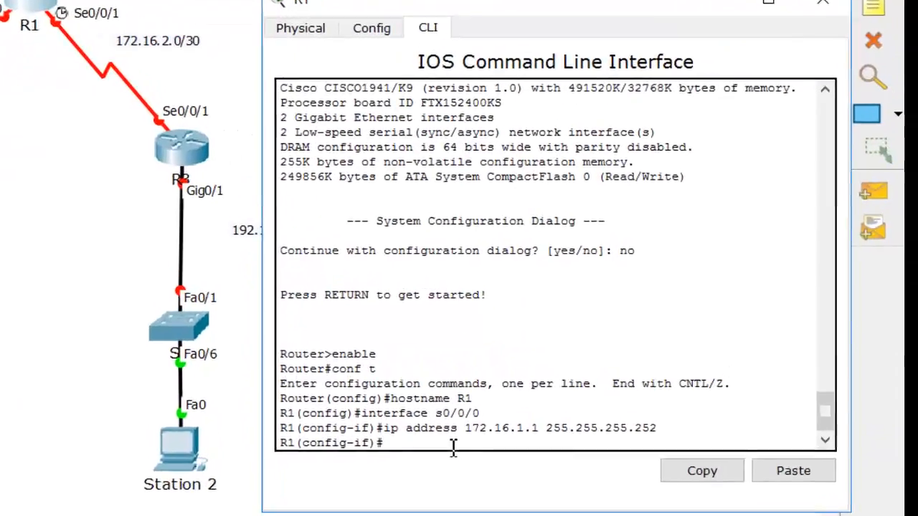
type("n")
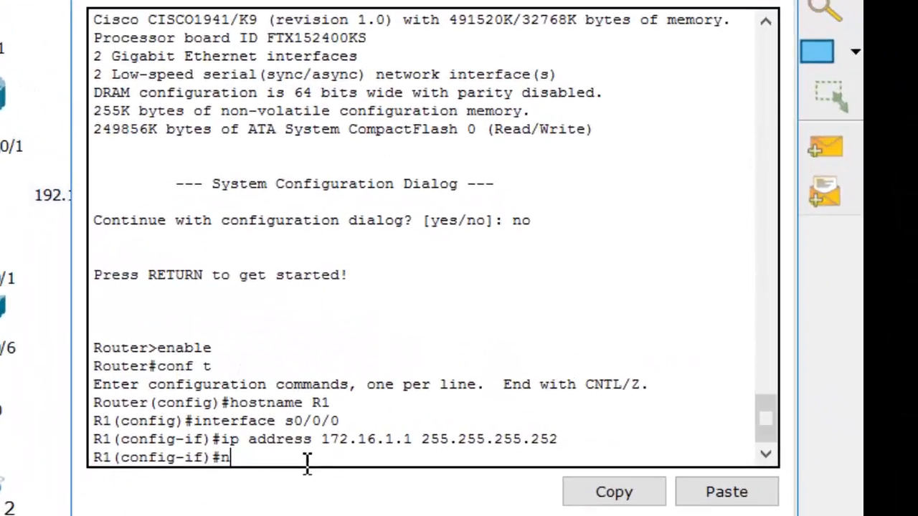
type("o shut")
key("Return")
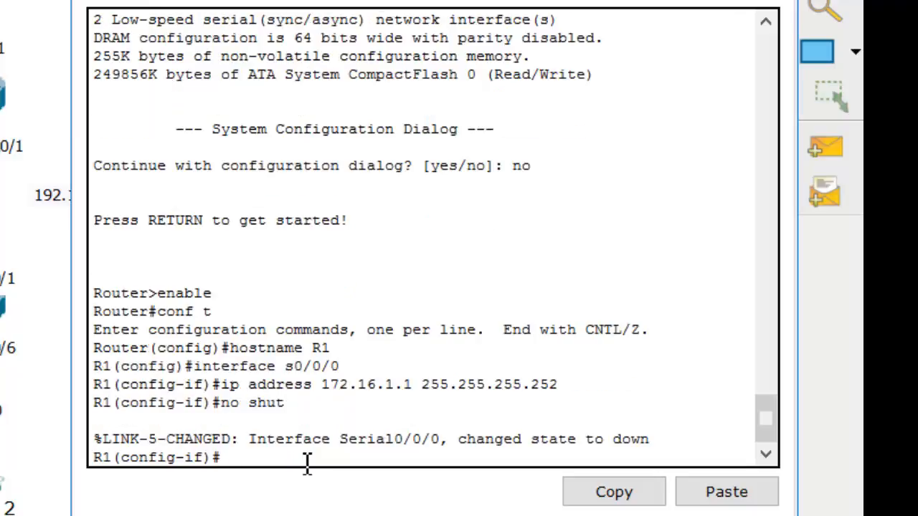
key("Return")
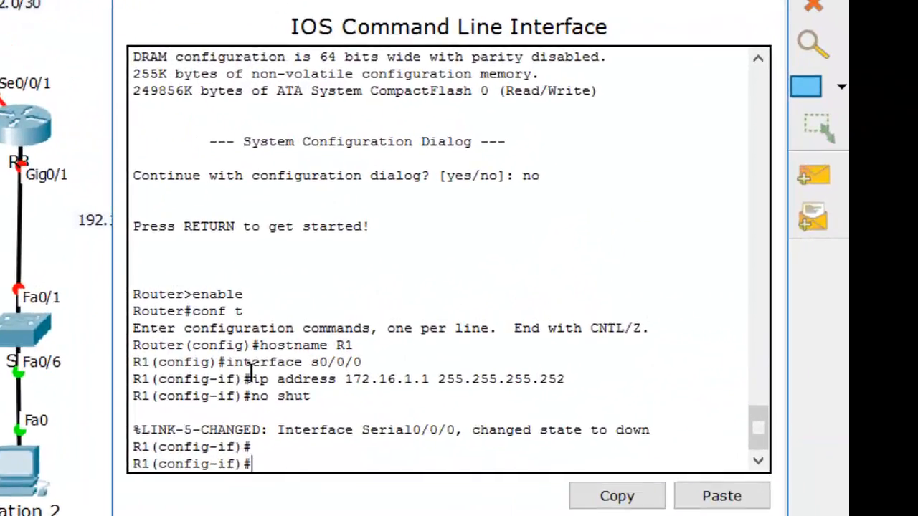
Exit R1's s0/0/0 configuration and enter configuration mode for interface s0/0/1
type("exit")
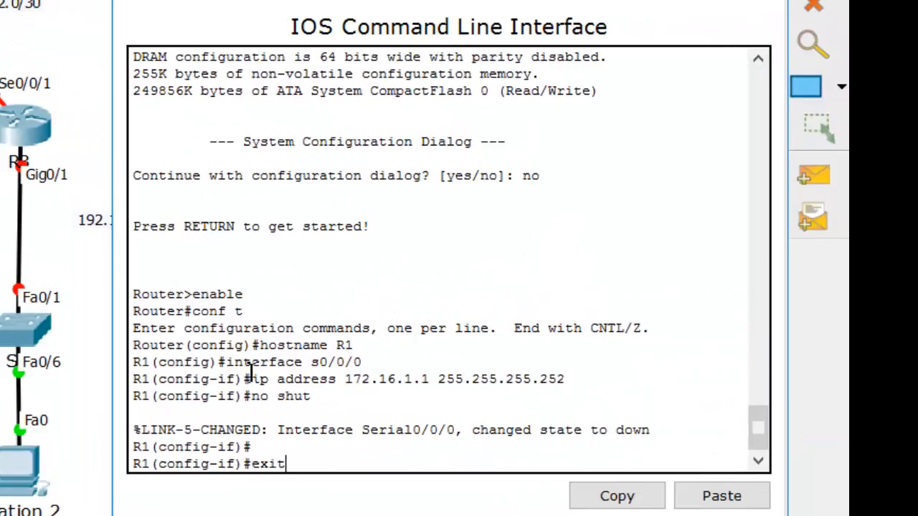
key("Return")
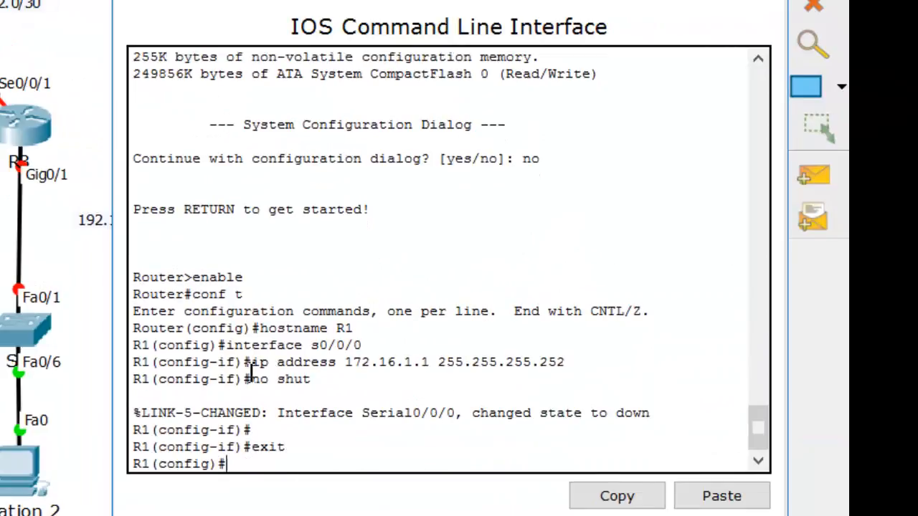
type("interface")
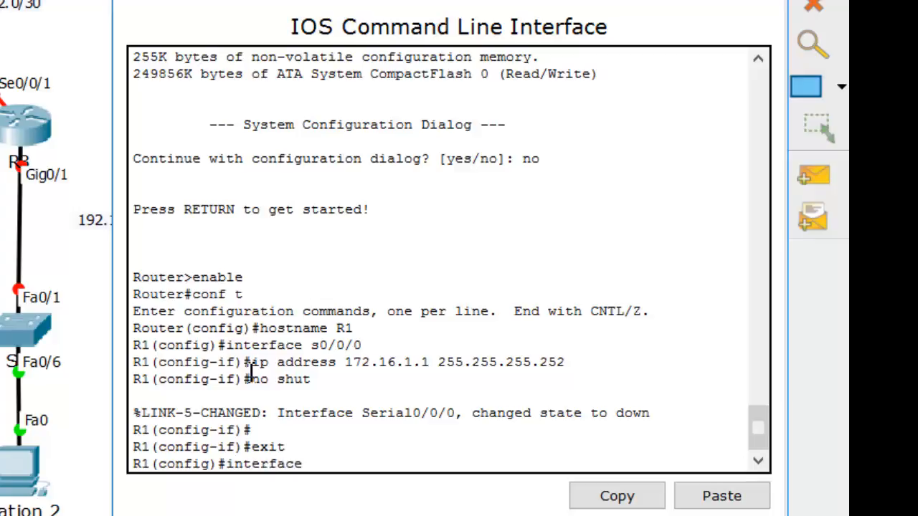
type(" s0/0/1")
key("Return")
Assign 172.16.2.1 with subnet mask 255.255.255.252 to R1's s0/0/1 interface and enable it with no shut
type("ip addres")
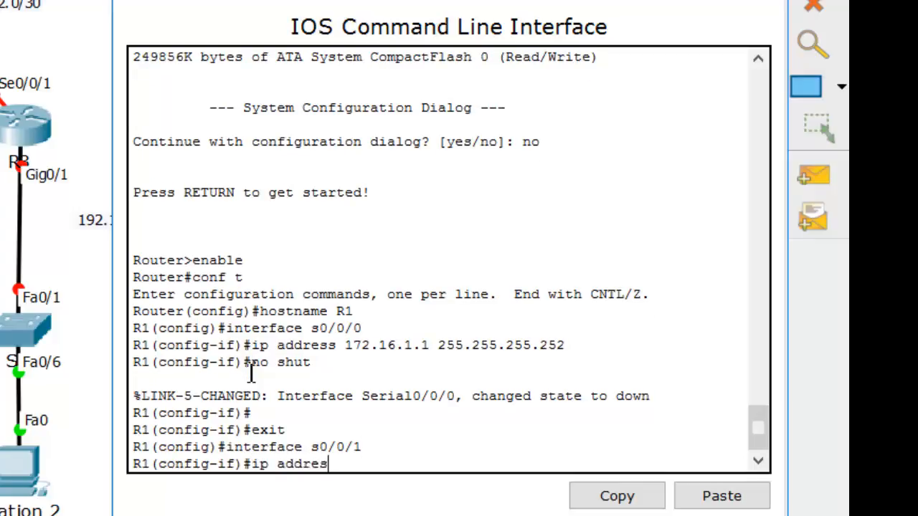
type("s 172.16.2.1")
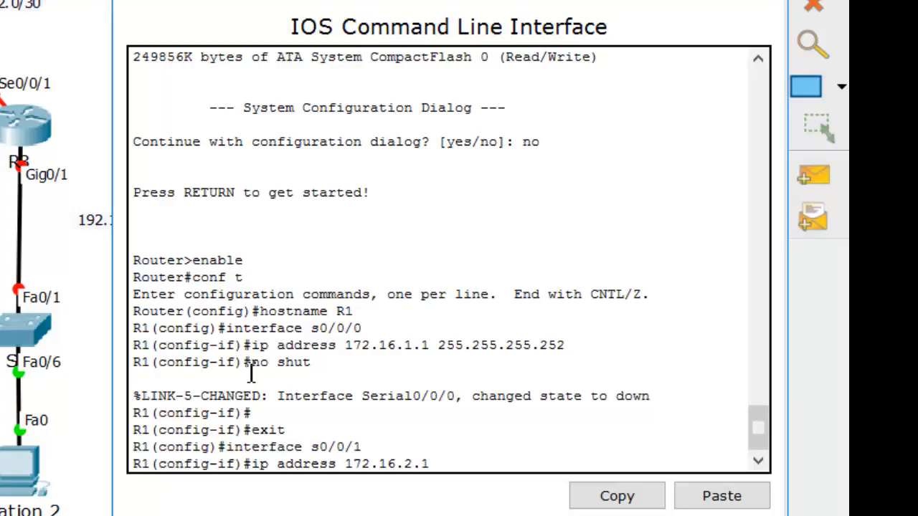
type("255.255.255.252")
key("Return")
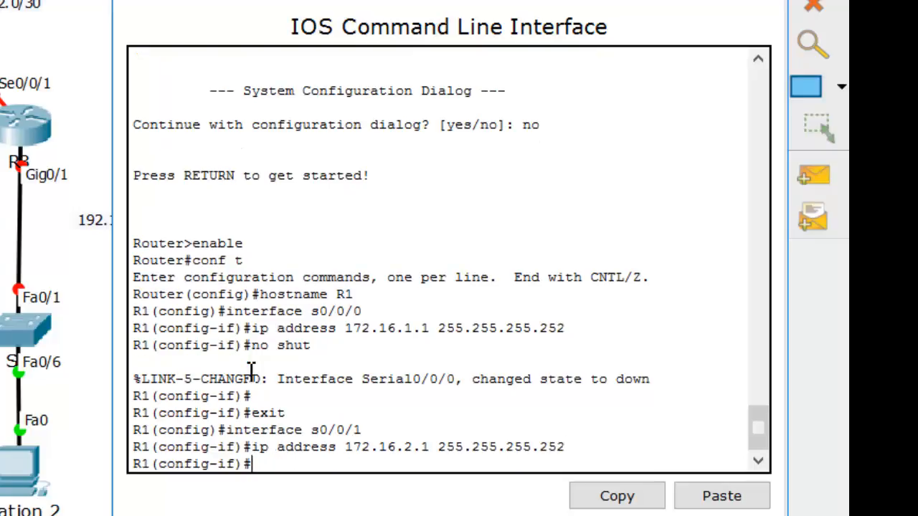
type("no shut")
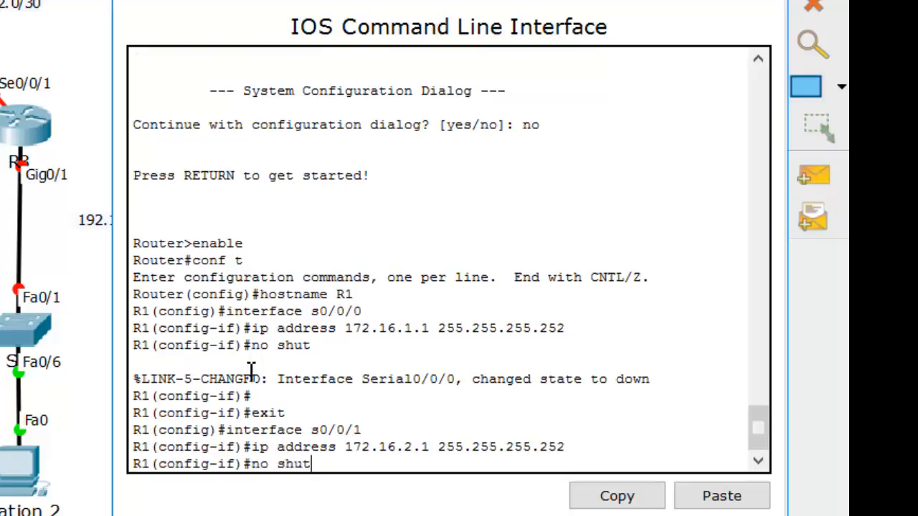
key("Return")
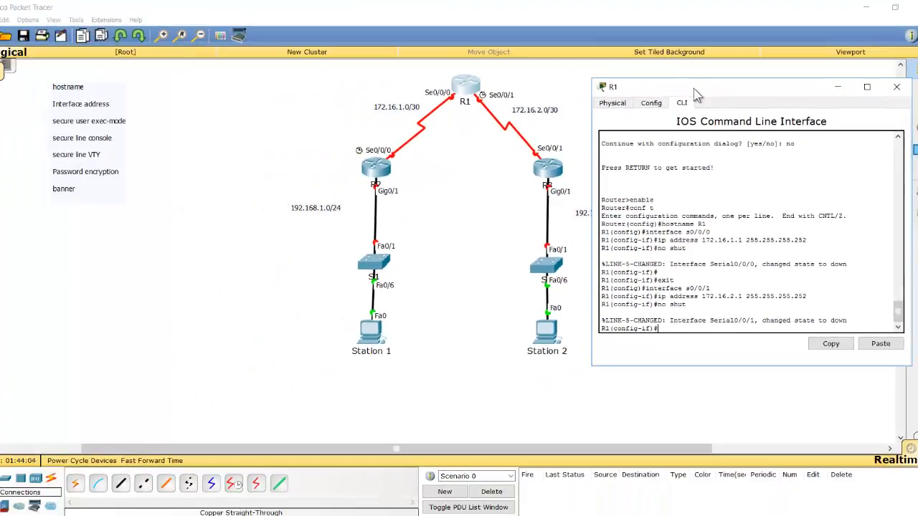
Place R2's command-line window clear of the topology and enter configuration mode for R2's interface s0/0/0
left_click_drag(555, 38, 591, 26)
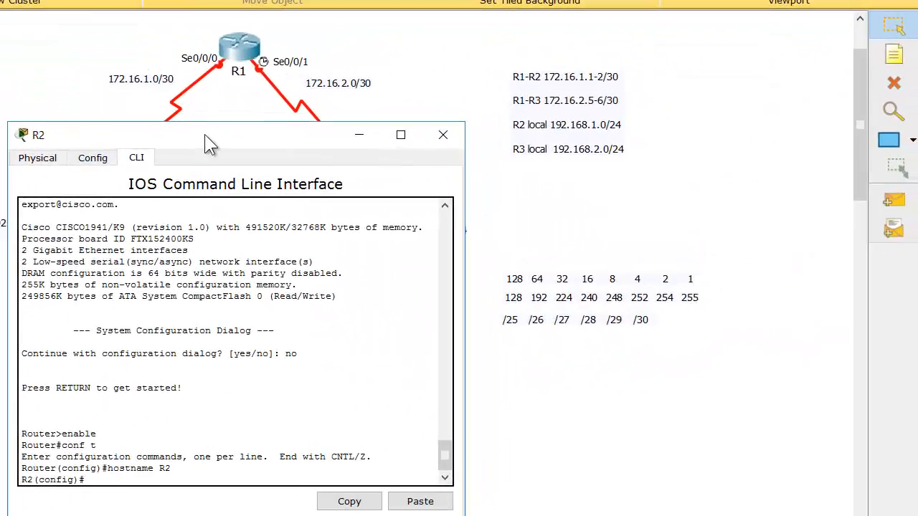
left_click_drag(204, 134, 636, 80)
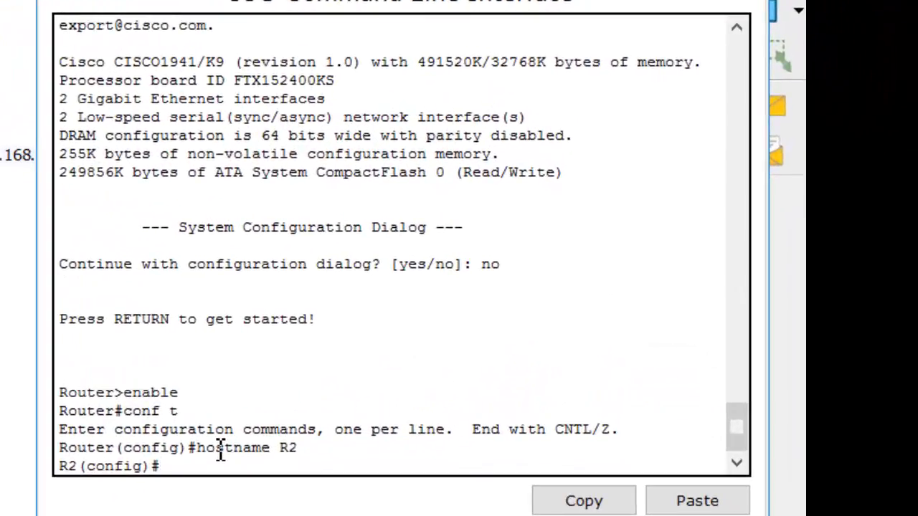
type("interface s")
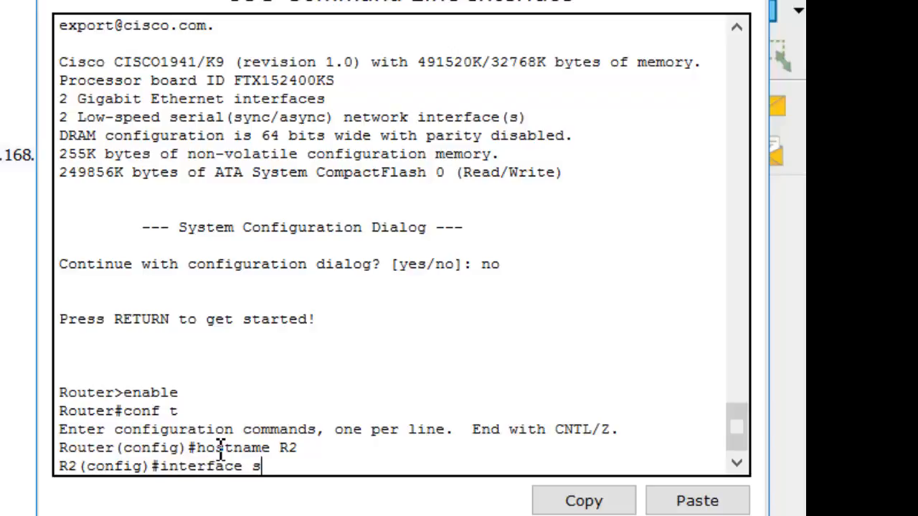
type("0/0/0")
key("Return")
Assign IP address 172.16.1.2 with subnet mask 255.255.255.252 to R2's s0/0/0 interface
type("ip")
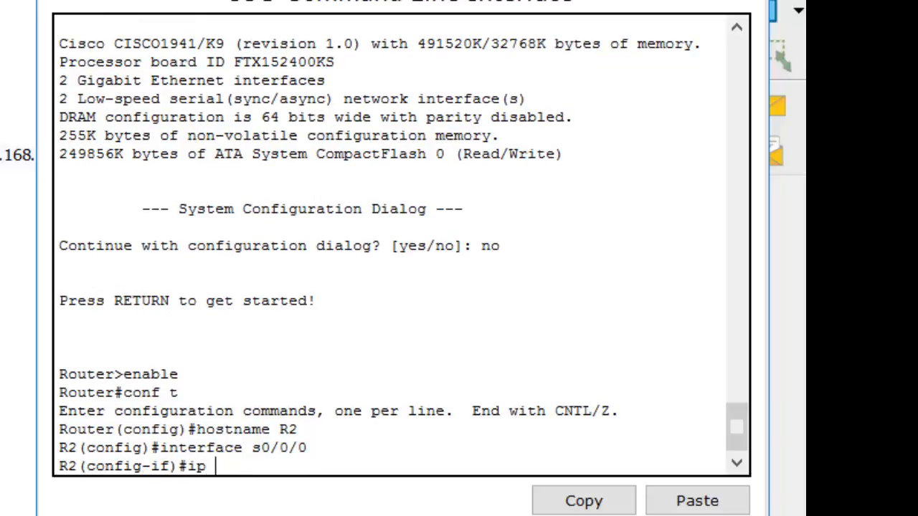
type(" address")
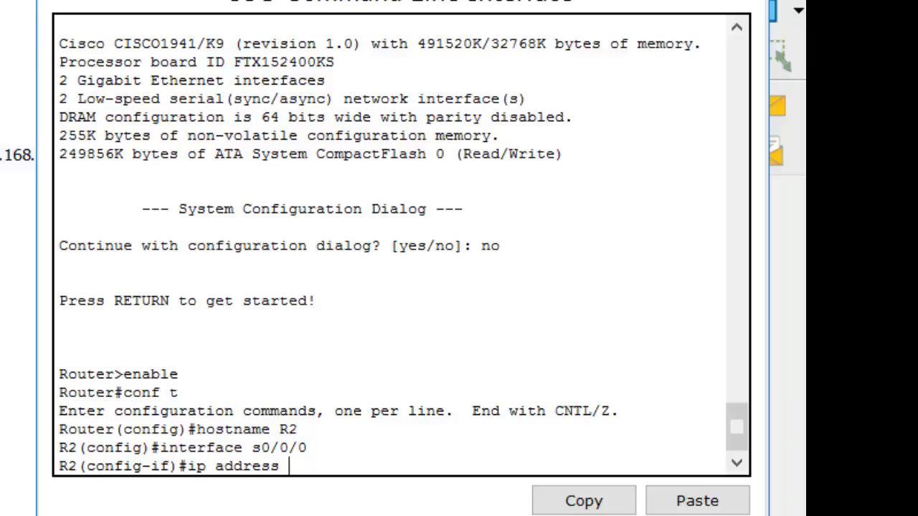
type(" 172.16.1.2")
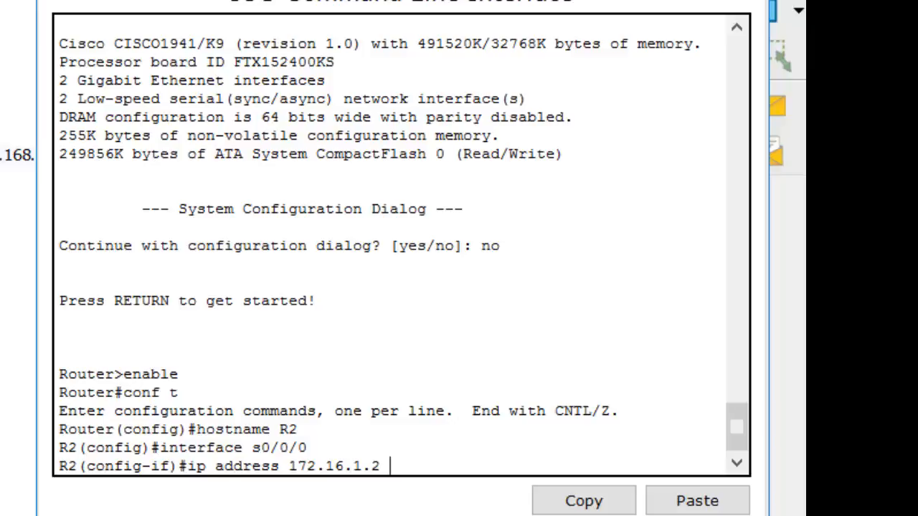
type("255.255.255.252")
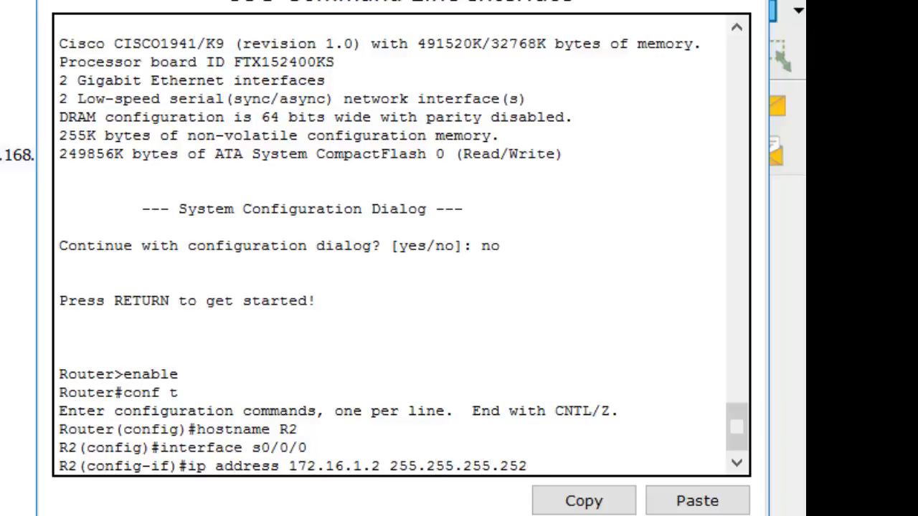
key("Return")
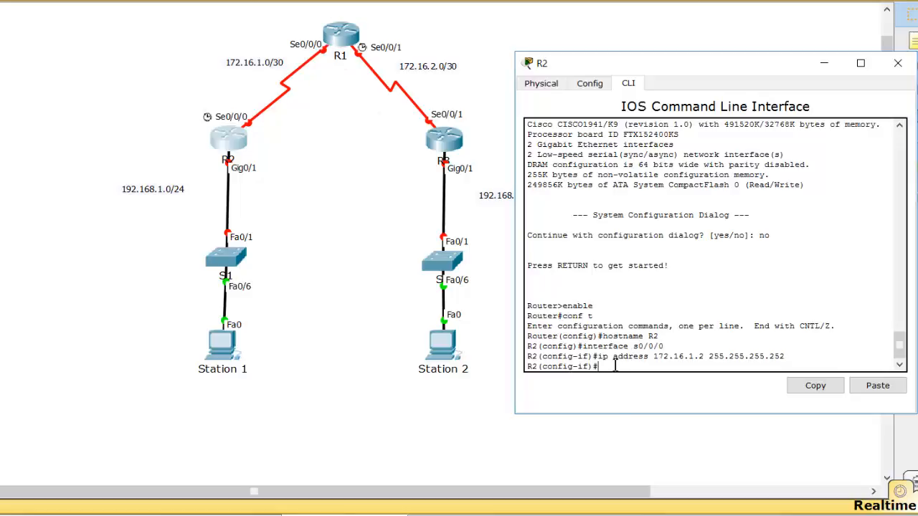
Enable R2's s0/0/0 interface with no shut and reposition R2's window beside the topology
type("no shut")
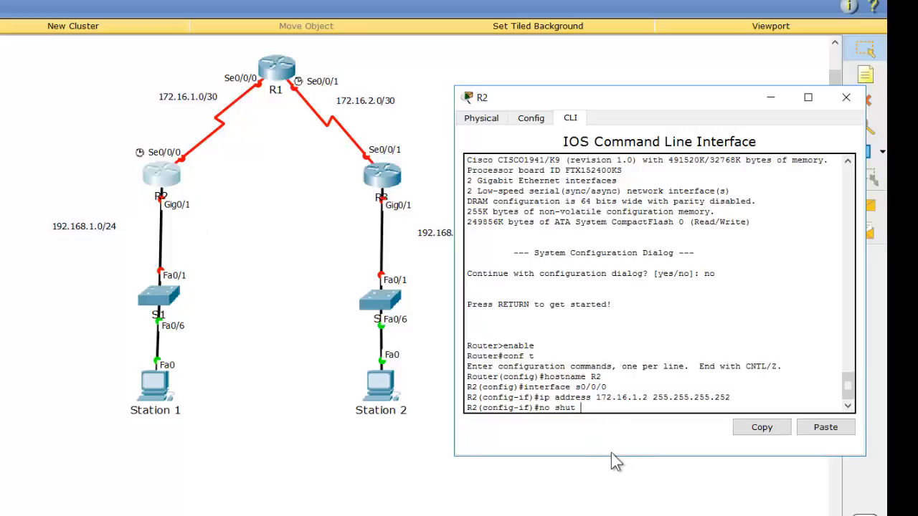
key("Return")
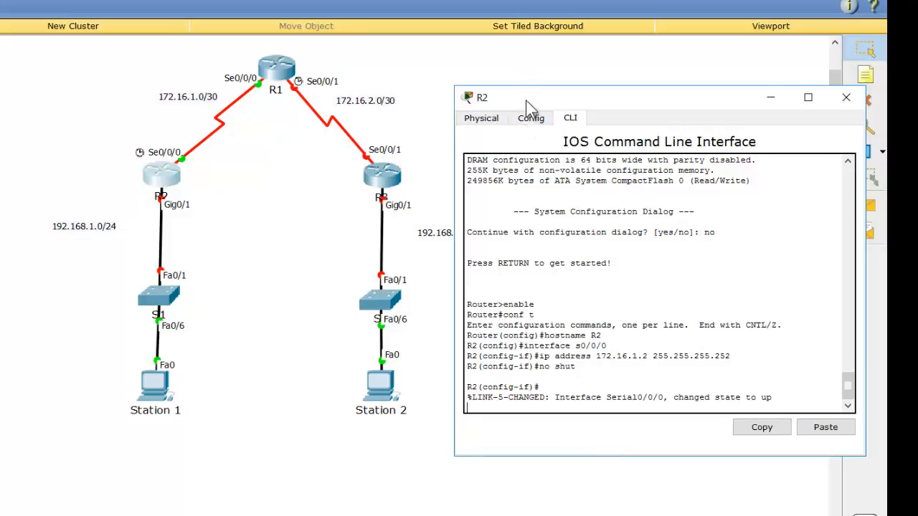
left_click_drag(525, 102, 529, 70)
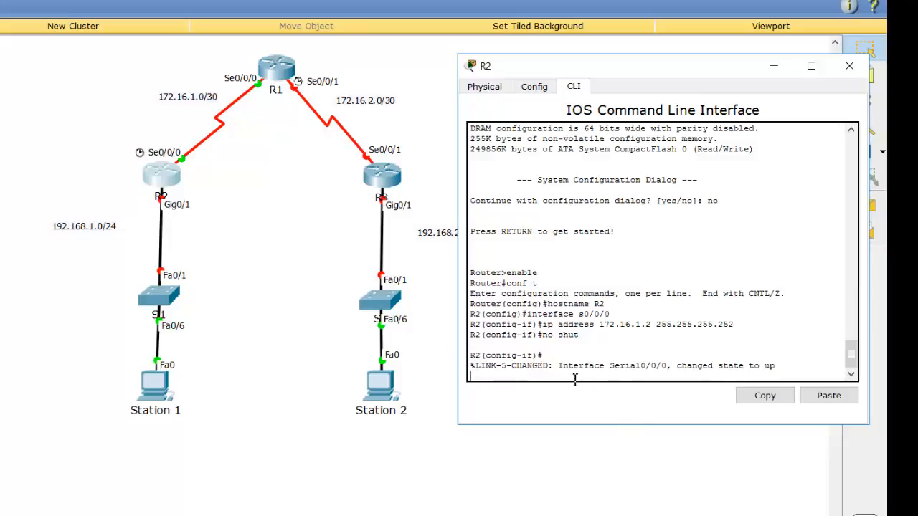
key("Return")
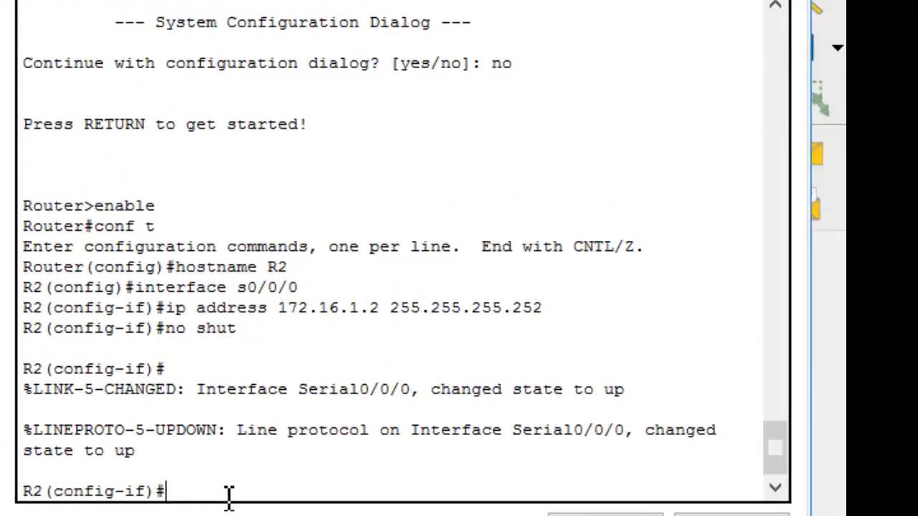
Exit R2's s0/0/0 configuration and enter configuration mode for interface g0/1
type("exit")
key("Return")
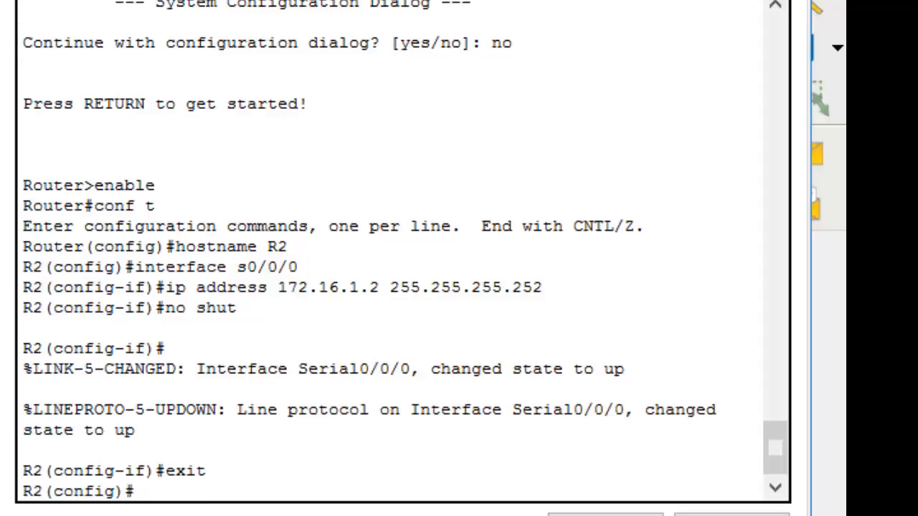
type("interface g")
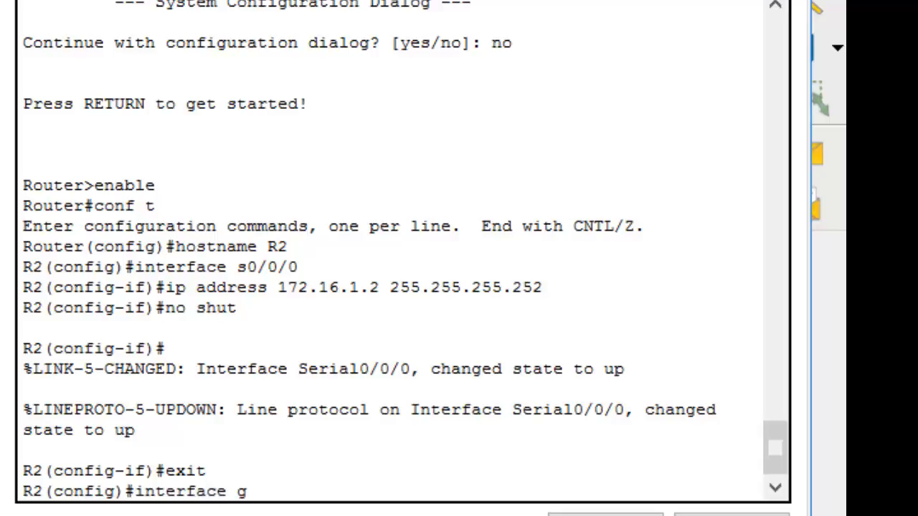
type("0/1")
key("Return")
Assign 192.168.1.1 with subnet mask 255.255.255.0 to R2's g0/1 interface and enable it with no shut
type("i")
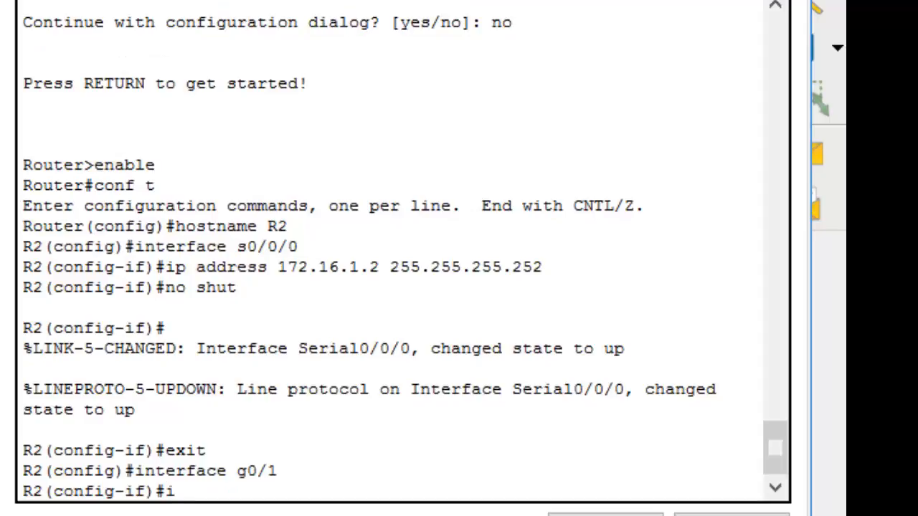
type("p address")
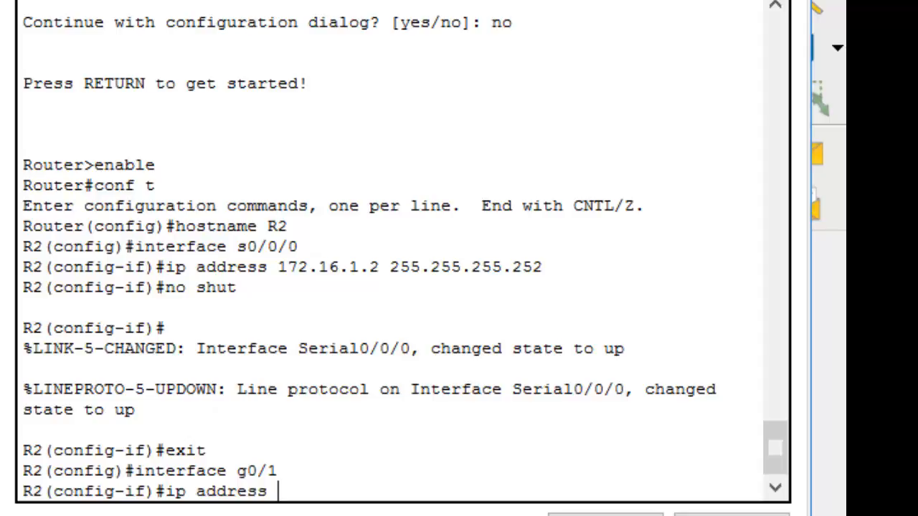
type("192.168.1.1")
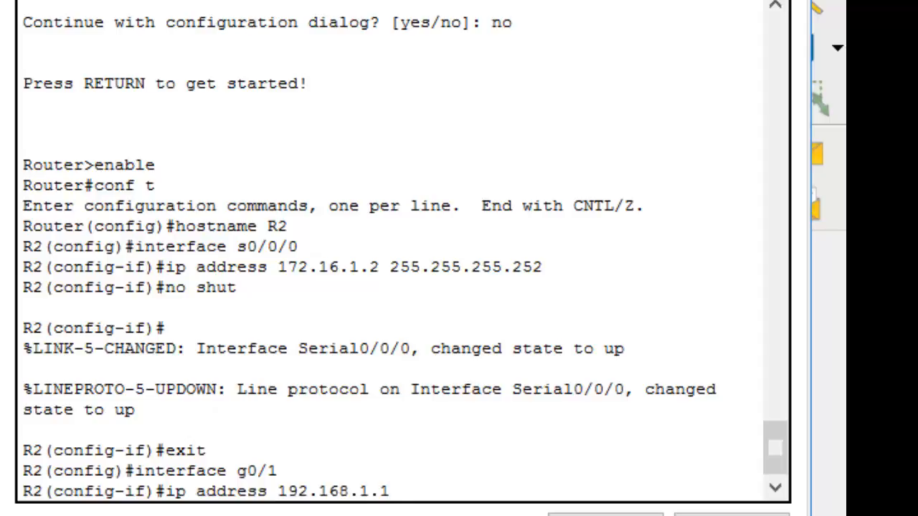
type(" 255.255.255.")
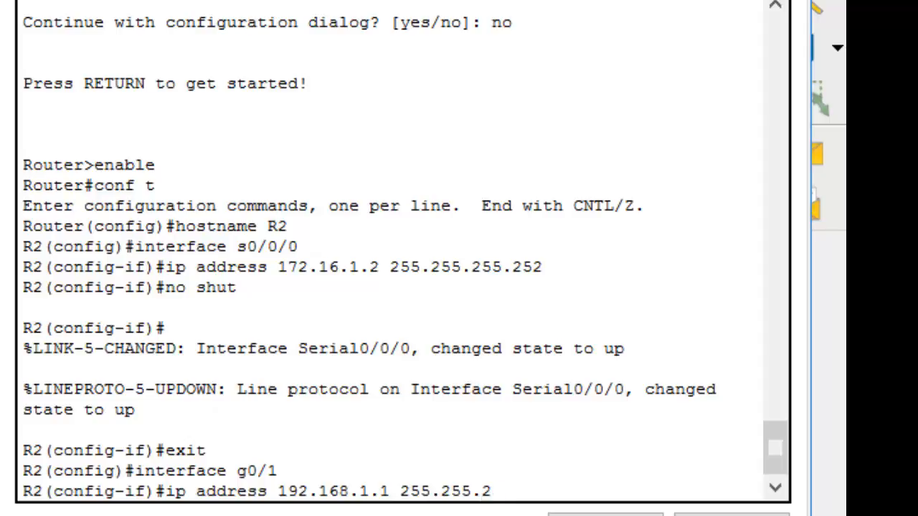
type("0")
key("Return")
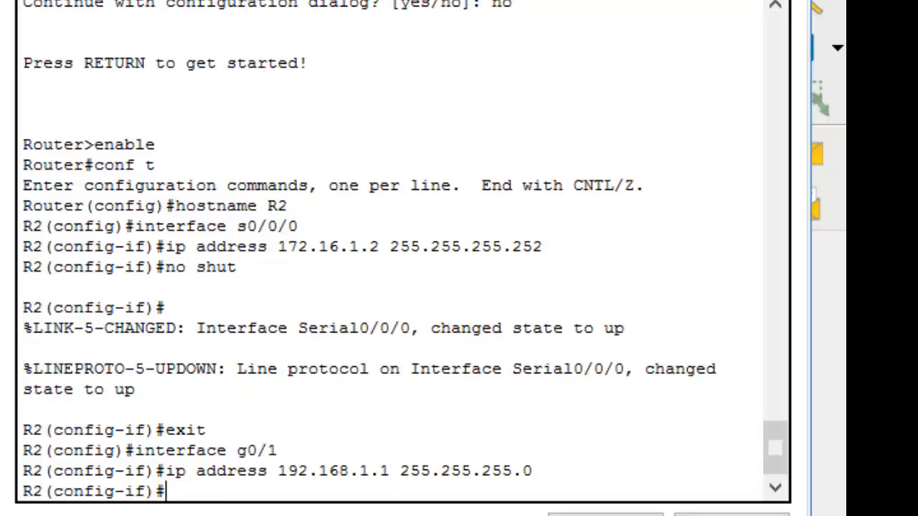
type("no shut")
key("Return")
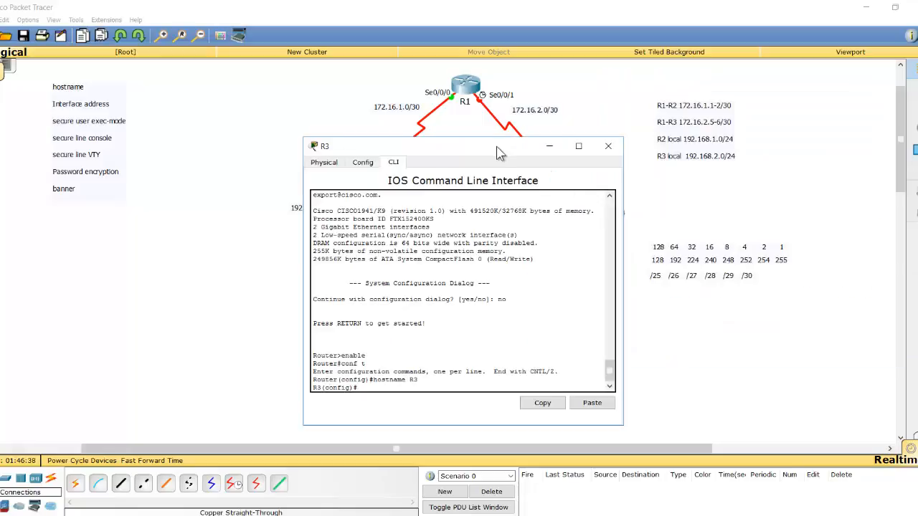
Place R3's command-line window clear of the topology and enter configuration mode for R3's interface s0/0/1
left_click_drag(496, 146, 262, 89)
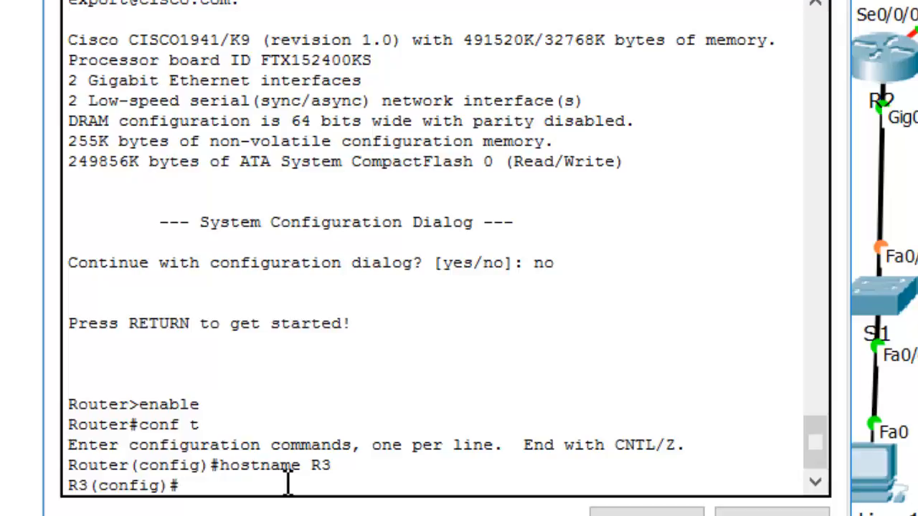
type("inter")
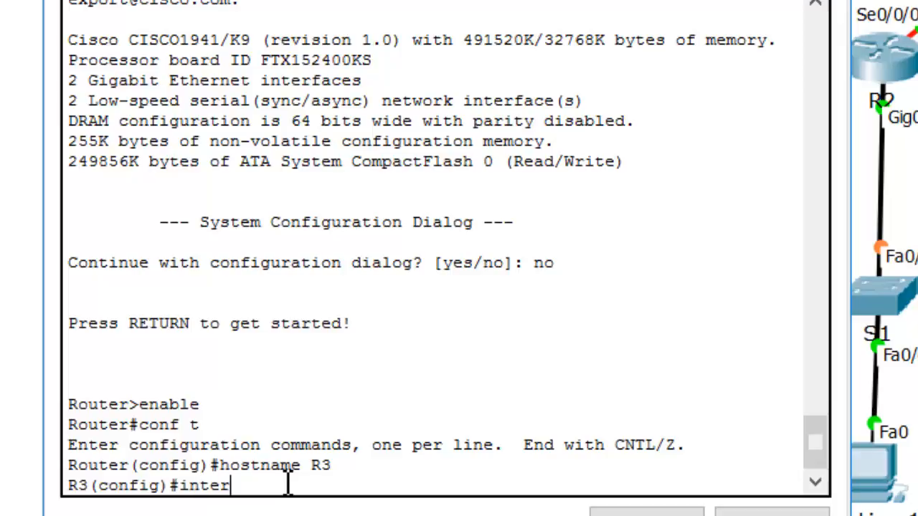
type("face s0/0")
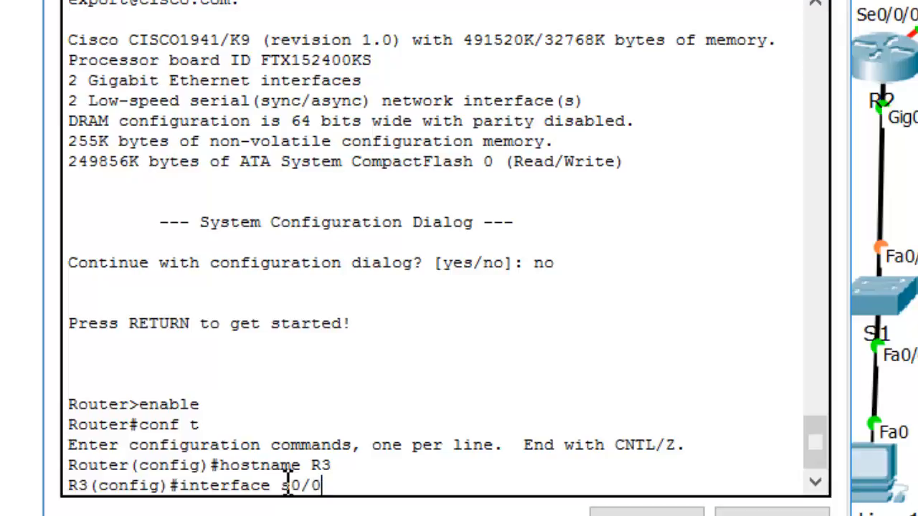
type("/1")
key("Return")
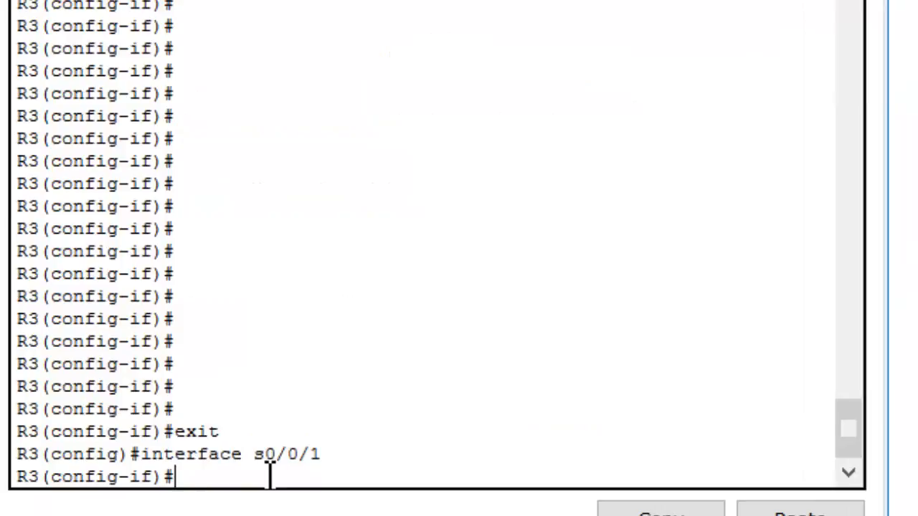
Assign IP address 172.16.2.2 with subnet mask 255.255.255.252 to R3's s0/0/1 interface
type("ip ")
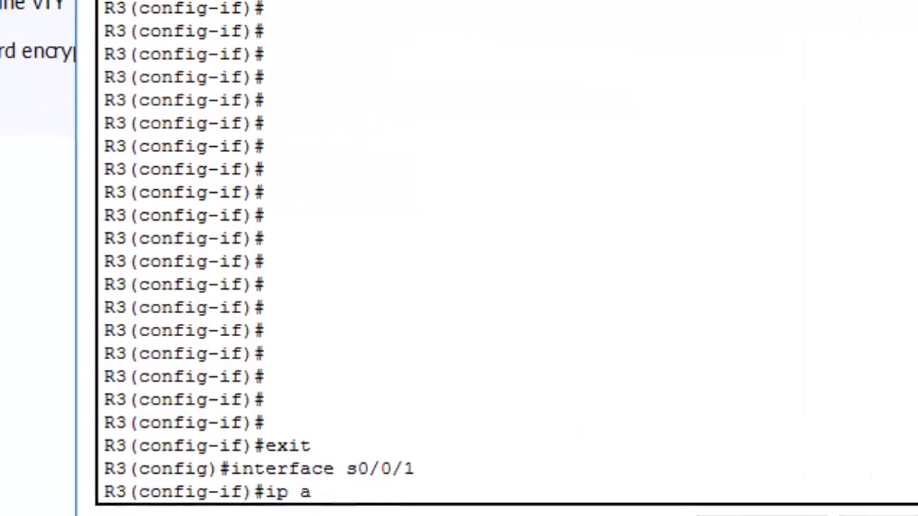
type("address")
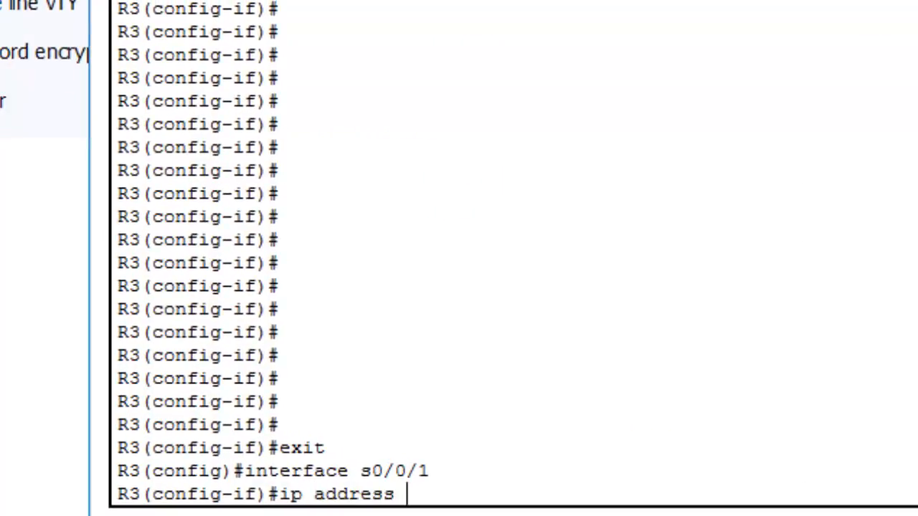
type(" 172.16.2")
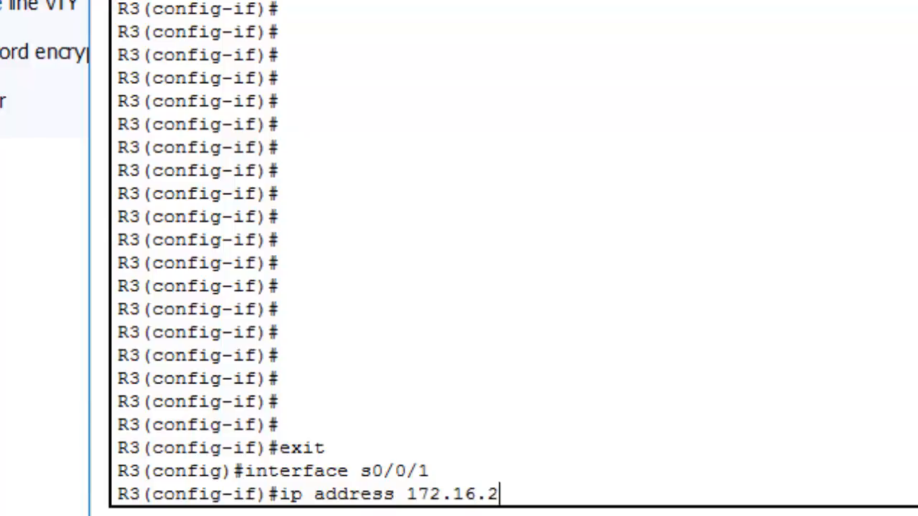
type(".2")
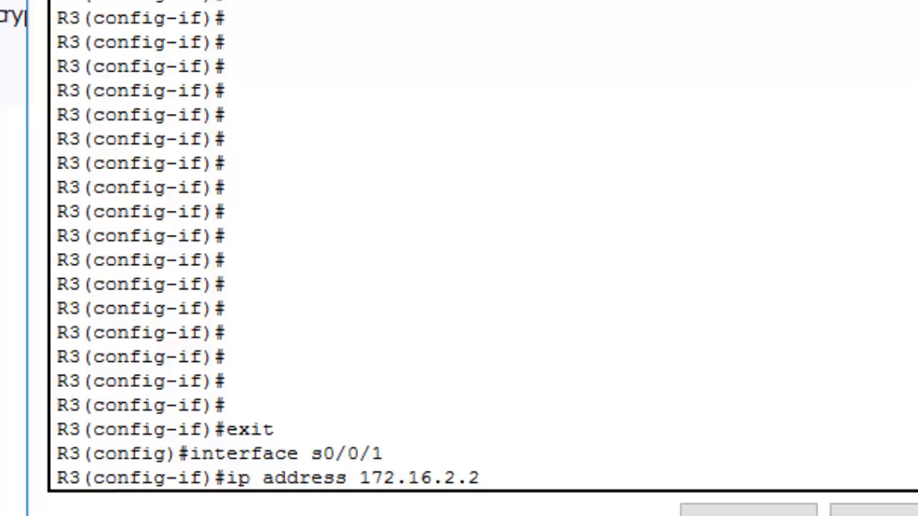
type("2")
type("55.255.")
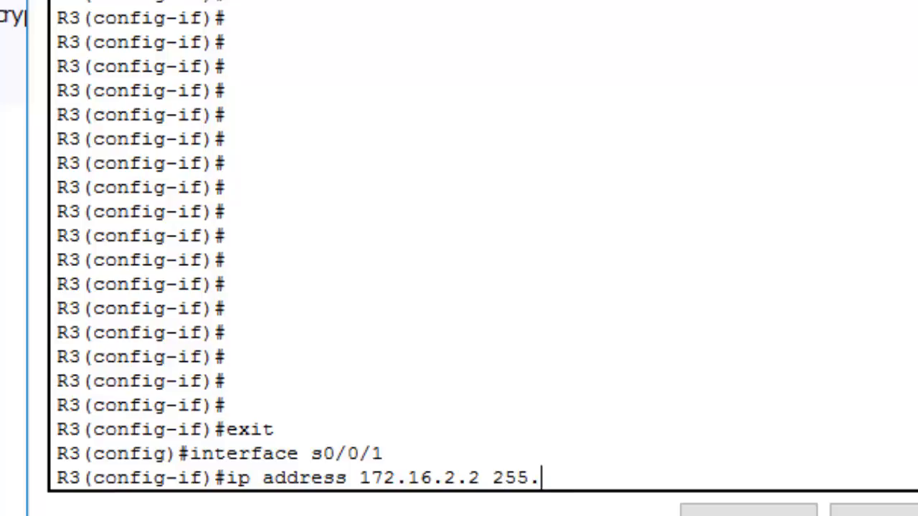
type("255.252")
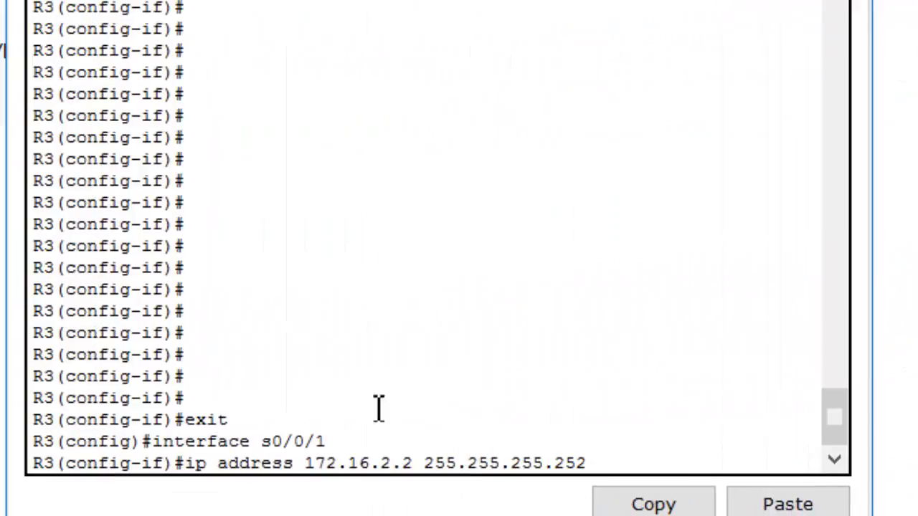
key("Return")
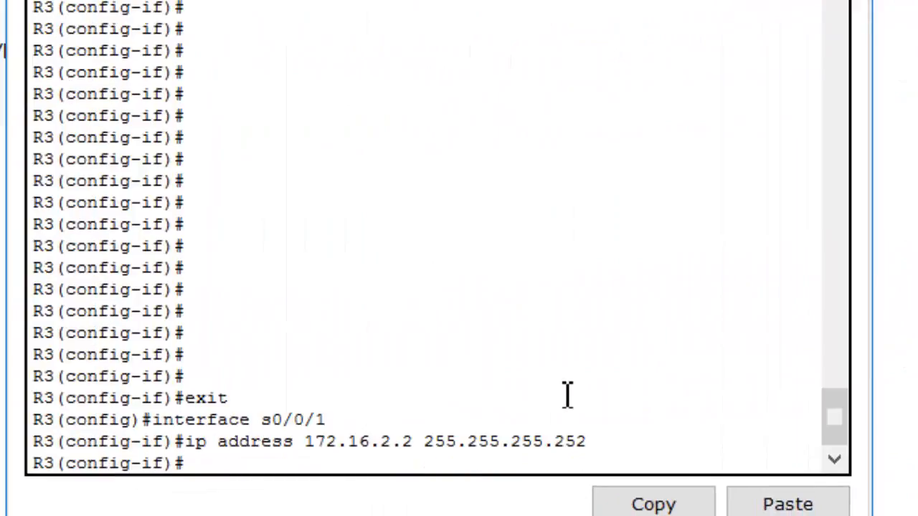
Enable R3's s0/0/1 interface with no shut and return to the interface configuration prompt
type("no shut")
key("Return")
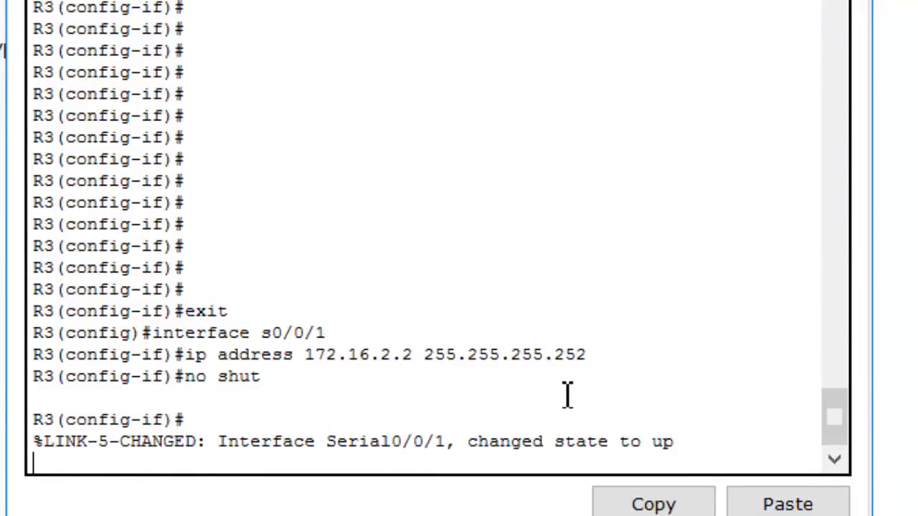
key("Return")
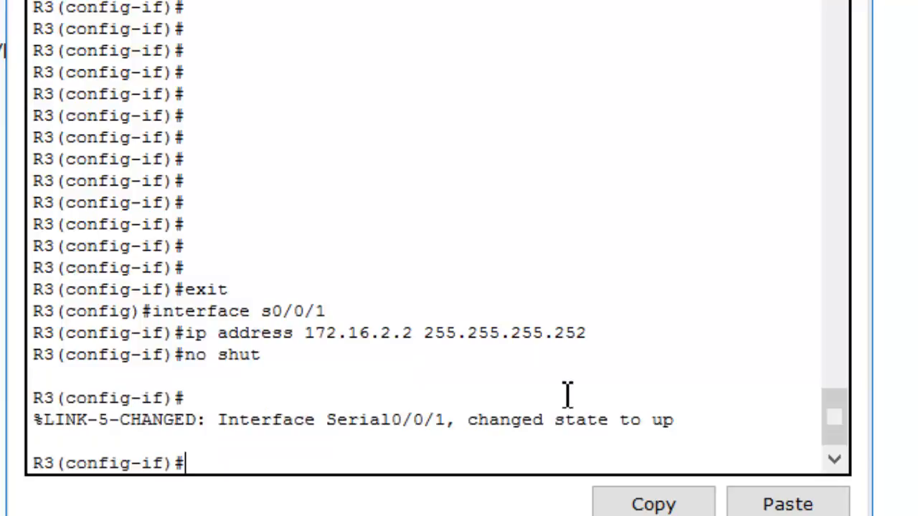
type("inter")
type("f\\")
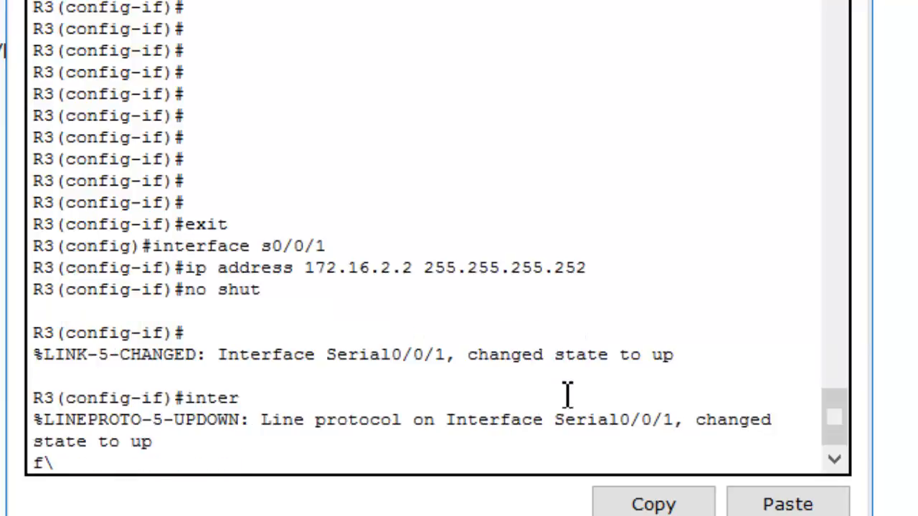
key("BackSpace")
key("BackSpace")
key("BackSpace")
key("BackSpace")
key("BackSpace")
key("BackSpace")
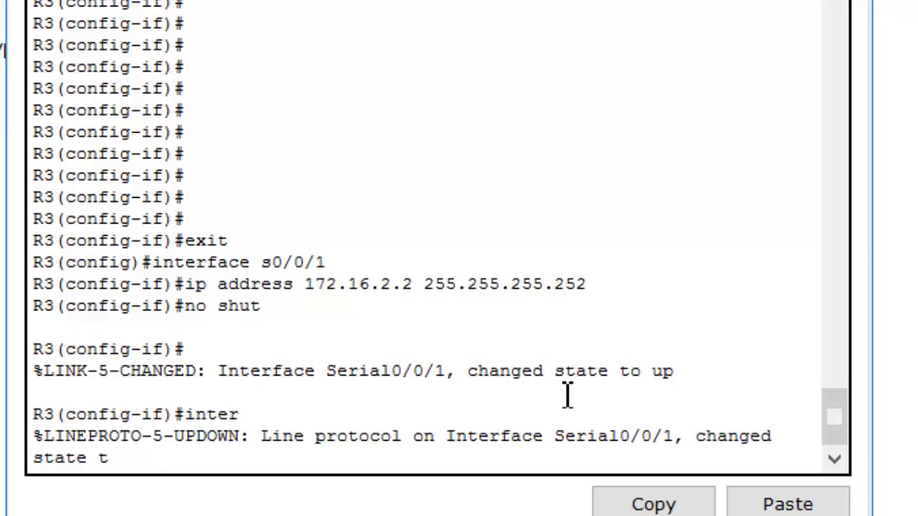
key("Return")
Leave R3's s0/0/1 interface configuration and enter configuration mode for interface g0/1
type("exit")
key("Return")
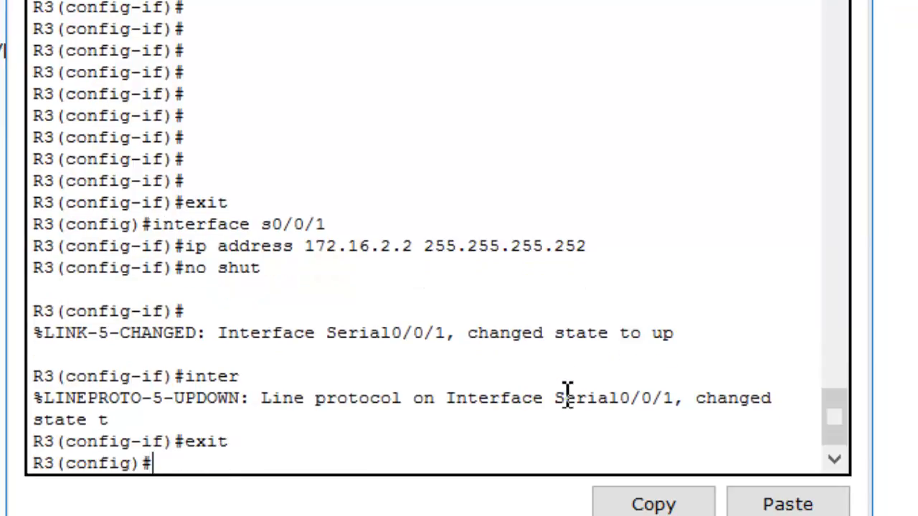
type("interface g0/1")
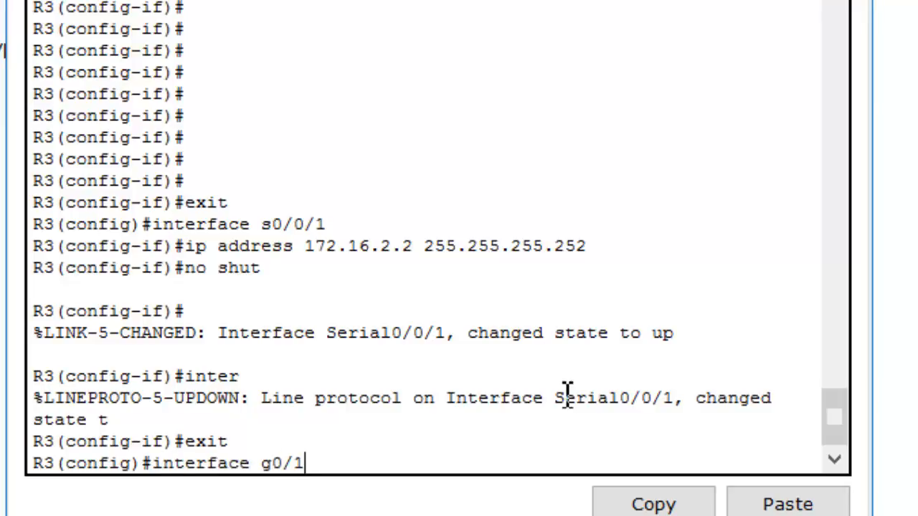
key("Return")
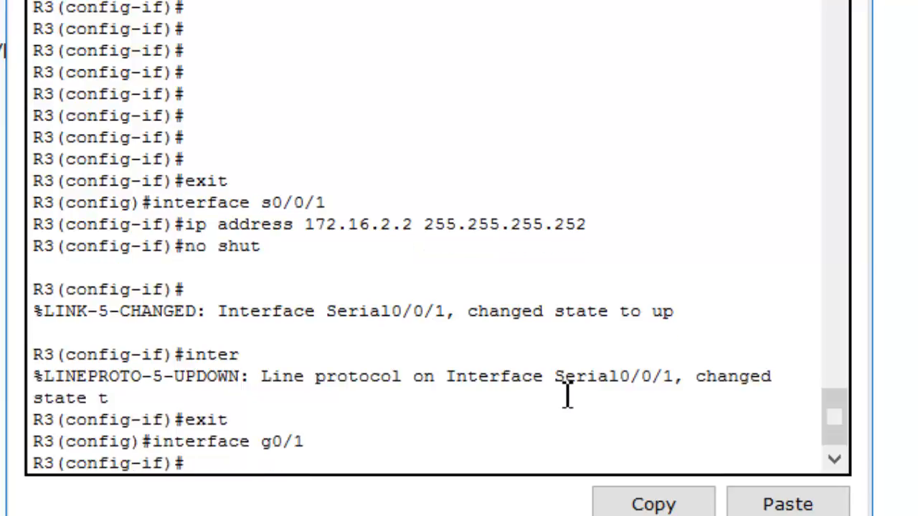
Assign IP address 192.168.2.1 with subnet mask 255.255.255.0 to R3's g0/1 interface
type("ip add")
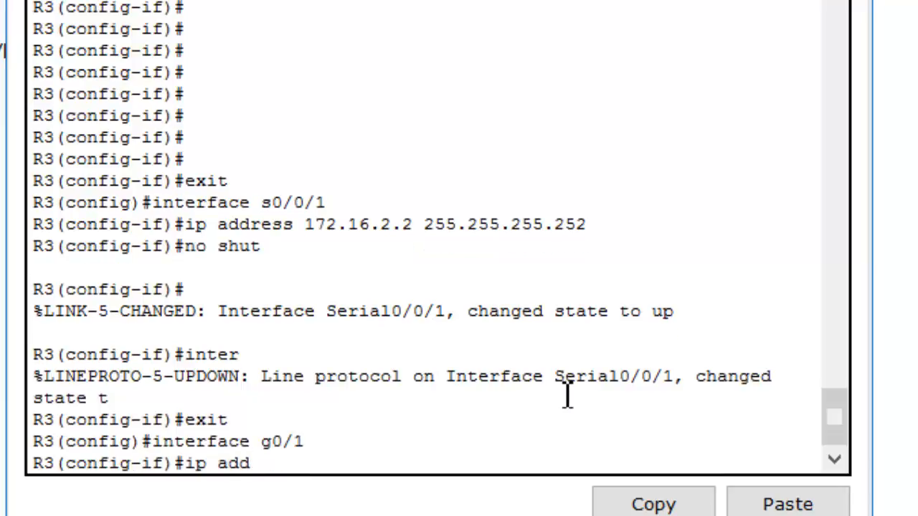
type("ress 192.")
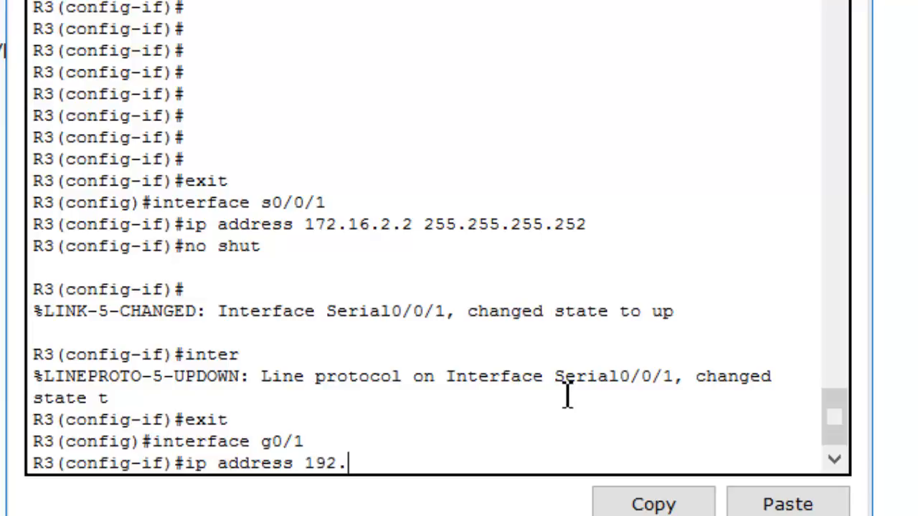
type("168.2")
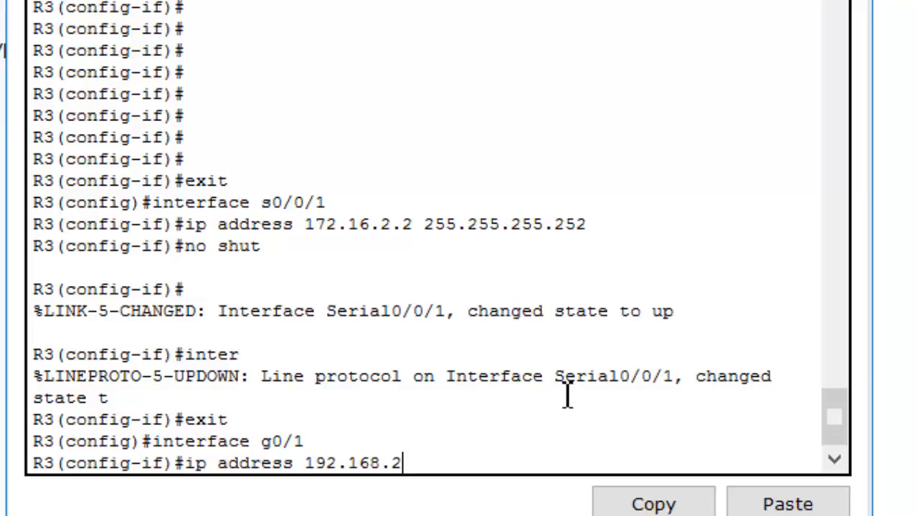
type(".1 255.255.255.")
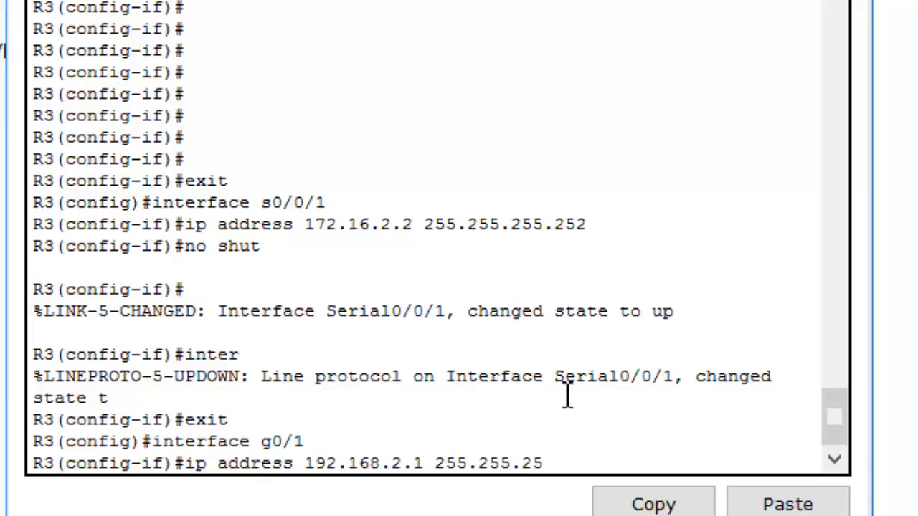
type("0")
key("Return")
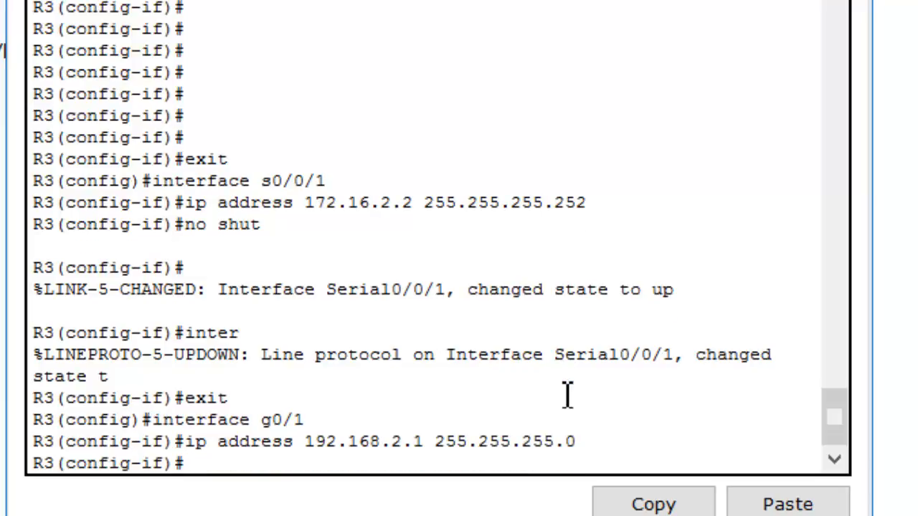
Enable R3's g0/1 interface with no shut and place the command-line window beside the topology
type("no shut")
key("Return")
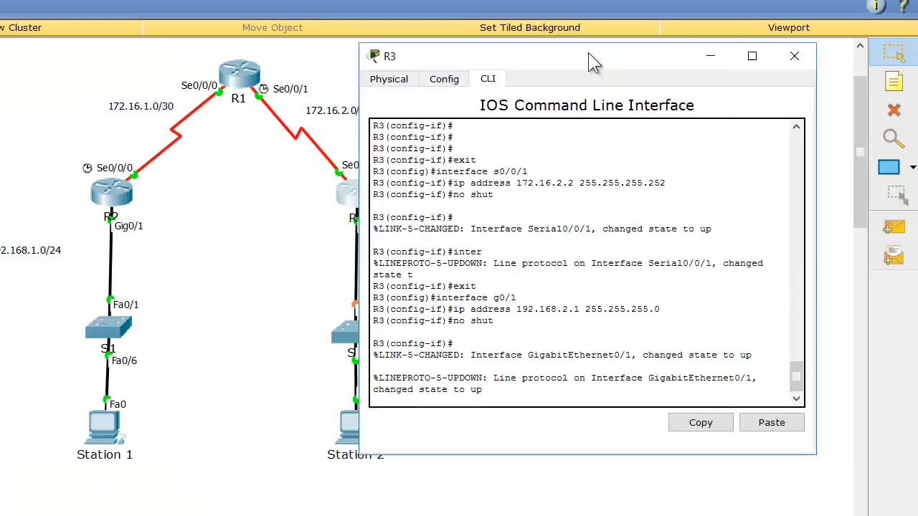
left_click_drag(589, 54, 656, 58)
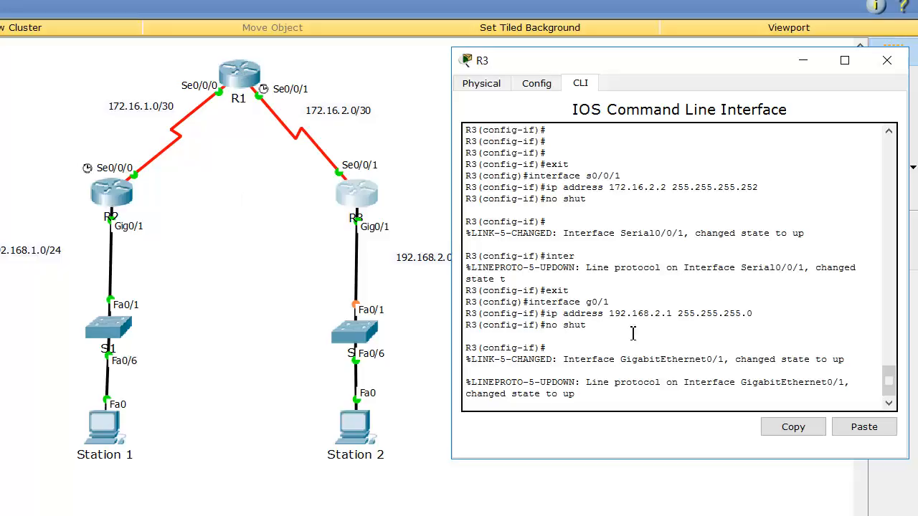
key("Return")
key("Return")
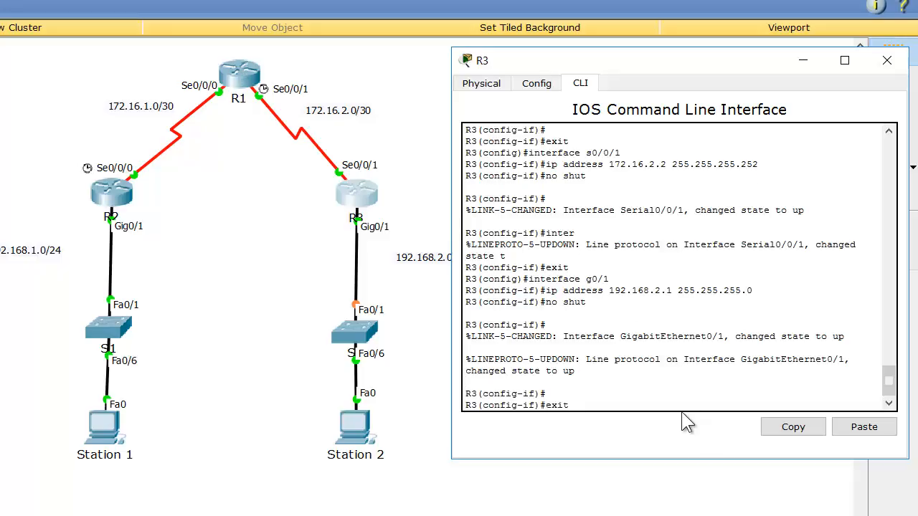
Exit R3's interface and global configuration modes to the privileged EXEC prompt
key("Return")
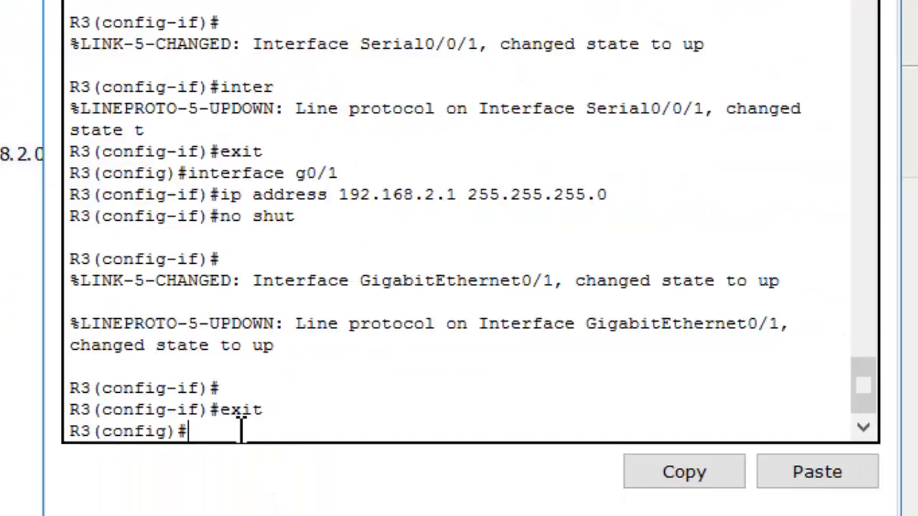
type("exit")
key("Return")
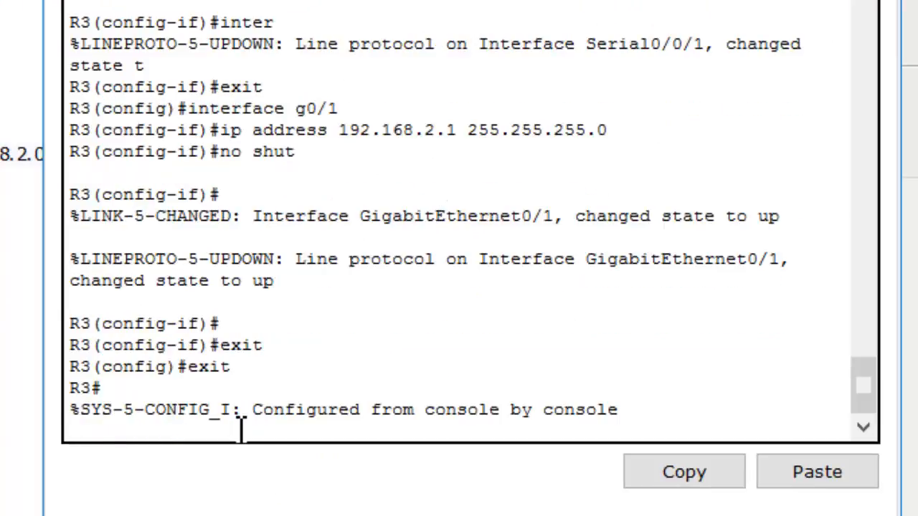
Check access to R3's privileged mode by dropping to user mode with disable and returning with enable
type("disable")
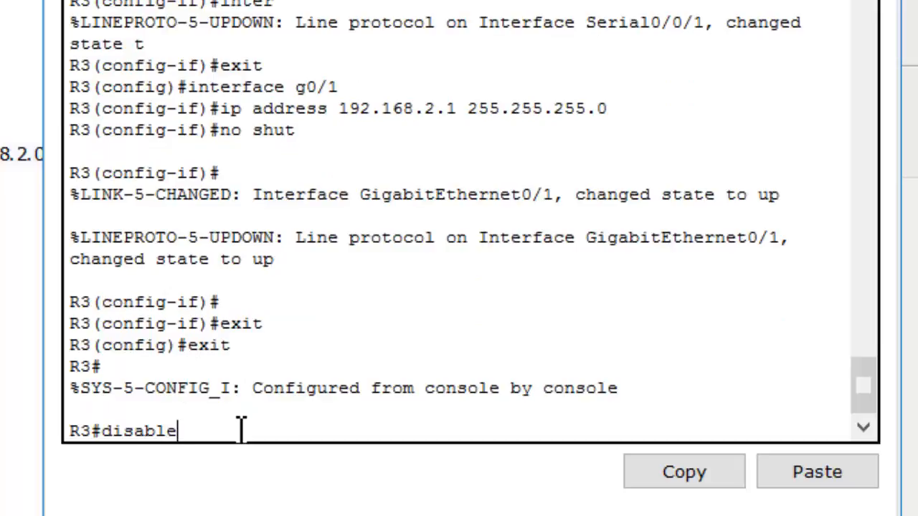
key("Return")
type("e")
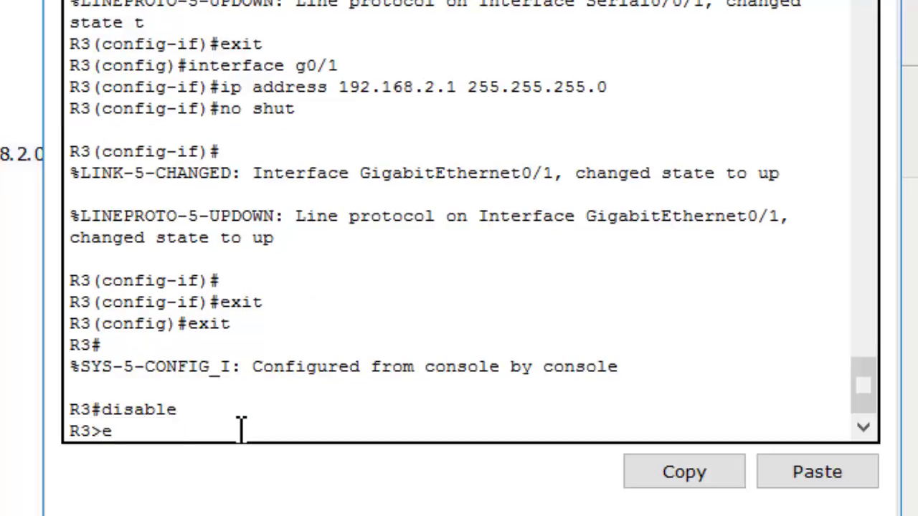
type("nable")
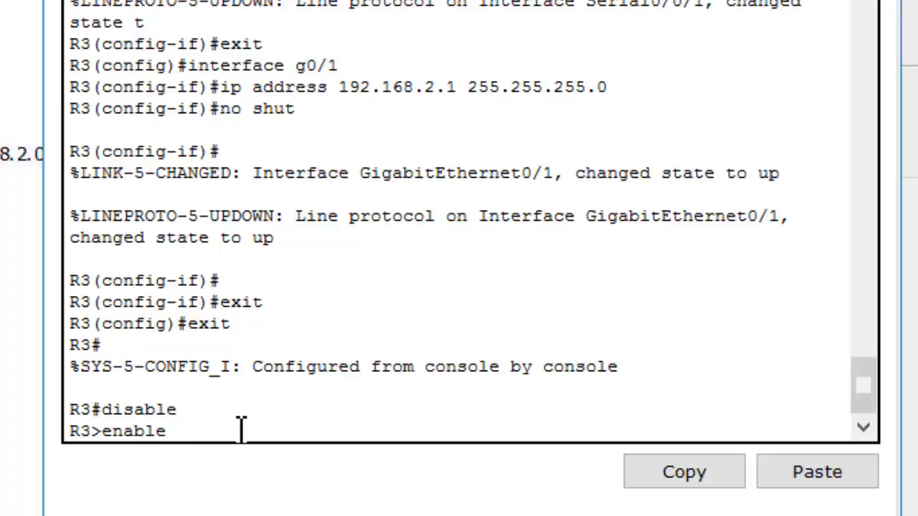
key("Return")
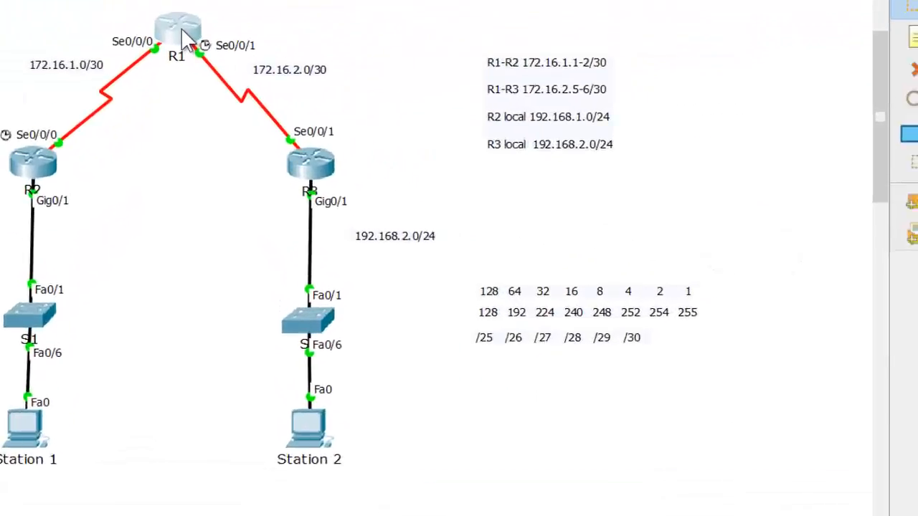
Open R1's command-line interface and exit from interface configuration to global configuration mode
left_click(512, 128)
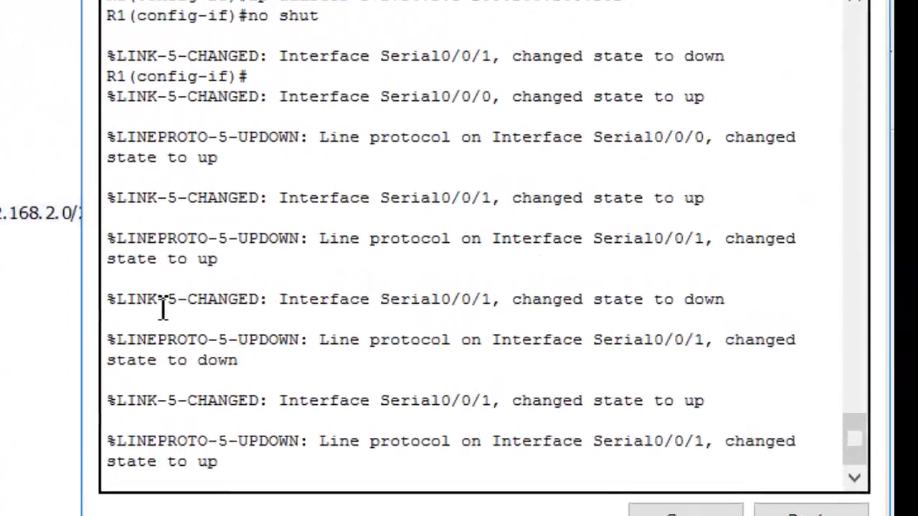
key("Return")
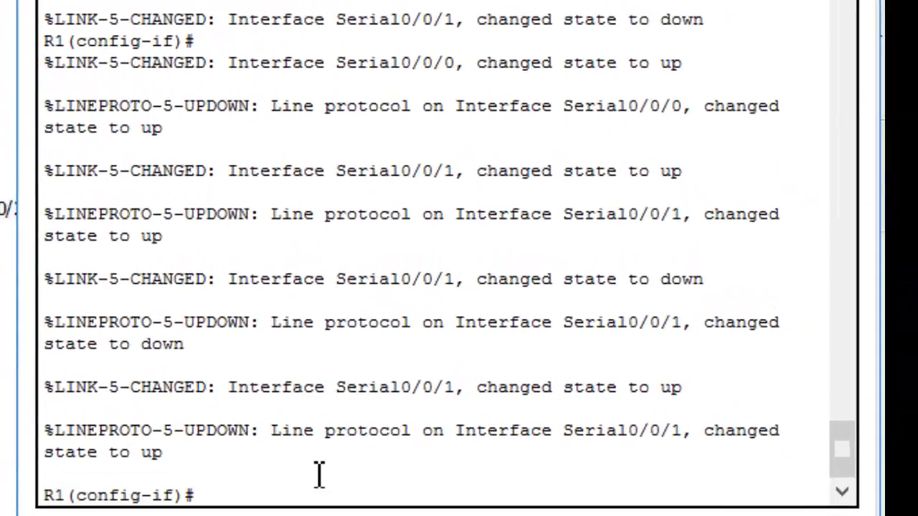
type("exit")
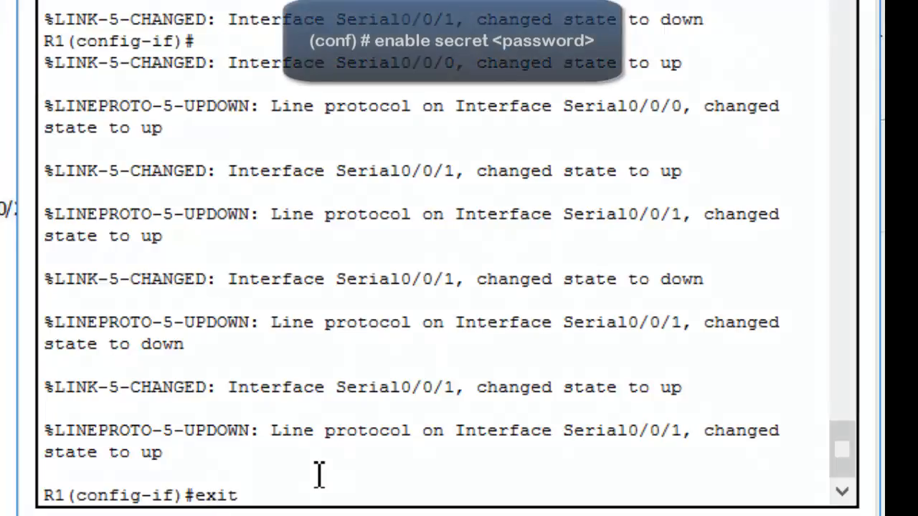
key("Return")
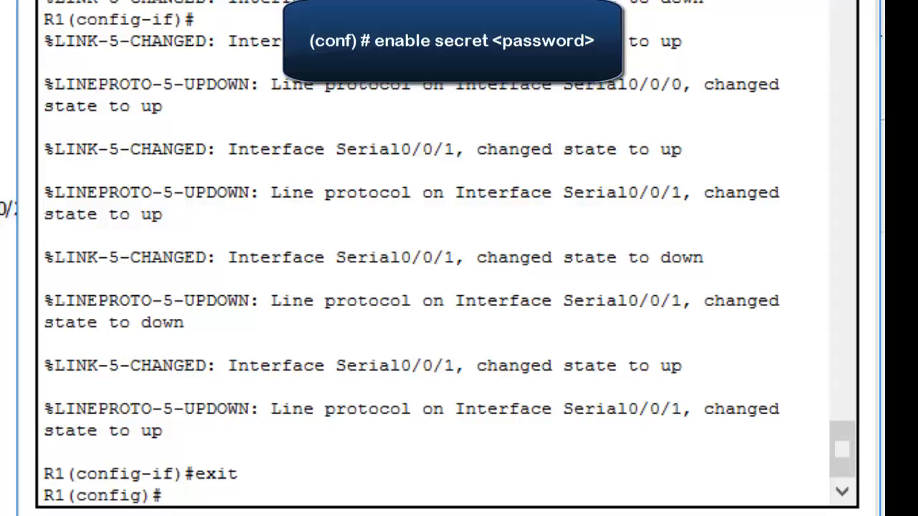
Protect R1's privileged mode by setting the enable secret password
type("enable")
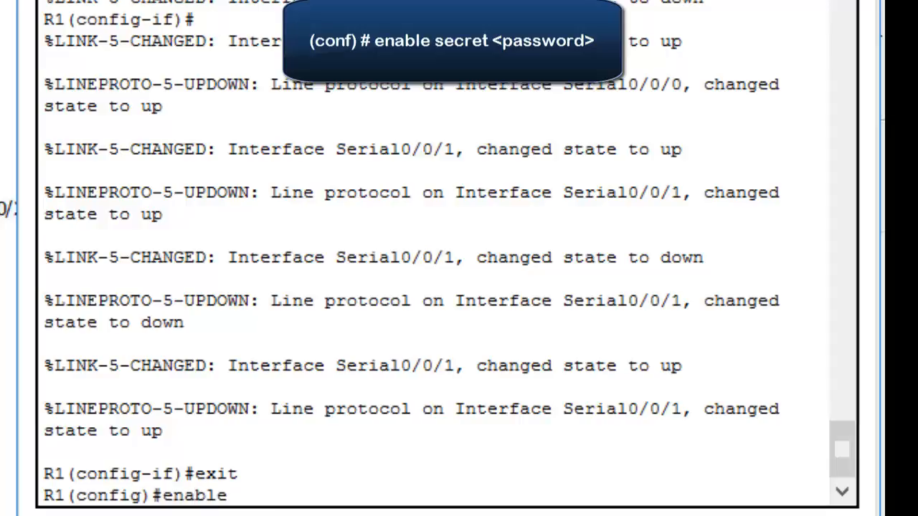
type(" secret")
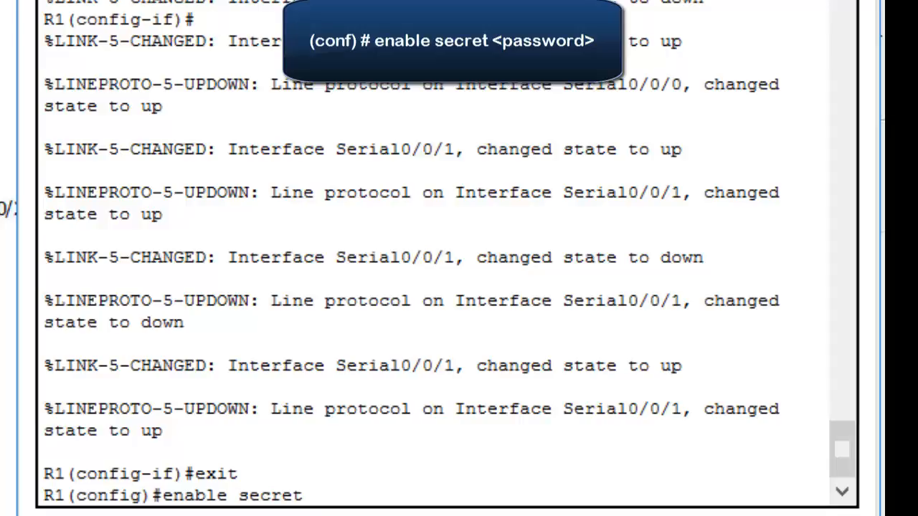
type("cisco")
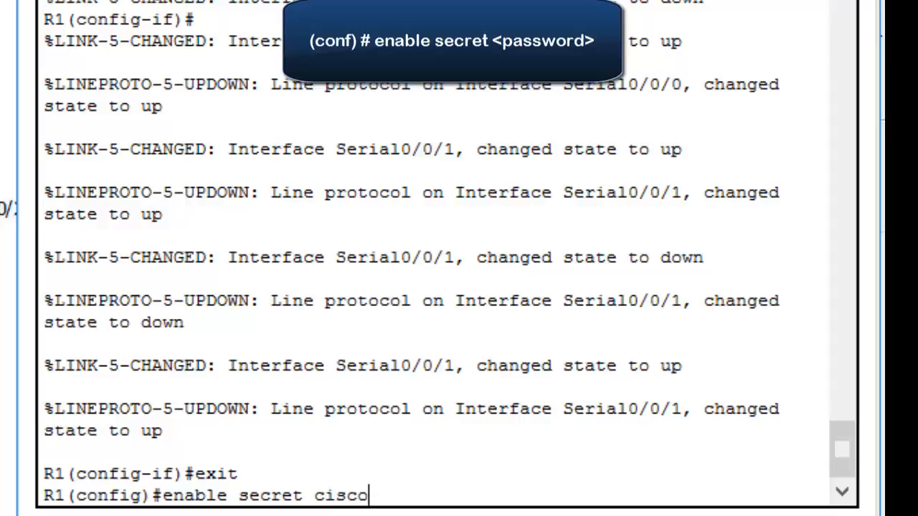
key("Return")
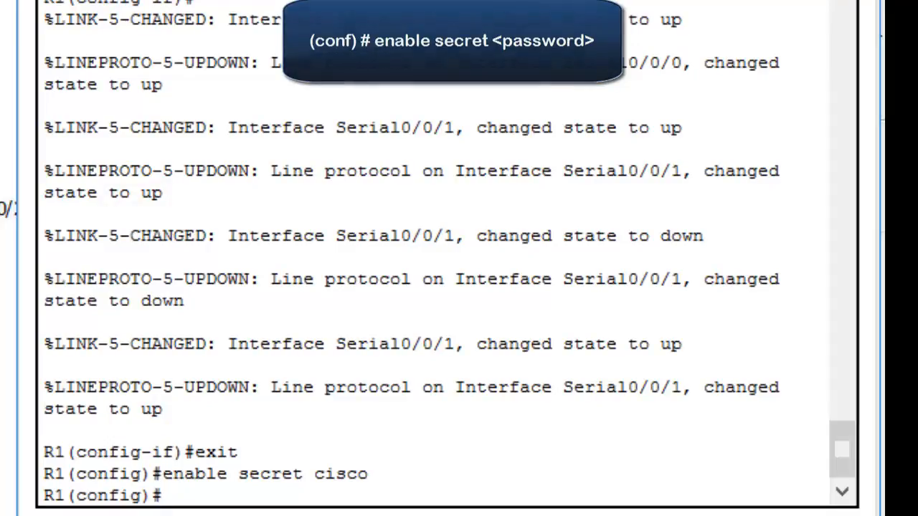
Exit R1's global configuration mode and drop to user EXEC mode with disable
type("exit")
key("Return")
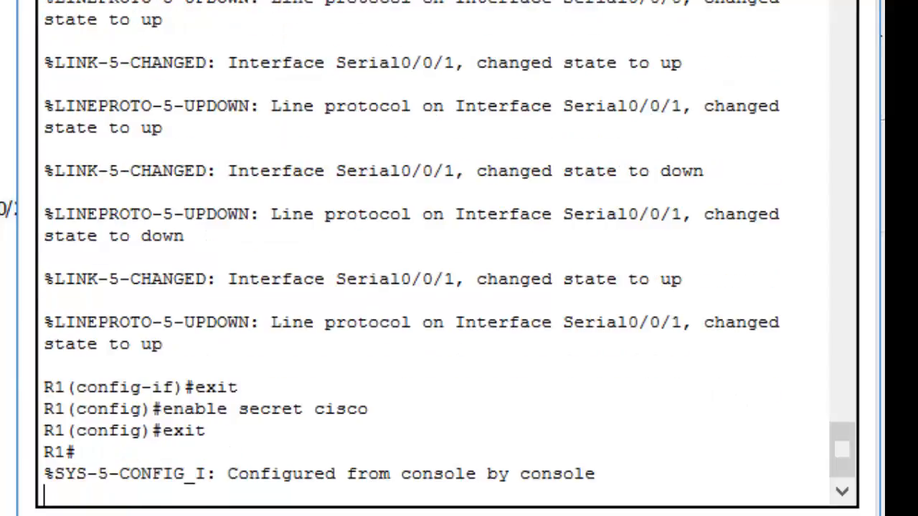
key("Return")
type("di")
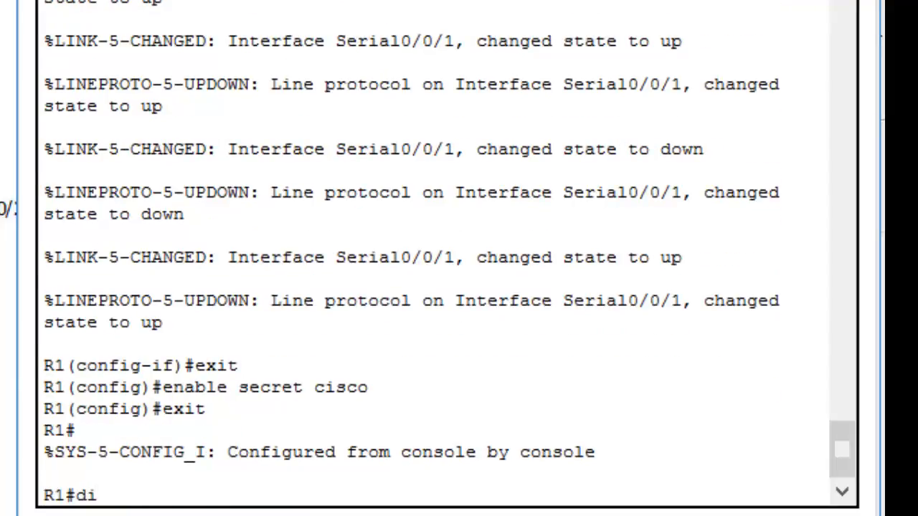
type("sable")
key("Return")
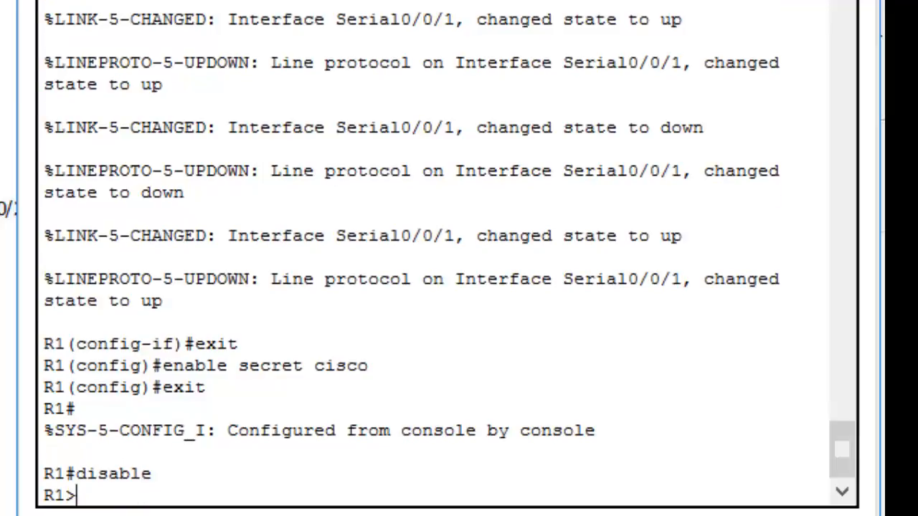
Test R1's privileged mode protection by running enable and entering the enable secret password
type("enable")
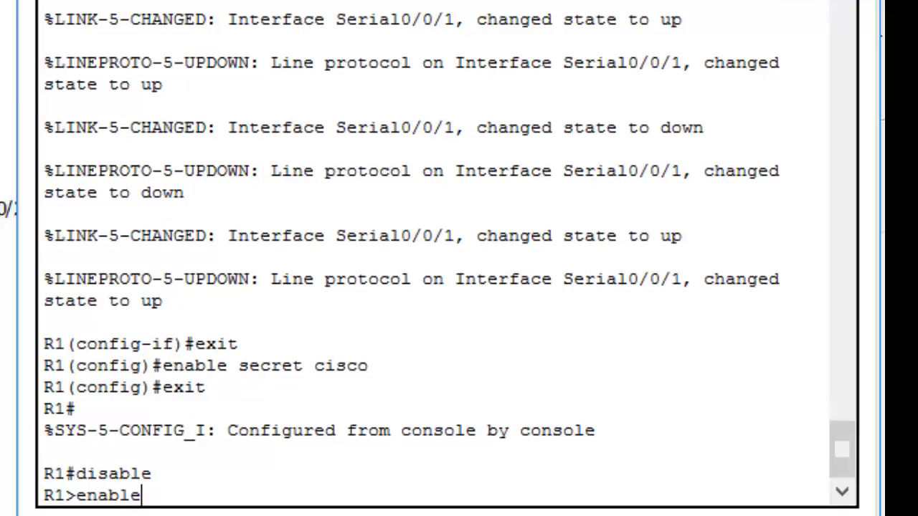
key("Return")
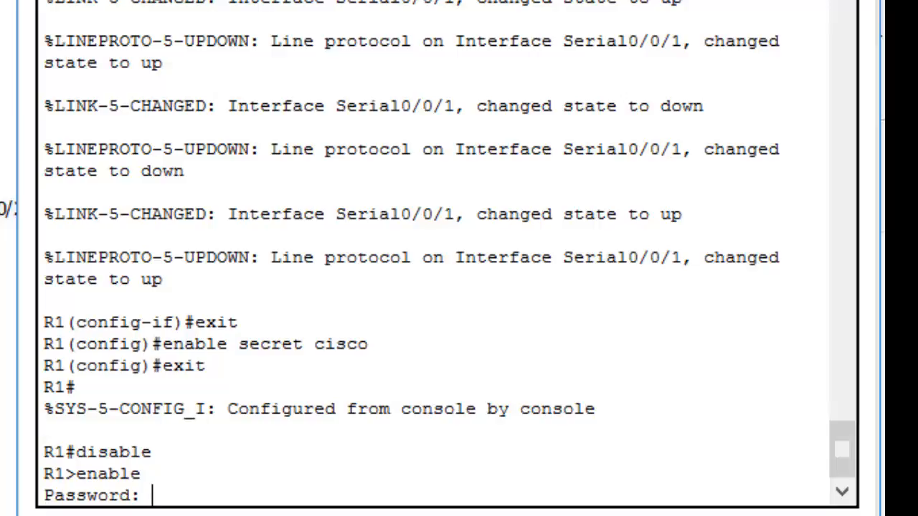
key("Return")
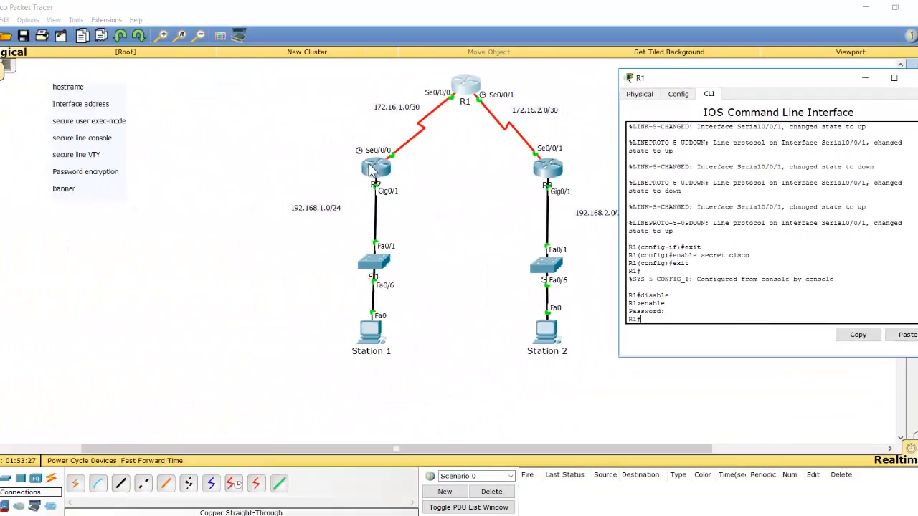
Open R2's command-line interface and exit from interface configuration to global configuration mode
left_click(370, 167)
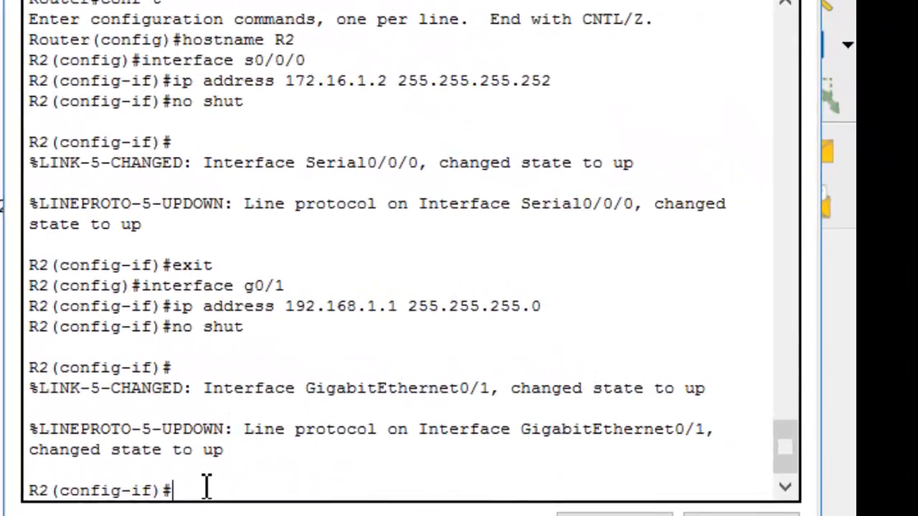
type("enable")
key("BackSpace")
key("BackSpace")
key("BackSpace")
key("BackSpace")
key("BackSpace")
type("exit")
key("Return")
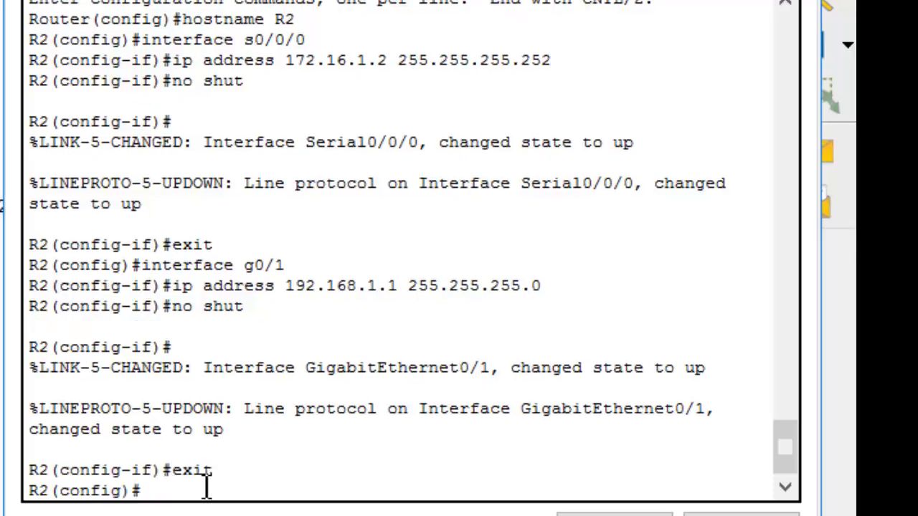
key("Return")
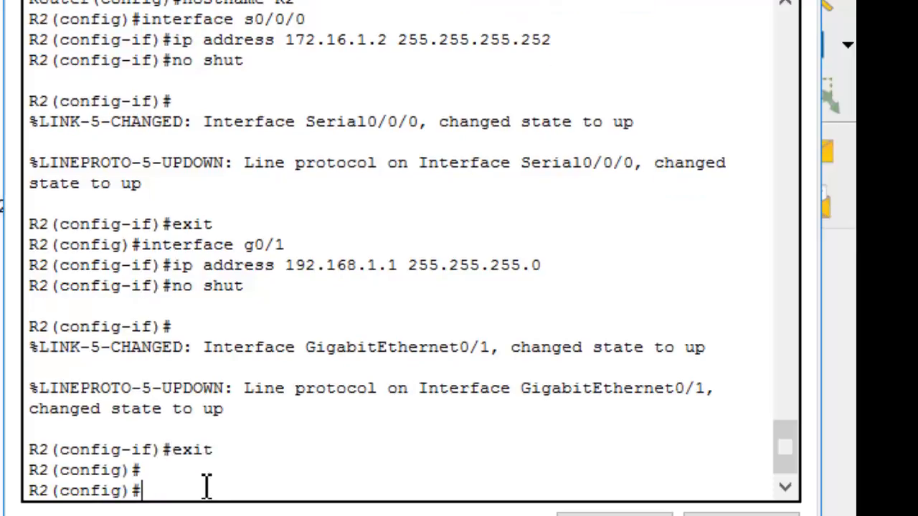
Protect R2's privileged mode by setting the enable secret password
type("enable secret cisc")
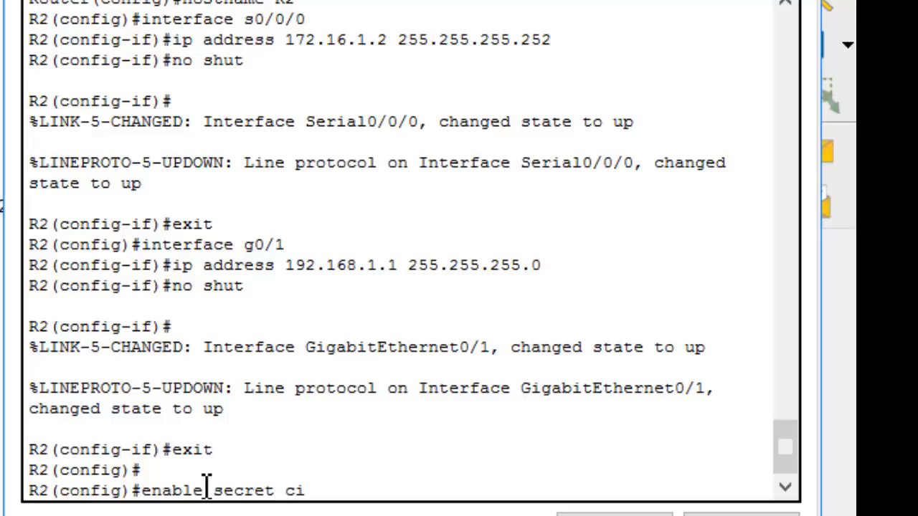
type("o")
key("Return")
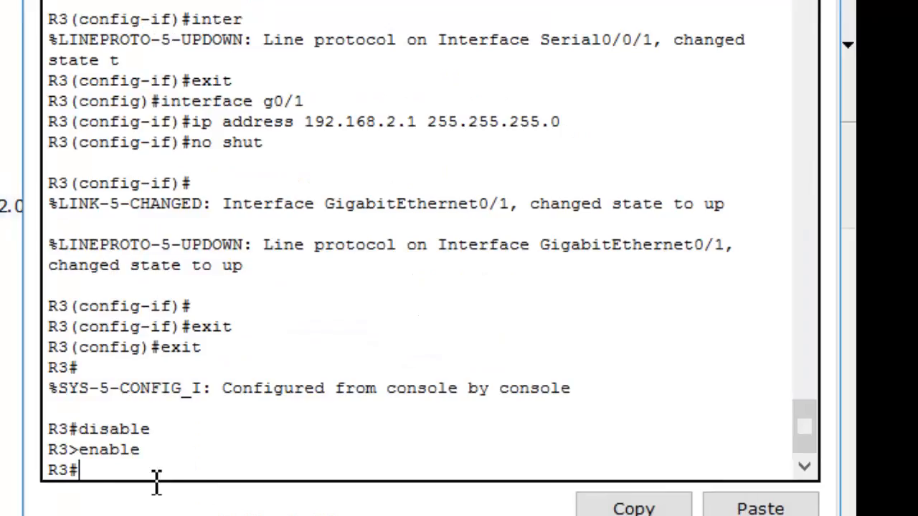
Enter global configuration mode on R3 with conf t and set its enable secret password
type("conf t")
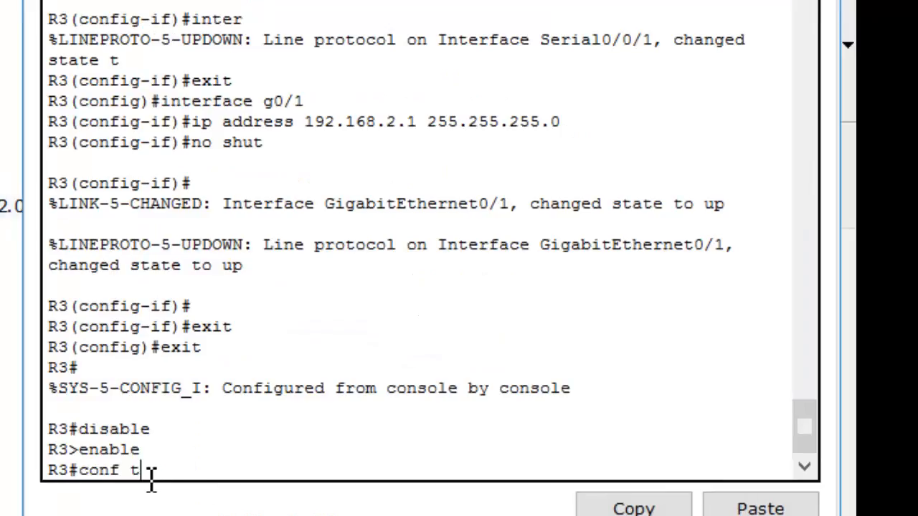
key("Return")
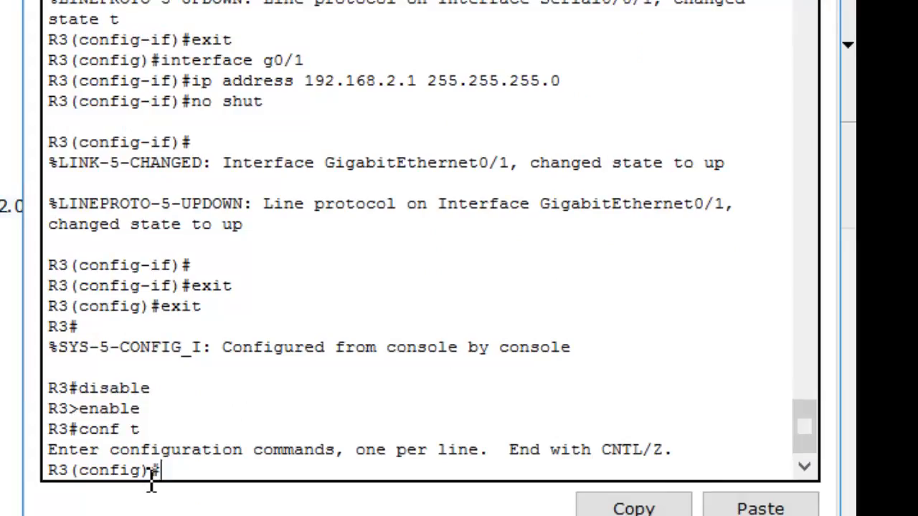
type("enable secret cisco")
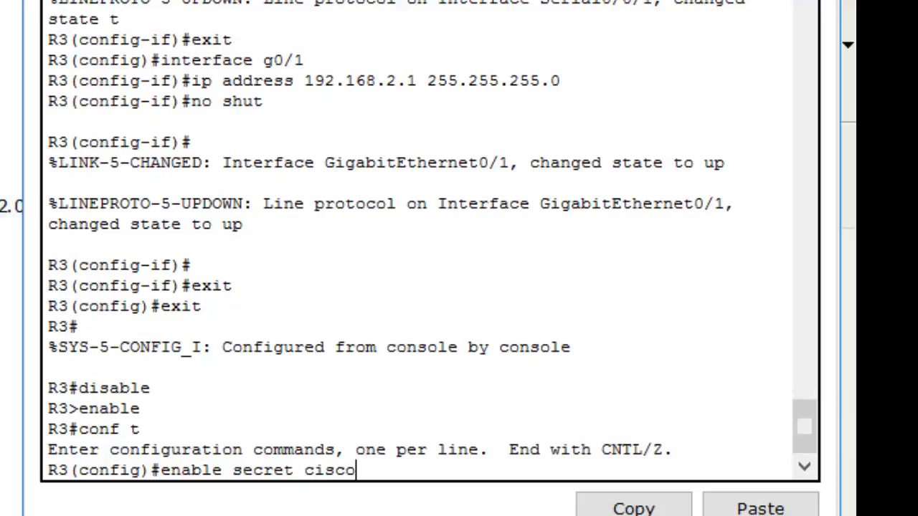
key("Return")
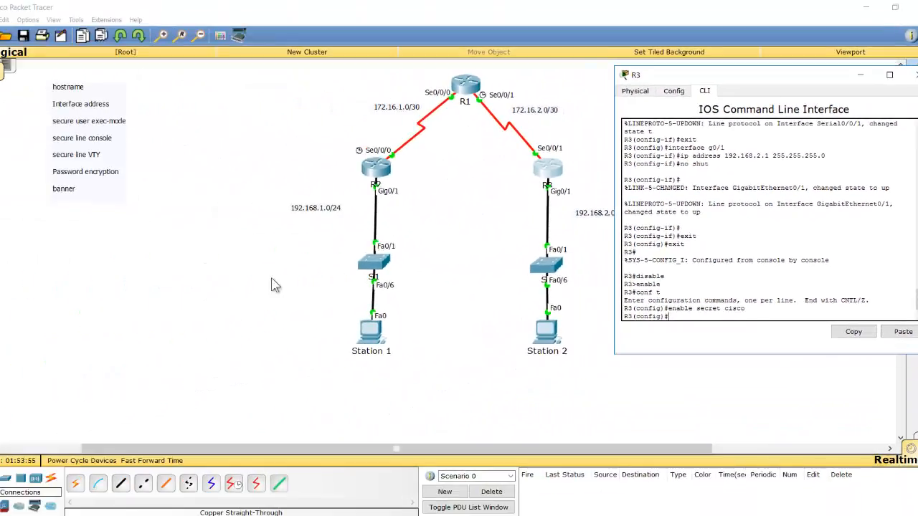
Open switch S1's command-line interface and enter global configuration mode using enable and conf t
left_click(116, 281)
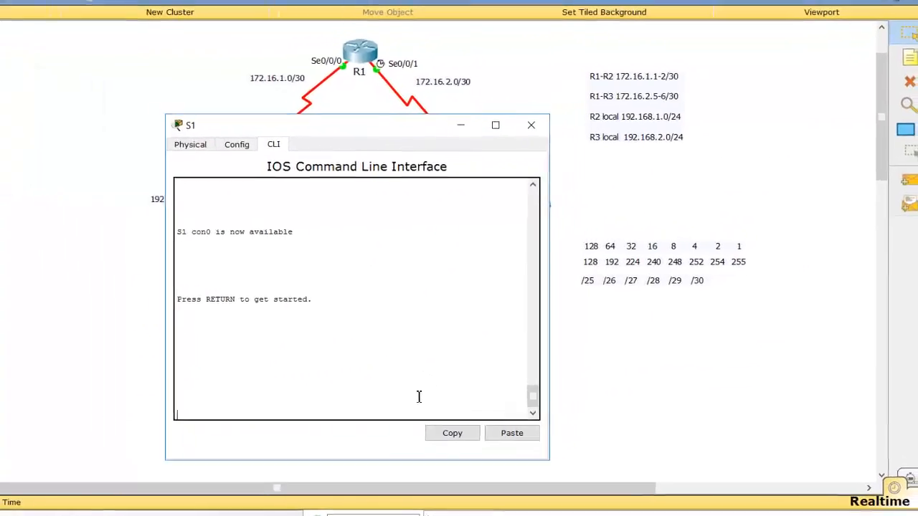
key("Return")
key("Return")
key("Return")
key("Return")
type("ena")
type("n")
key("BackSpace")
type("v")
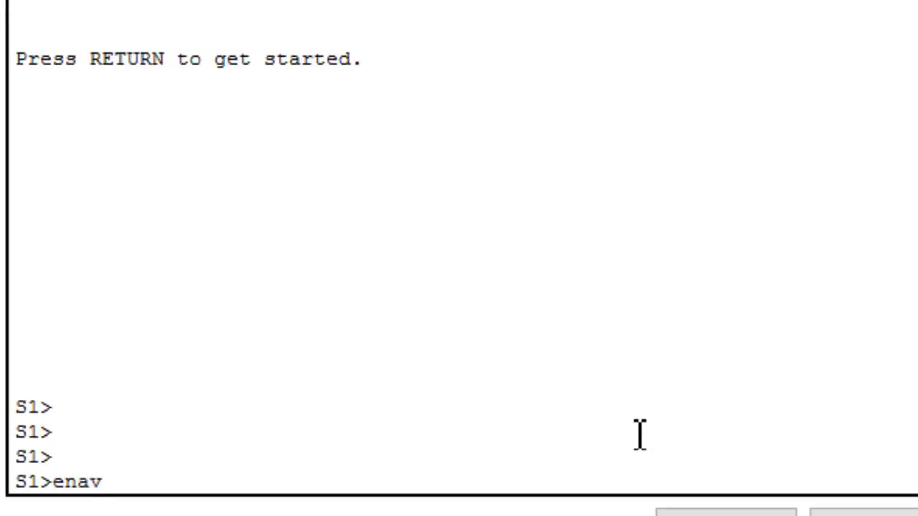
key("BackSpace")
type("ble")
key("Return")
type("conf t")
key("Return")
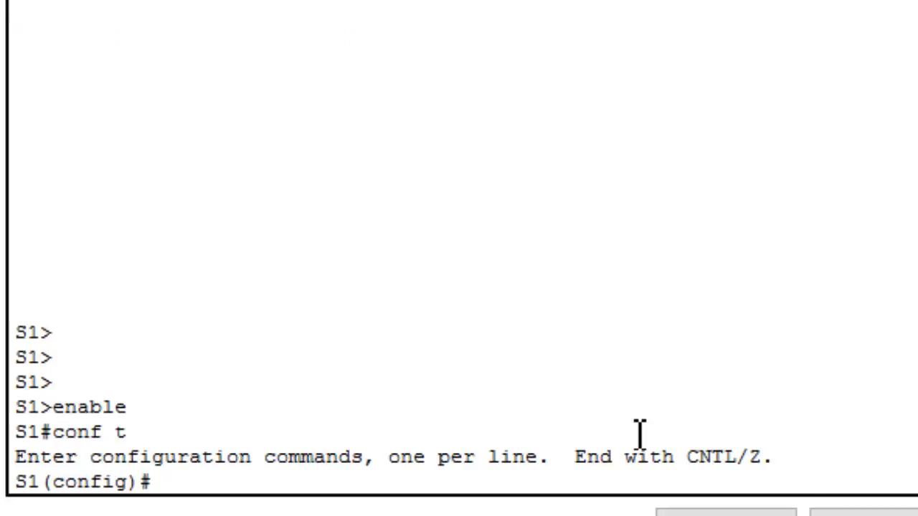
Set the enable secret password on switch S1 and close its window
type("enable se")
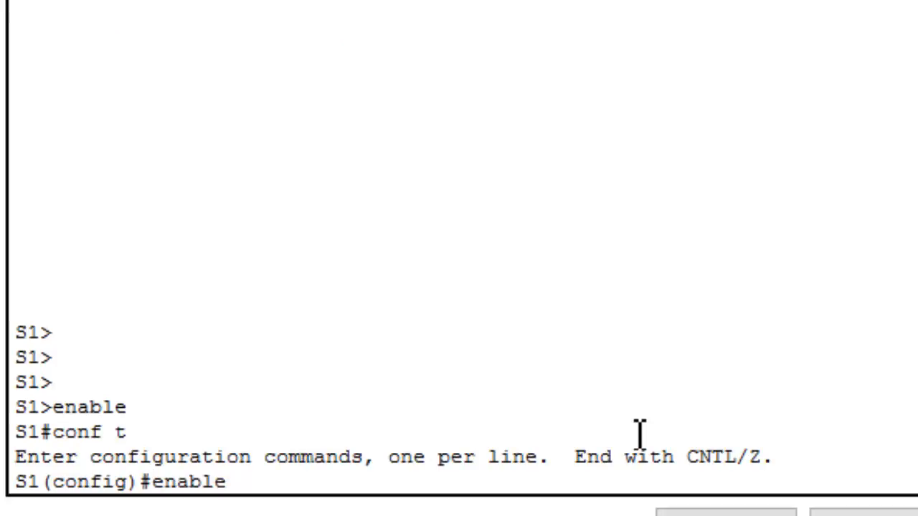
type("cret cisco")
key("Return")
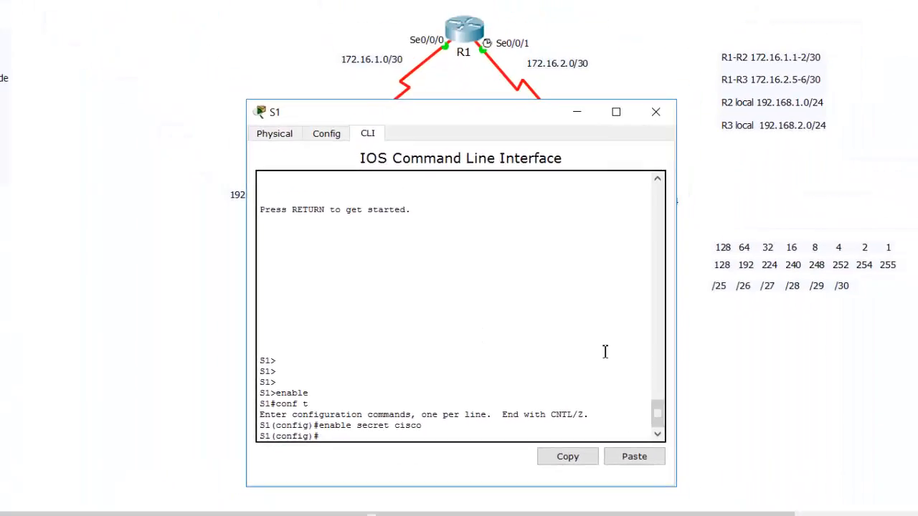
left_click(809, 434)
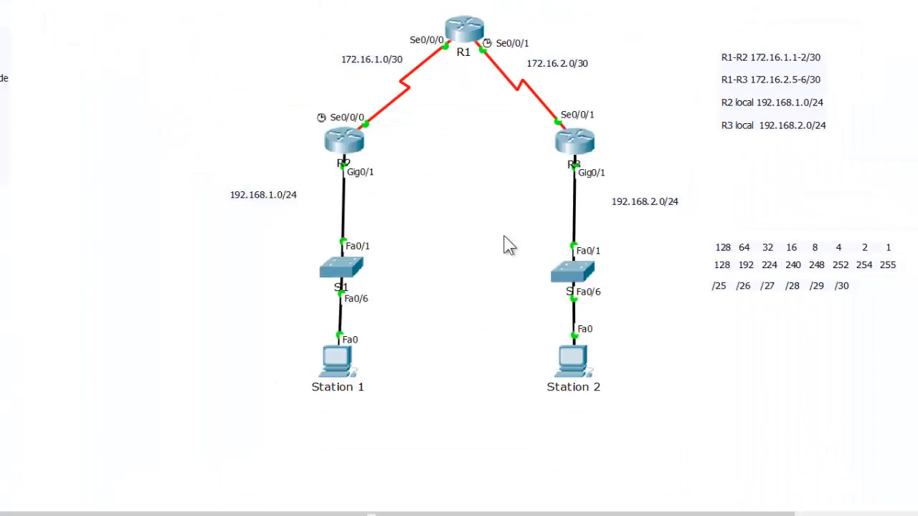
Open switch S2's command-line interface and enter global configuration mode using enable and conf t
left_click(571, 274)
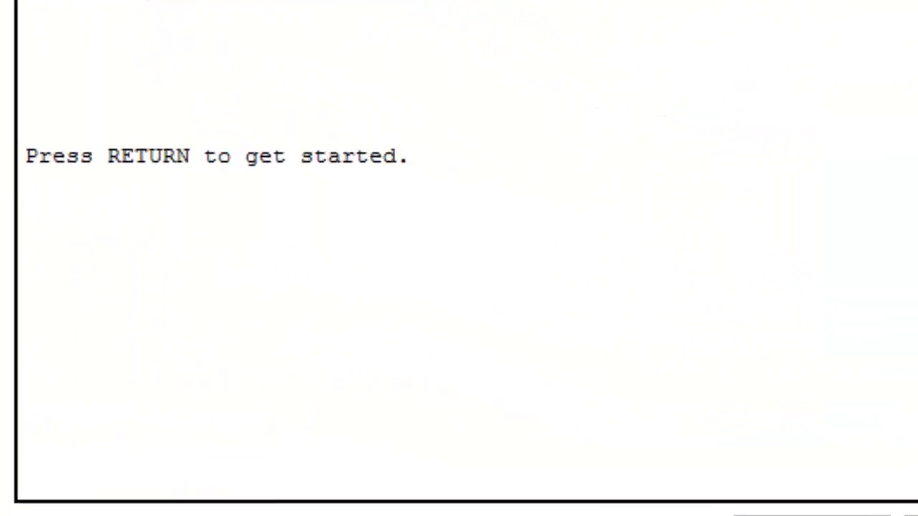
key("Return")
key("Return")
key("Return")
key("Return")
type("enable")
key("Return")
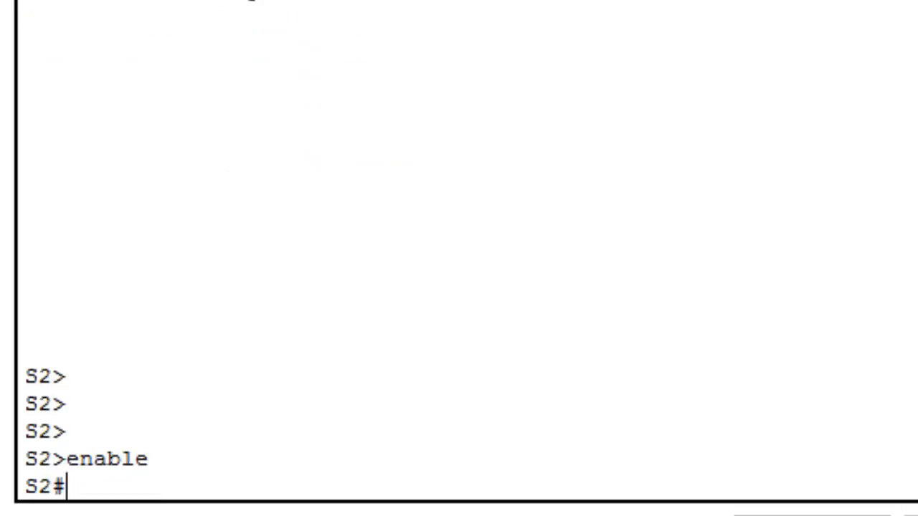
type("conf t")
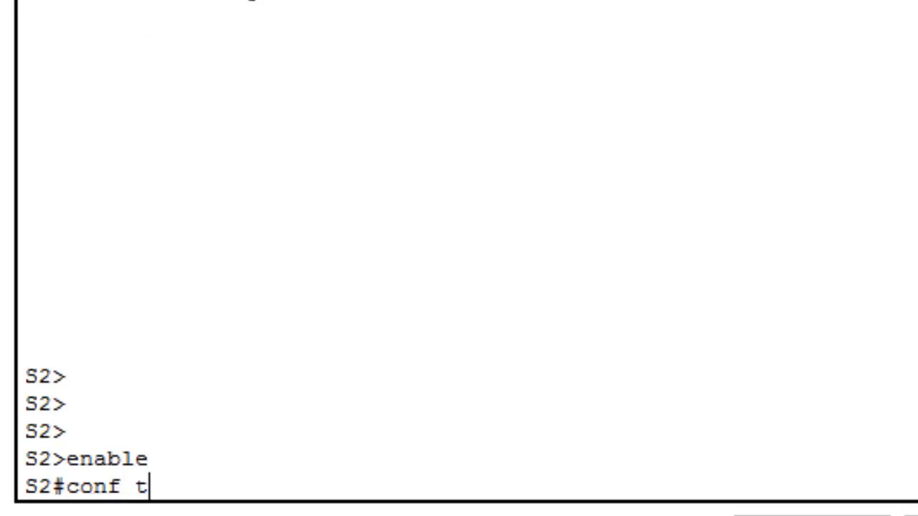
key("Return")
Protect switch S2's privileged mode by setting the enable secret password
type("enab")
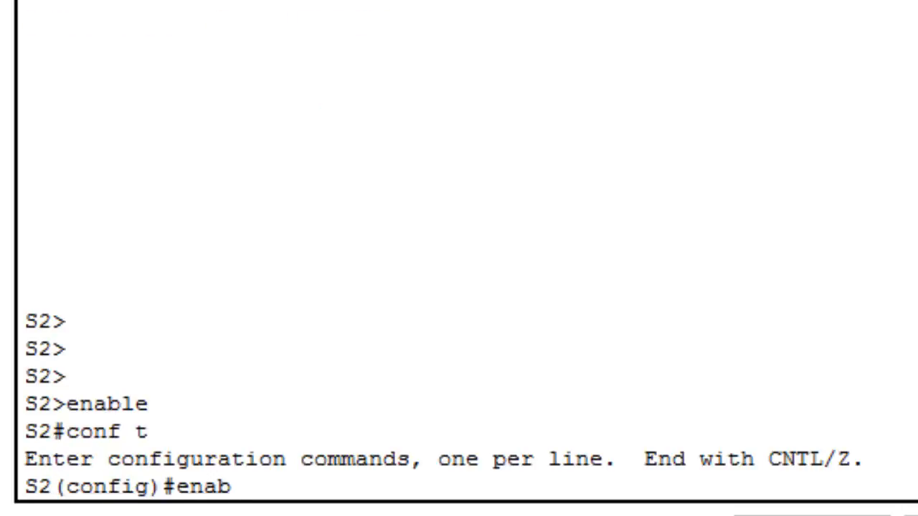
type("le secret")
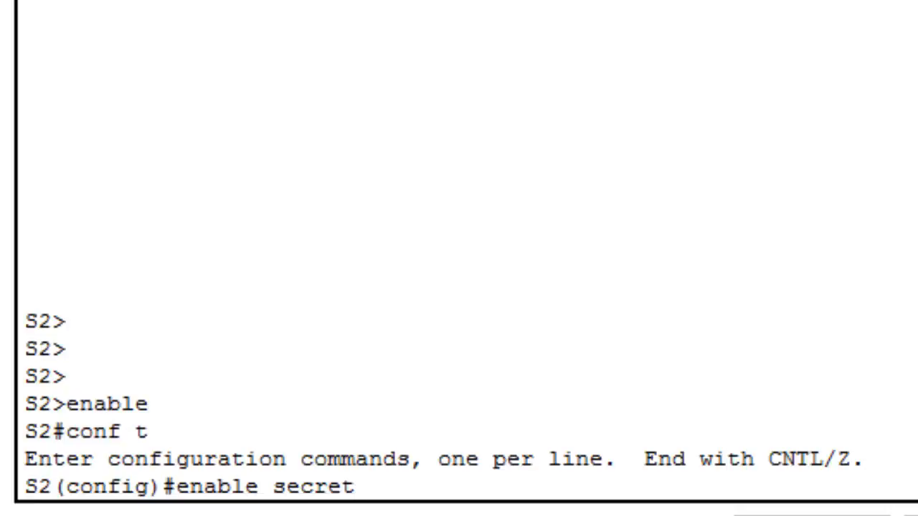
type(" cisco")
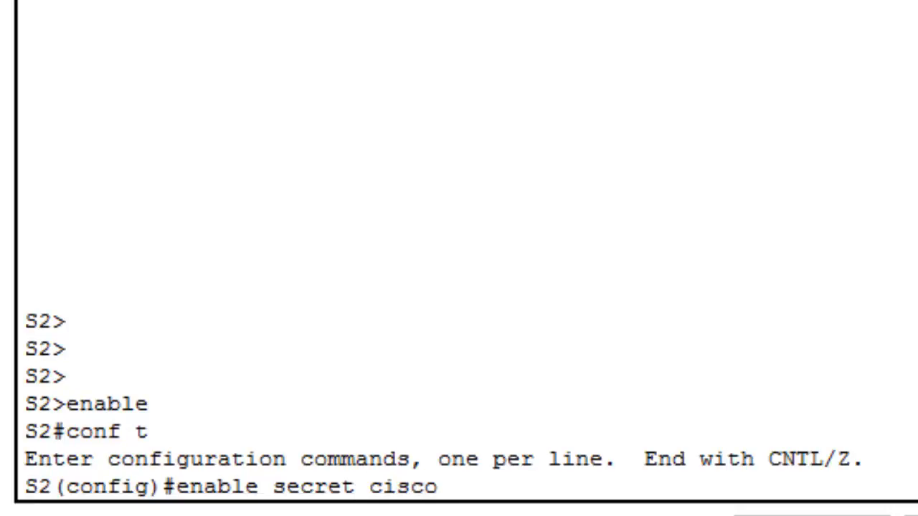
key("Return")
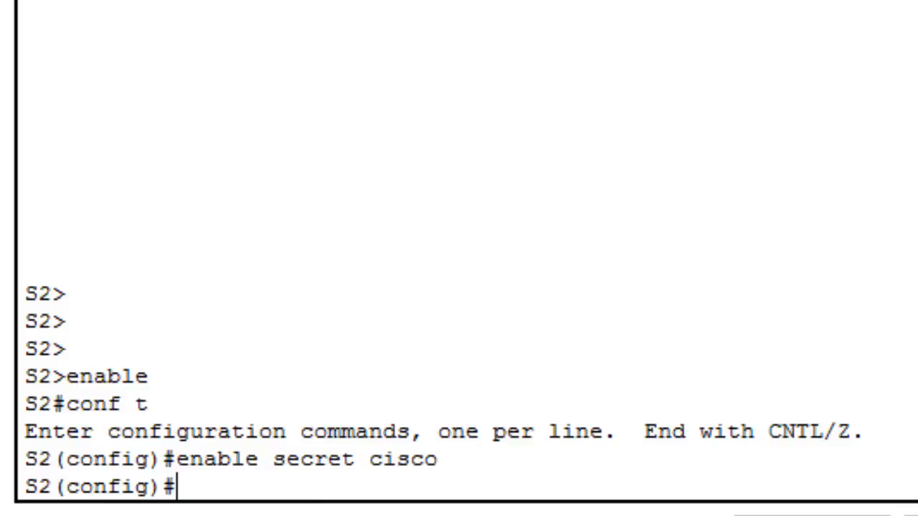
Open R1's command-line interface, enter global configuration mode and access console line 0 with line con 0
left_click(348, 466)
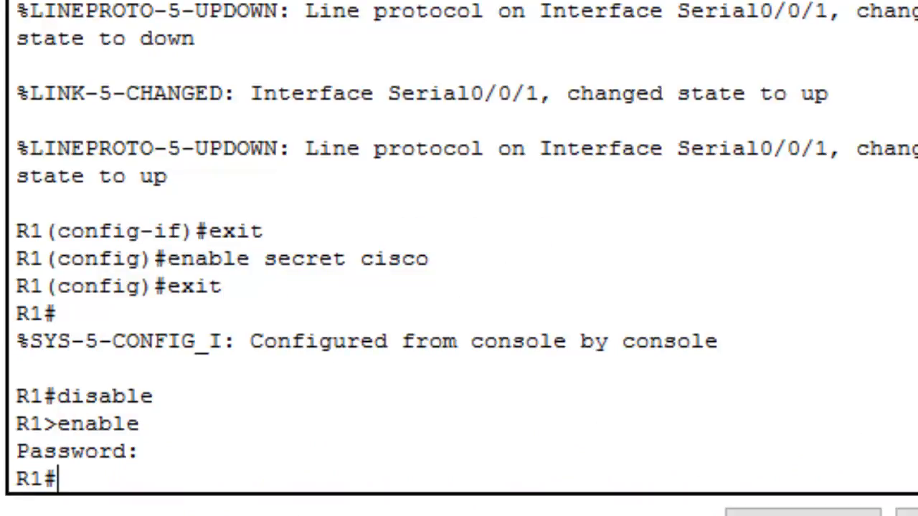
type("conf ")
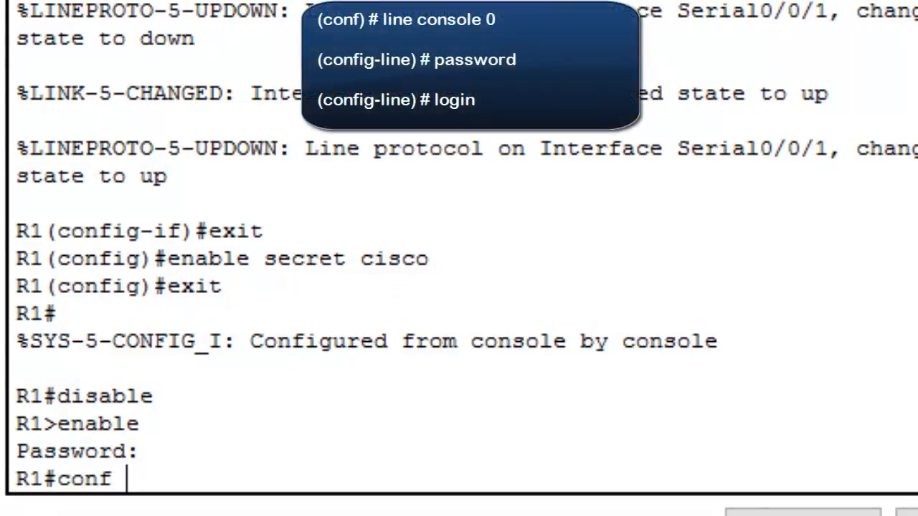
type("t")
key("Return")
type("l")
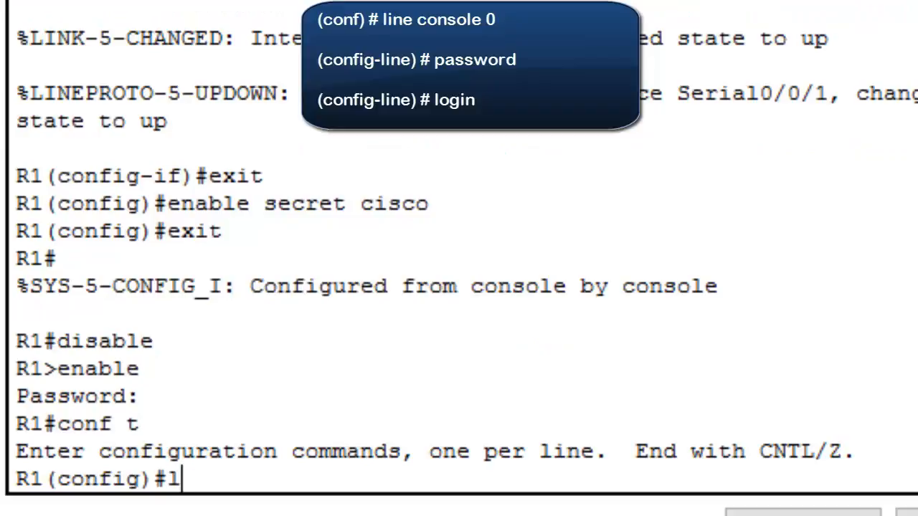
type("ine con 0")
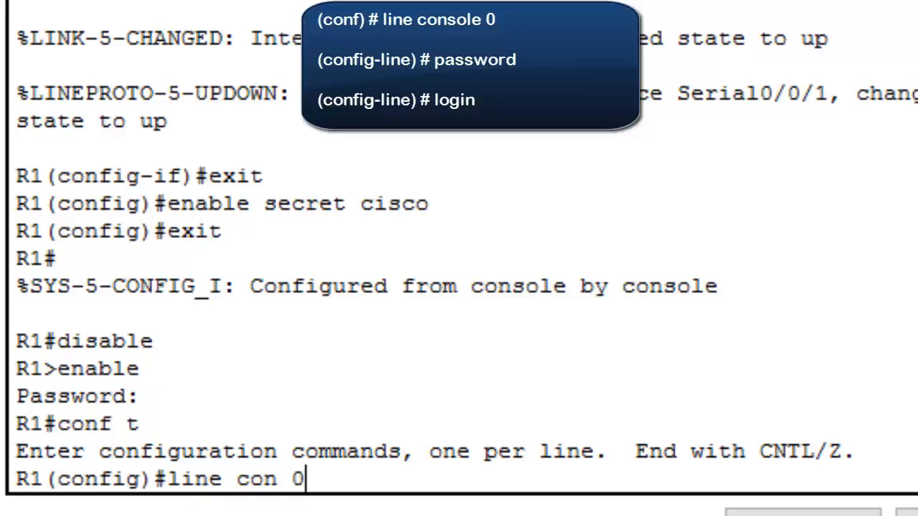
key("Return")
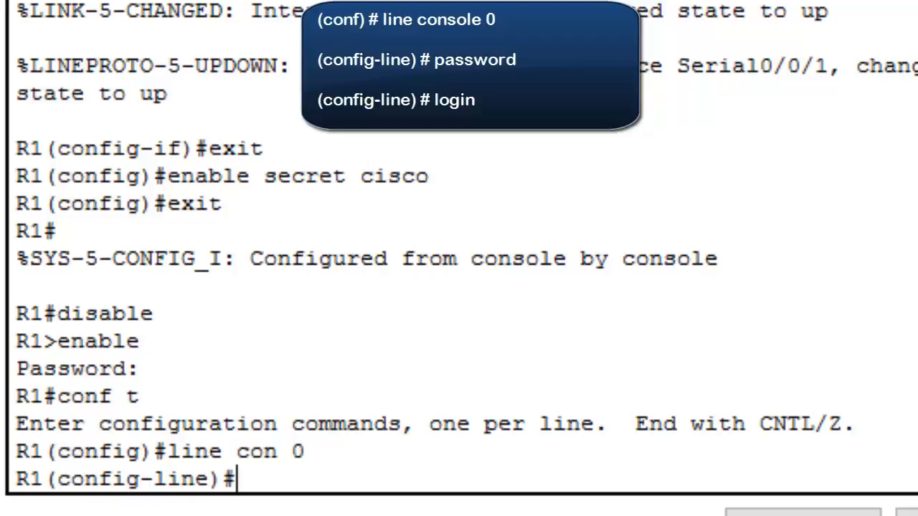
Set the console line password on R1 and require it with the login command
type("password")
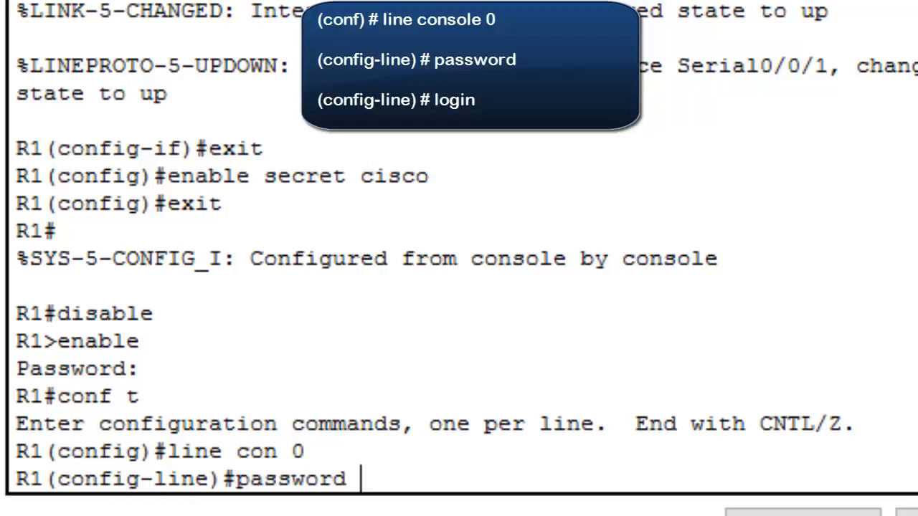
type(" class")
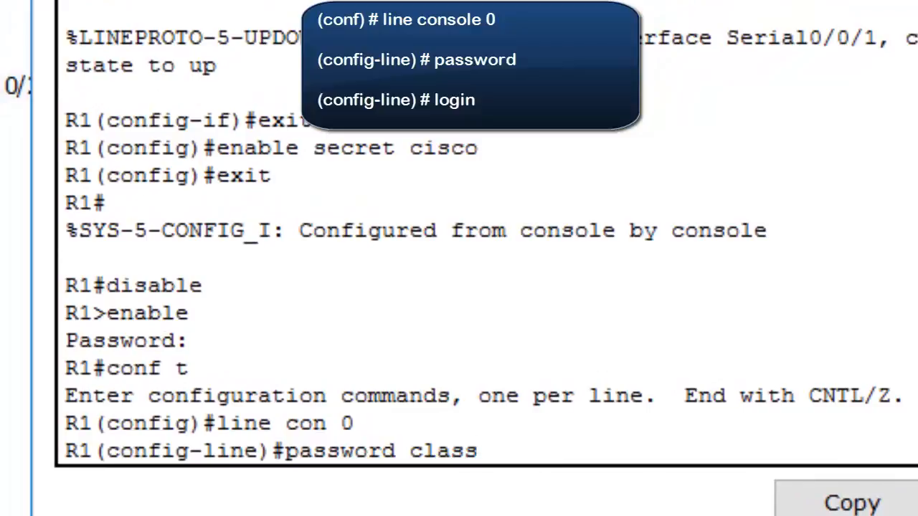
key("Return")
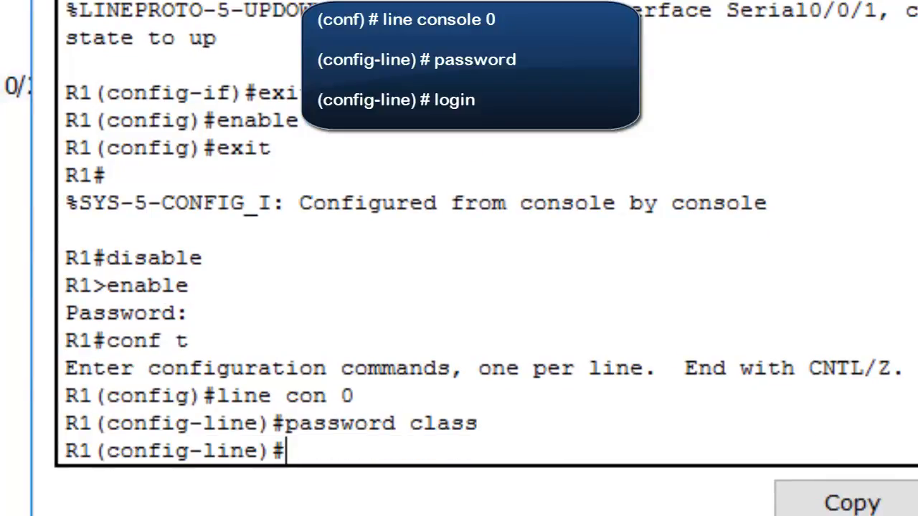
type("login")
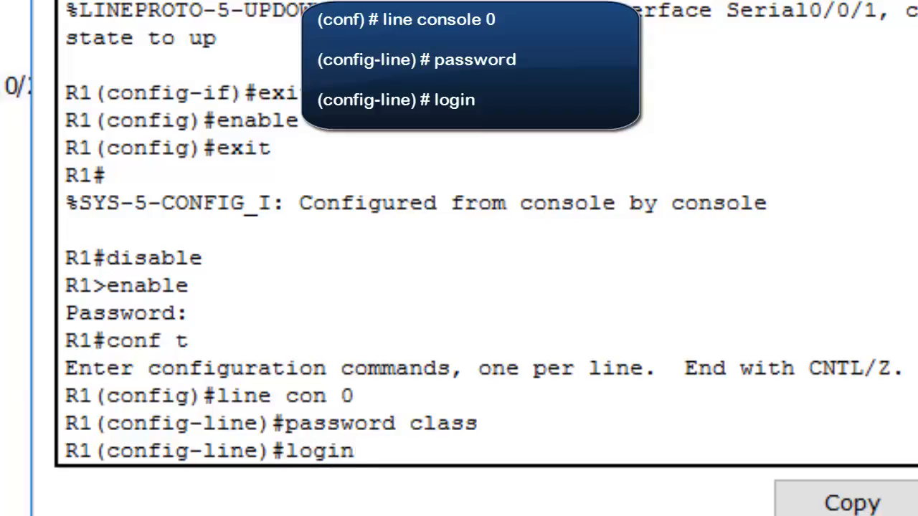
key("Return")
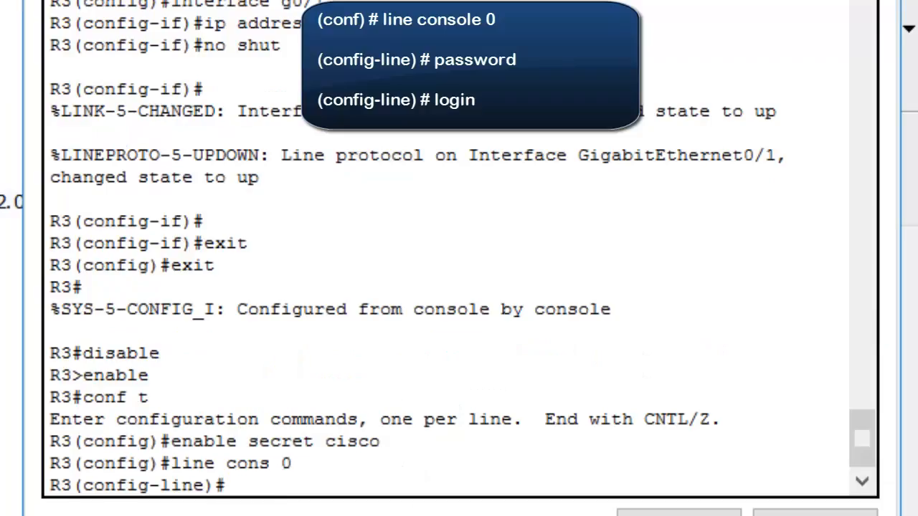
Exit R3's console line configuration and global configuration mode, returning to privileged EXEC mode
type("exit")
key("Return")
type("exit")
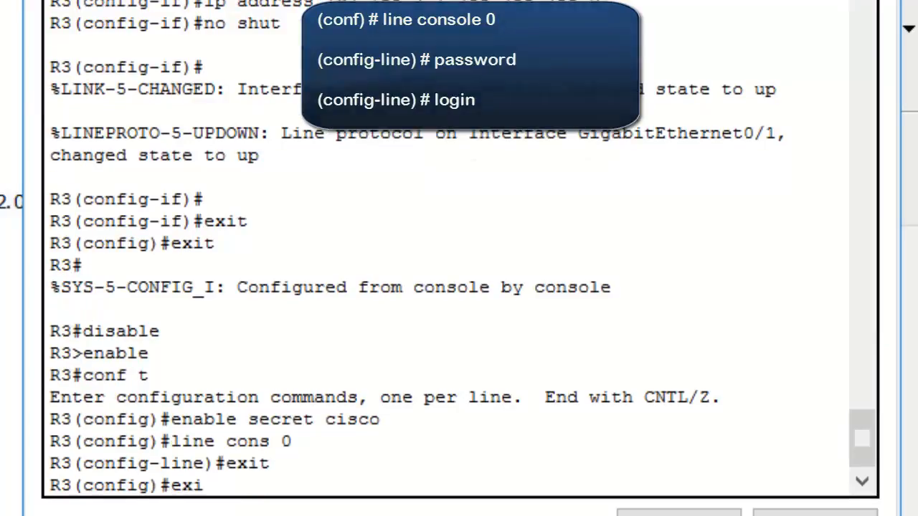
key("Return")
key("Return")
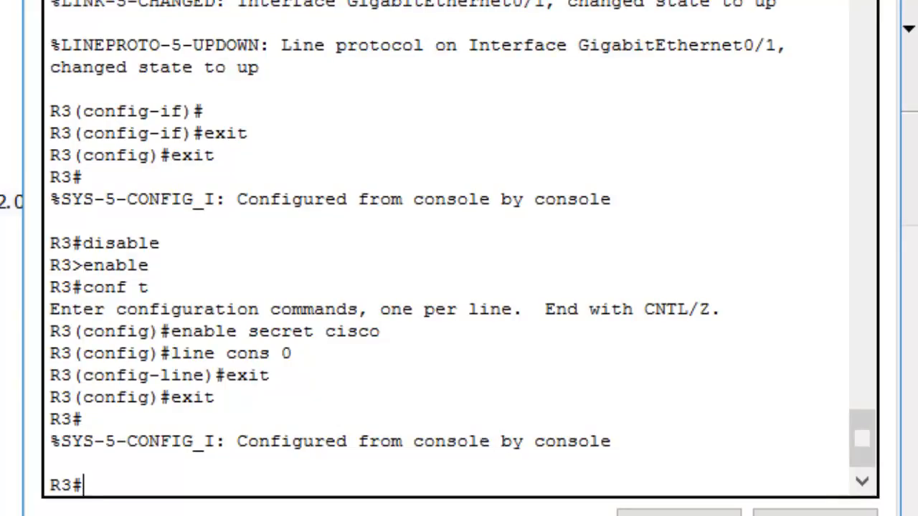
Display R3's running configuration with show running-config and page through to its end, examining the secret, interface and line sections
type("show")
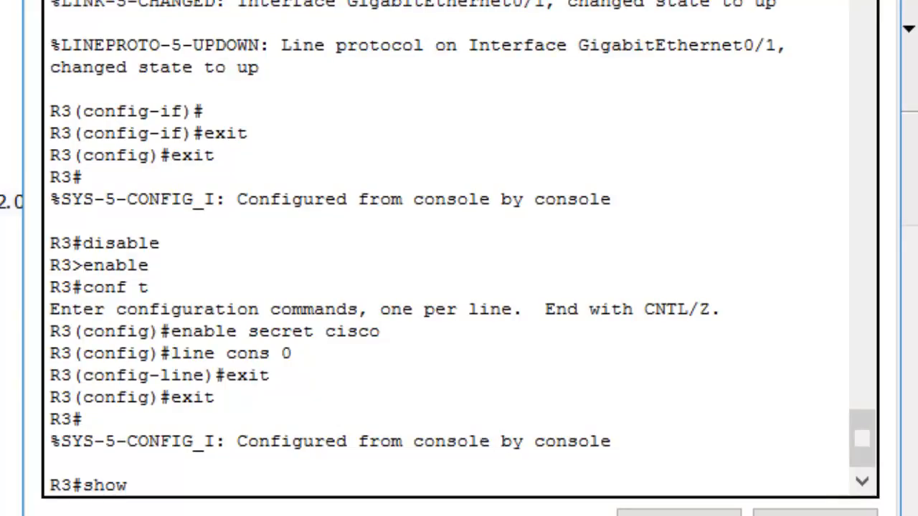
type(" runnin")
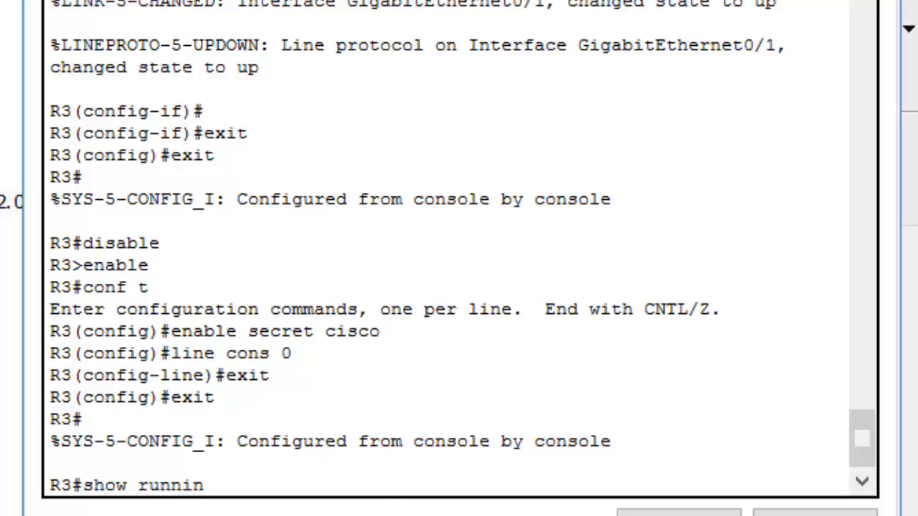
type("g-config")
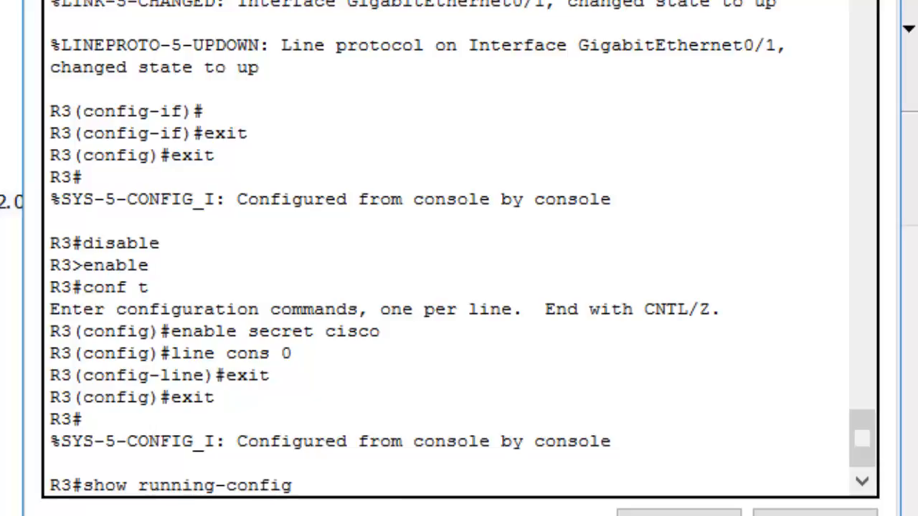
key("Return")
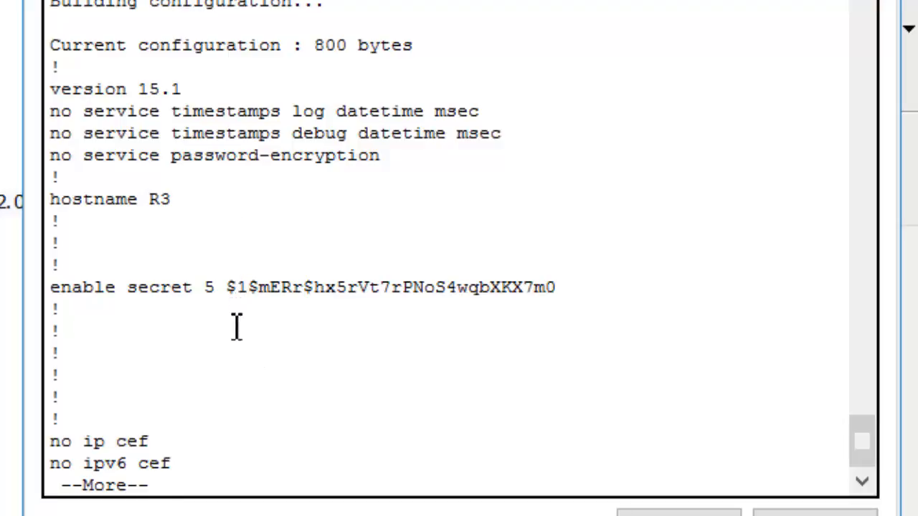
key("space")
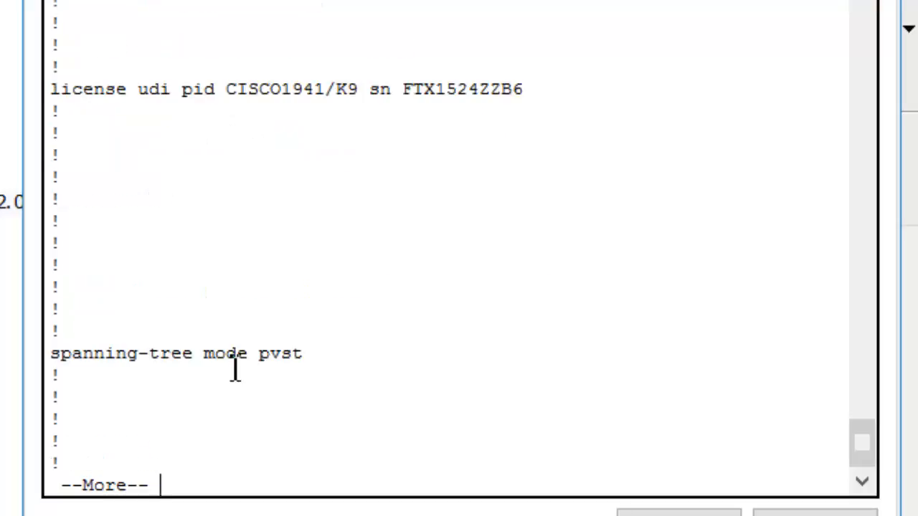
key("space")
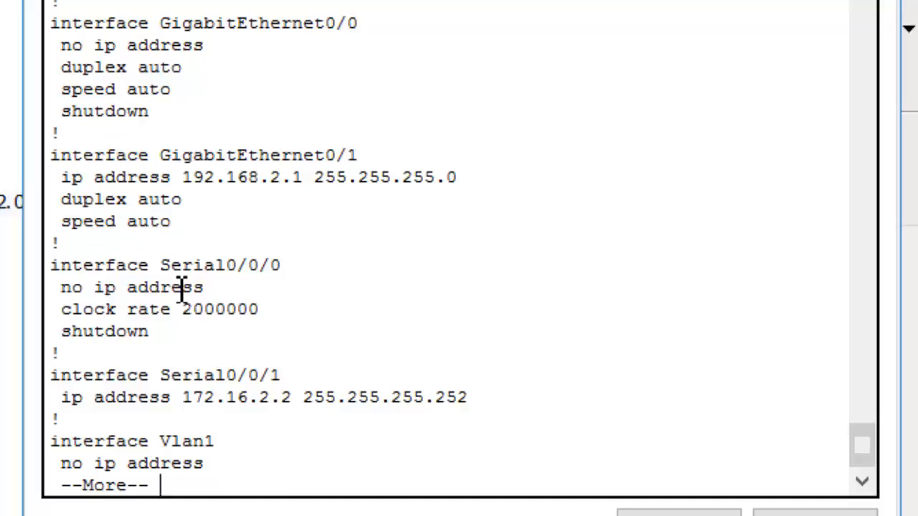
key("space")
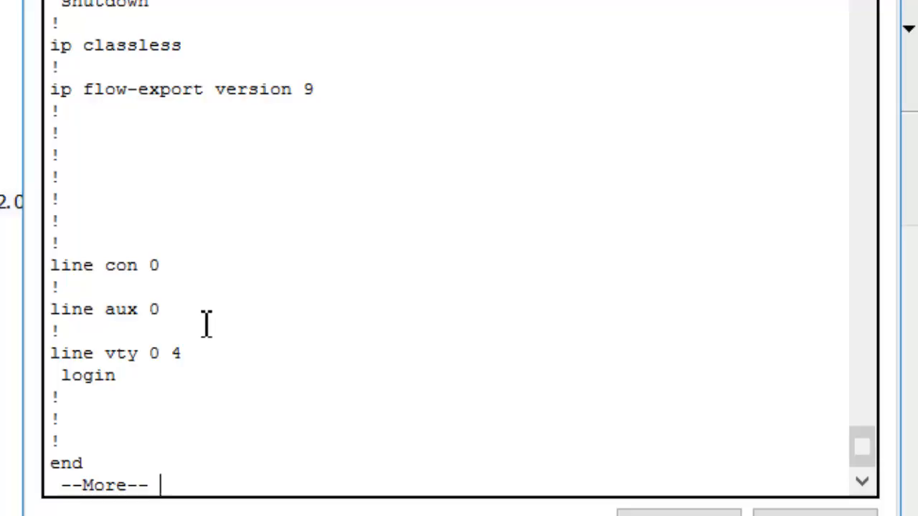
key("space")
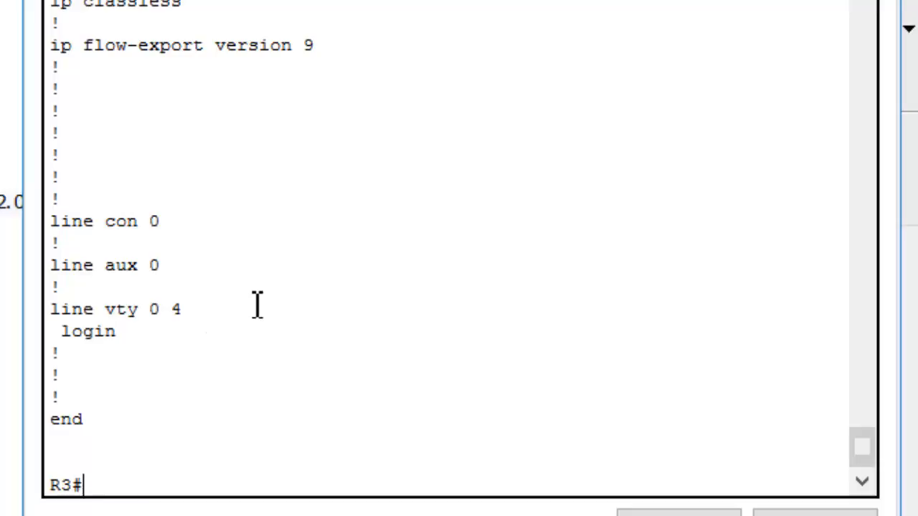
Enter global configuration mode on R3 and access console line 0 with line con 0
type("conf t")
key("Return")
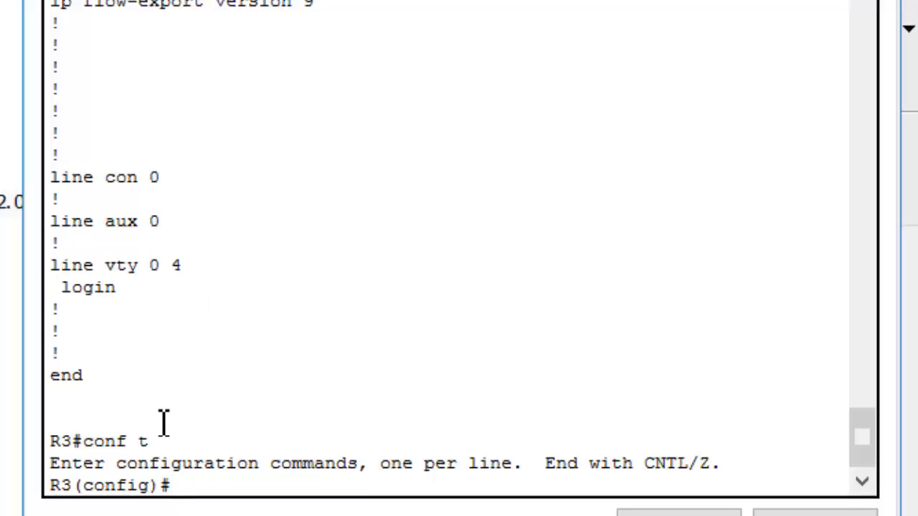
type("line con s")
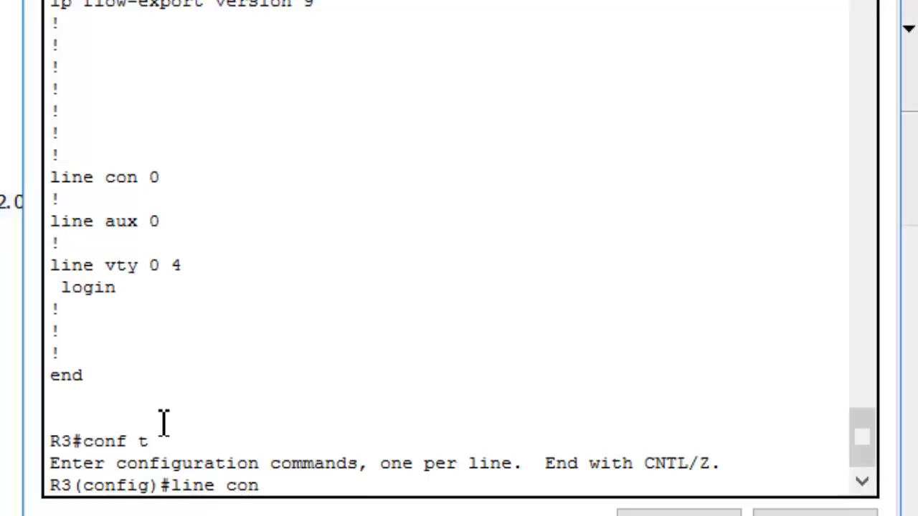
key("BackSpace")
key("BackSpace")
type("0")
key("Return")
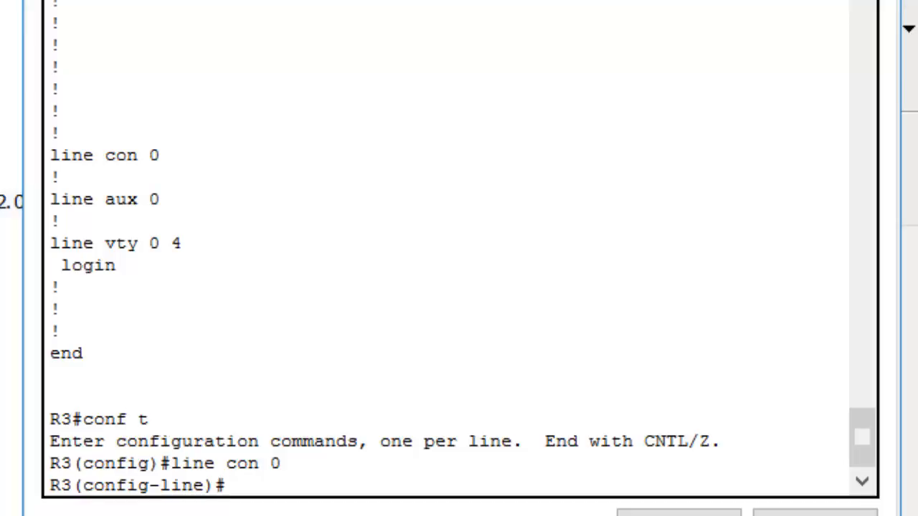
Set the console line password on R3, require it with the login command, and return to privileged EXEC mode
type("password class")
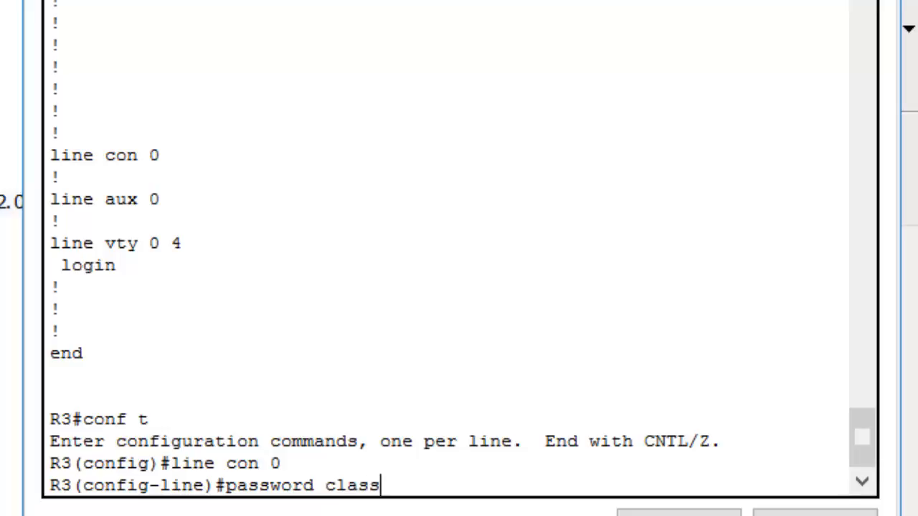
key("Return")
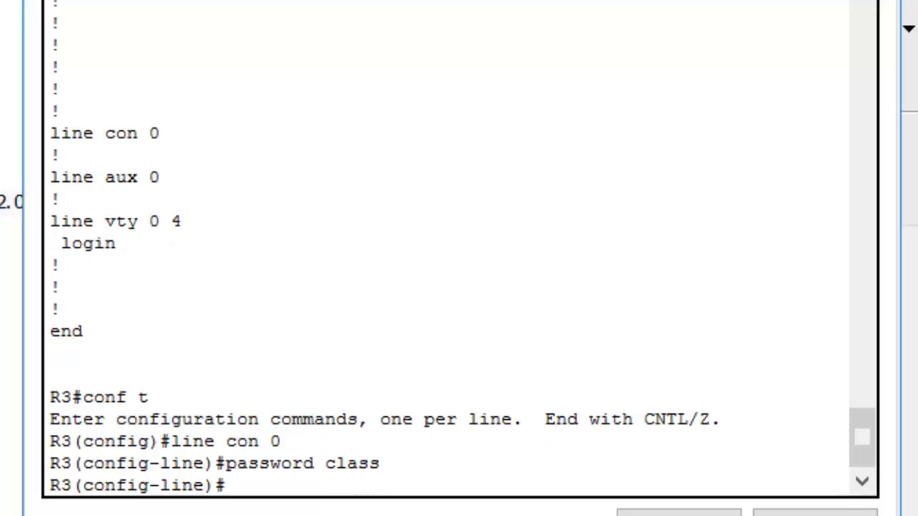
type("login")
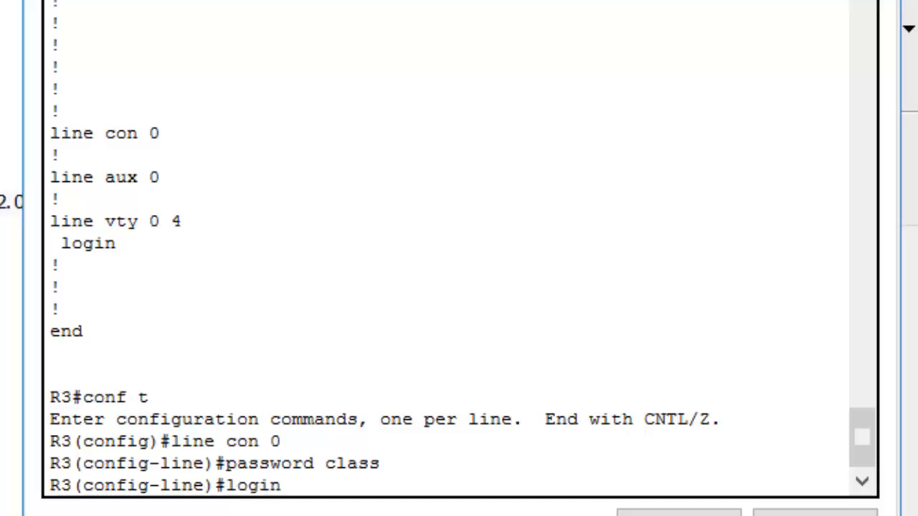
key("Return")
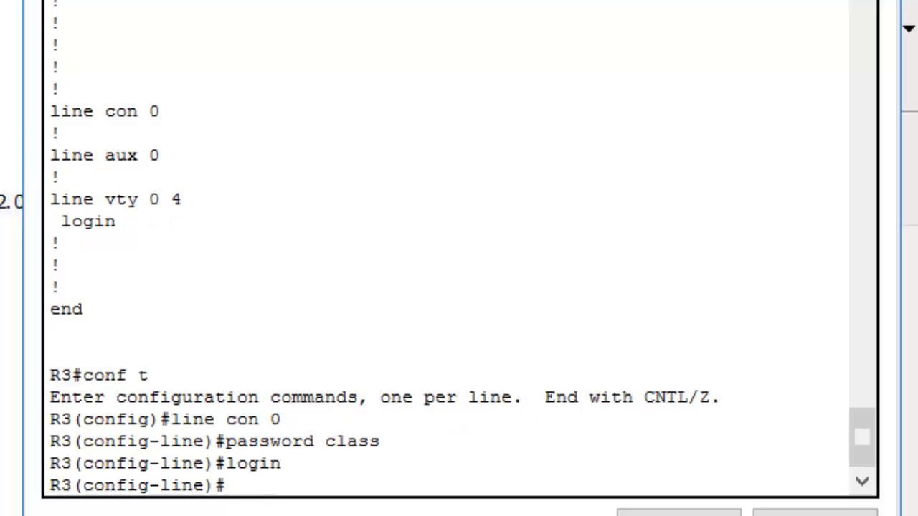
type("exit")
key("Return")
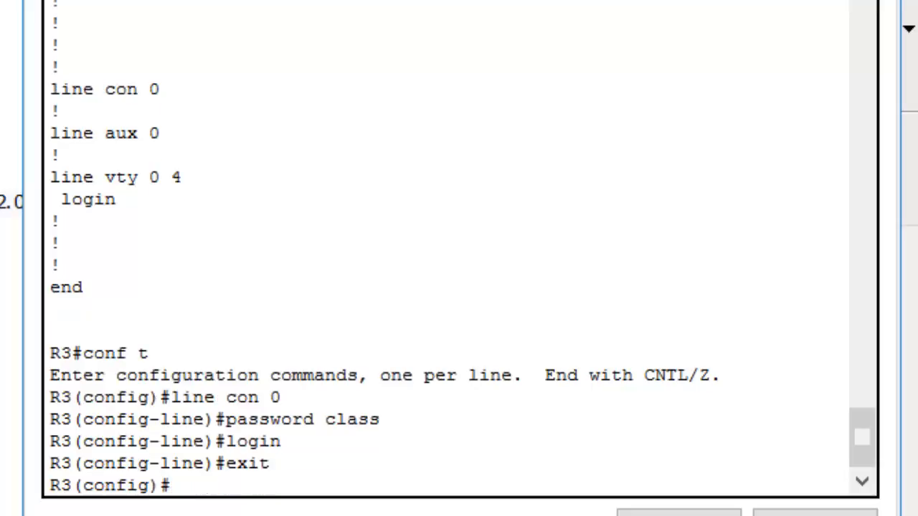
type("exit")
key("Return")
key("Return")
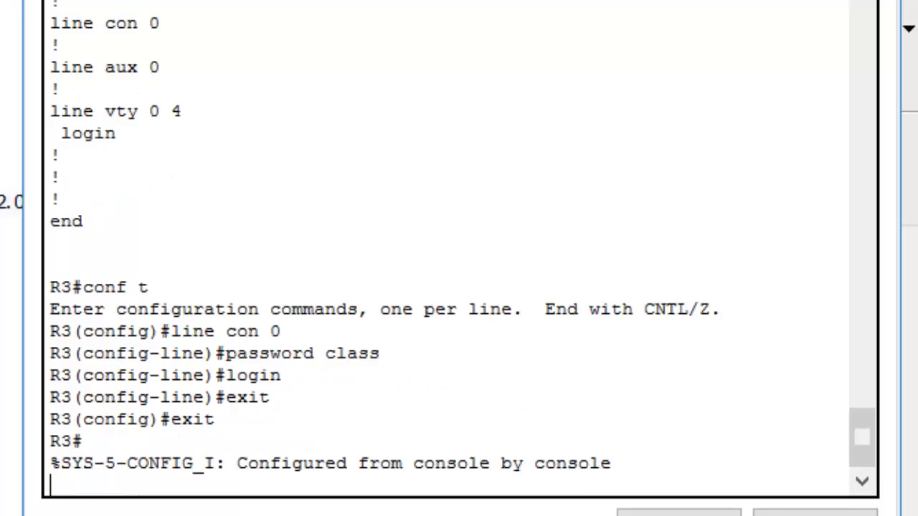
Display R3's running configuration again and page through to the end to check the line con 0 settings
type("show")
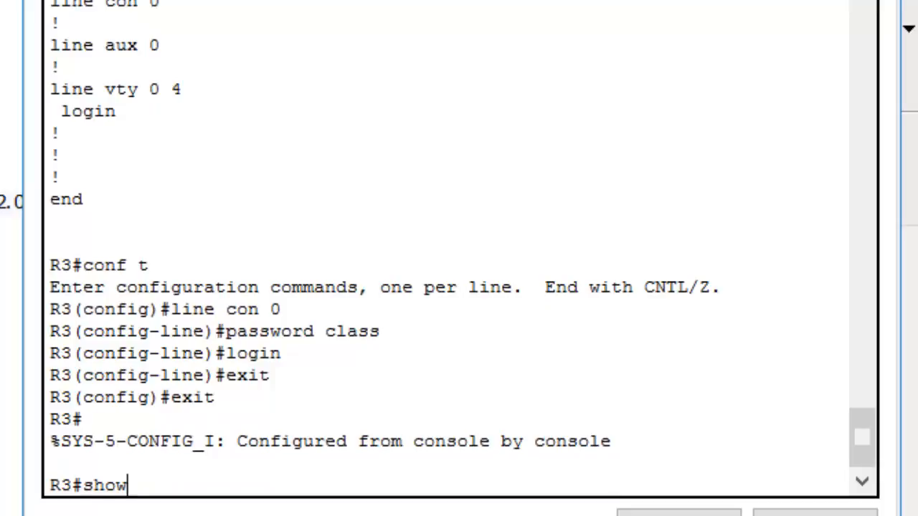
type(" runn")
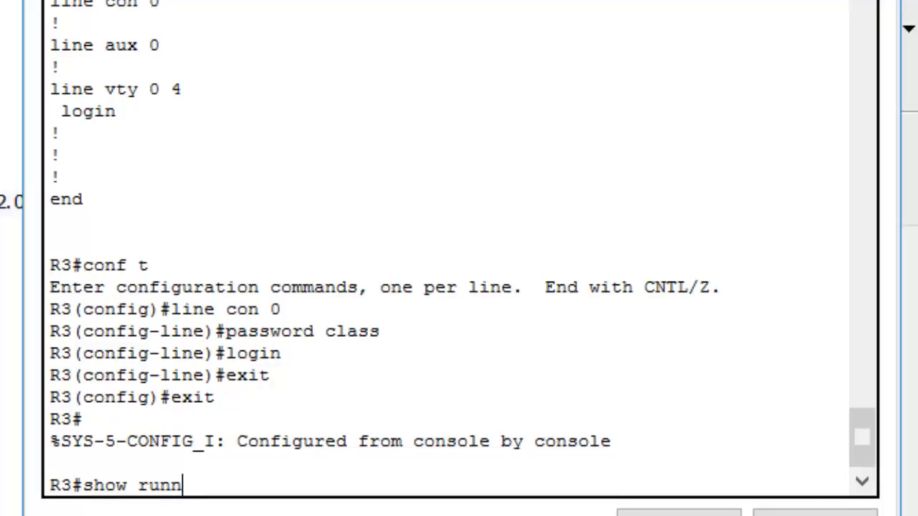
type("ing-config")
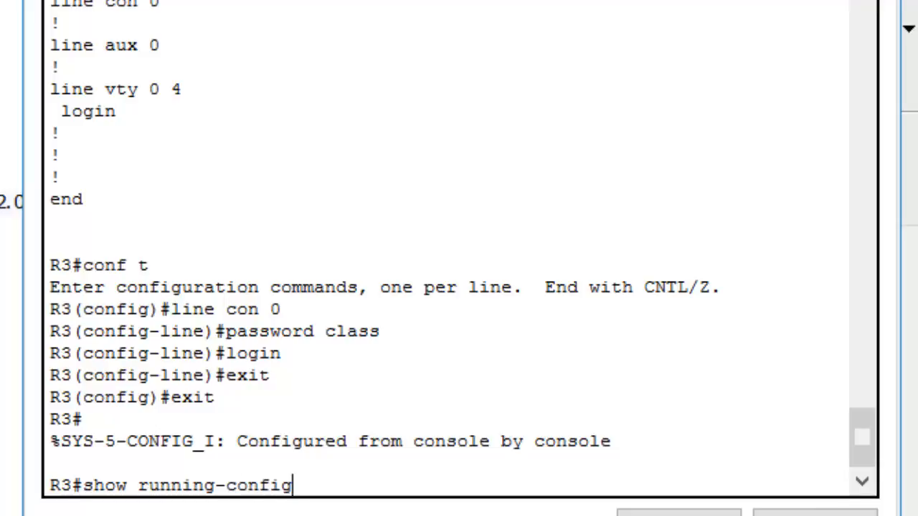
key("Return")
key("space")
key("space")
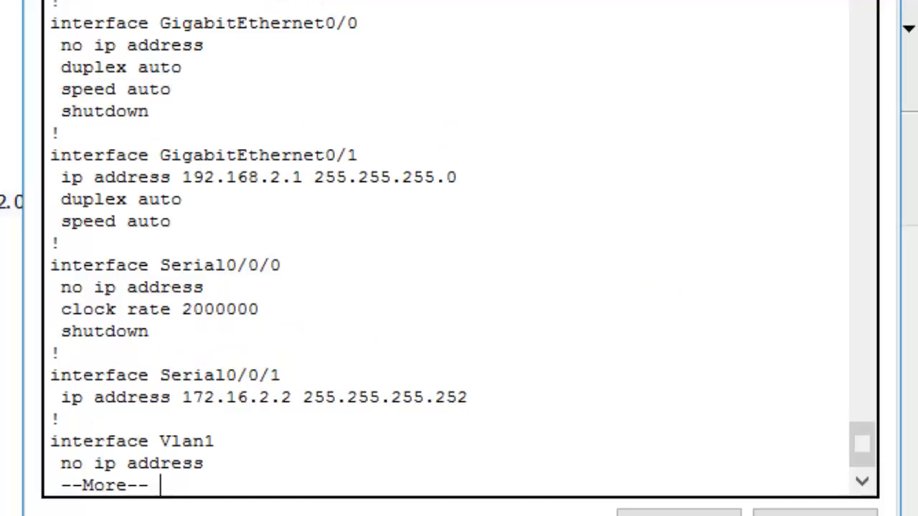
key("space")
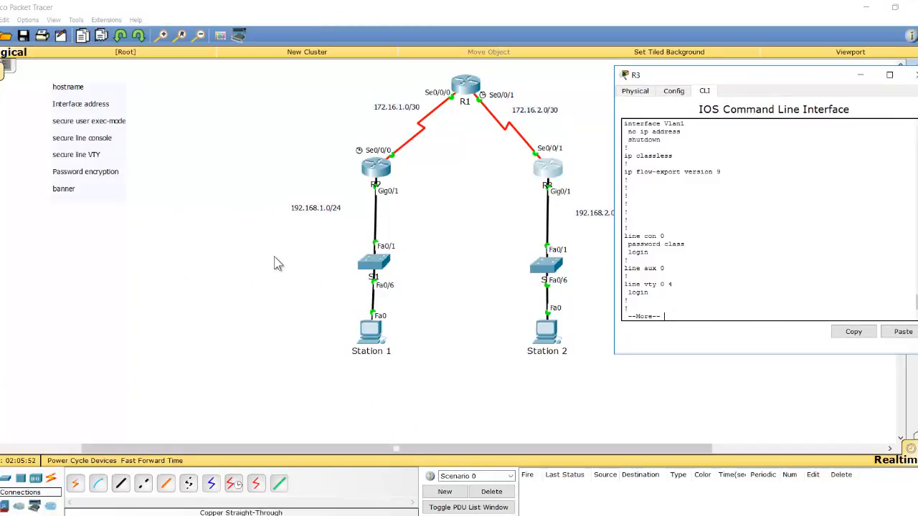
key("space")
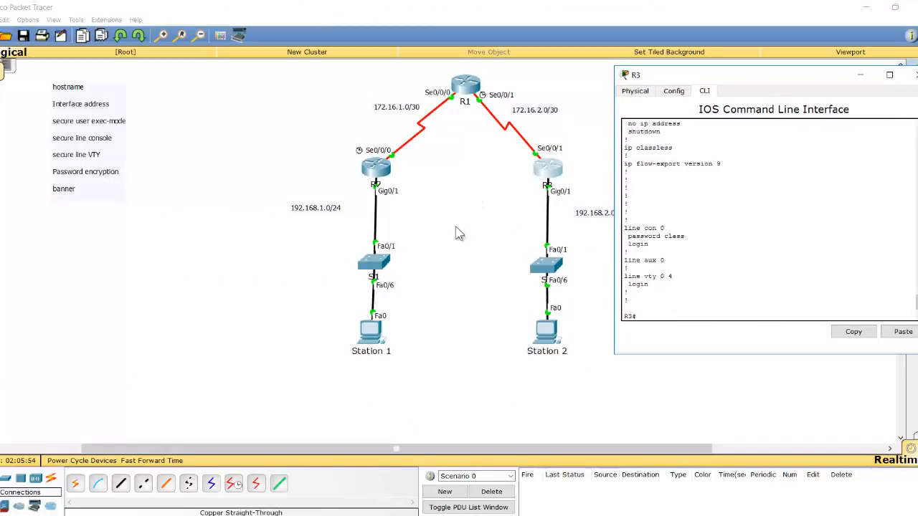
Open switch S1's command-line interface and enter privileged EXEC mode with the enable secret password
left_click(376, 267)
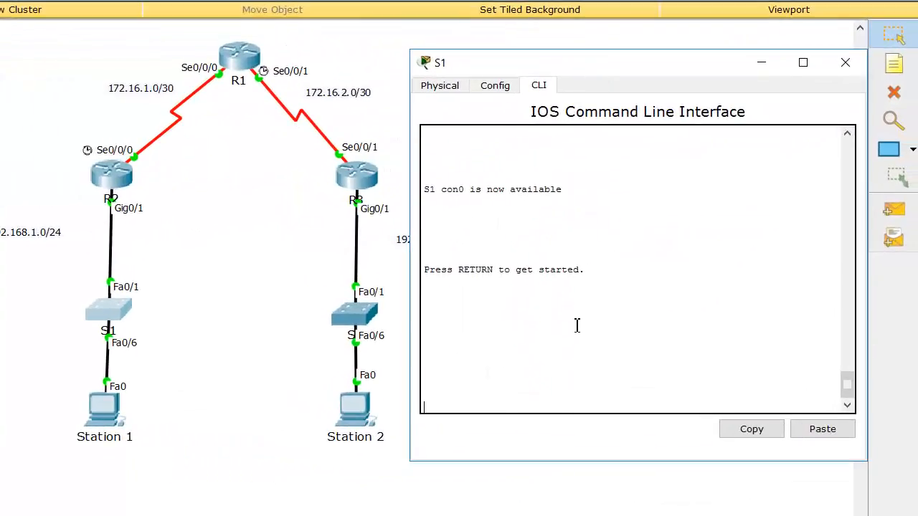
key("Return")
key("Return")
type("enable")
key("Return")
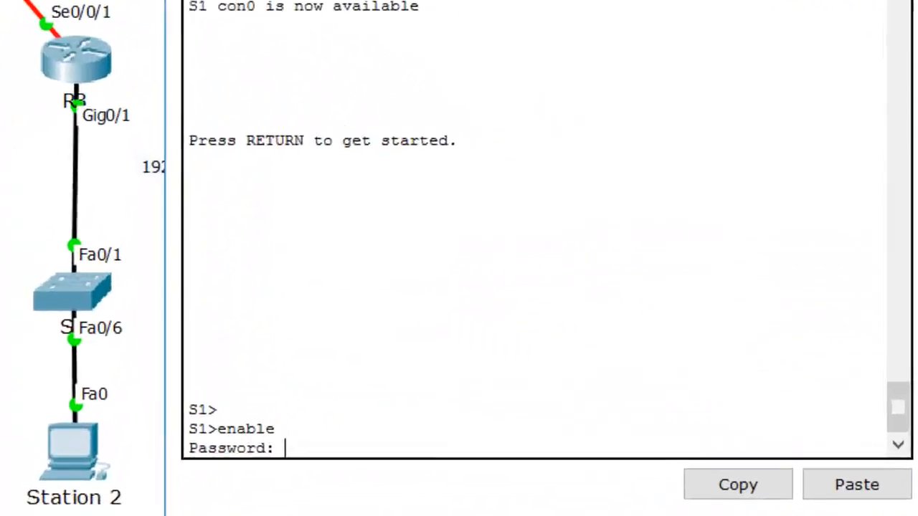
key("Return")
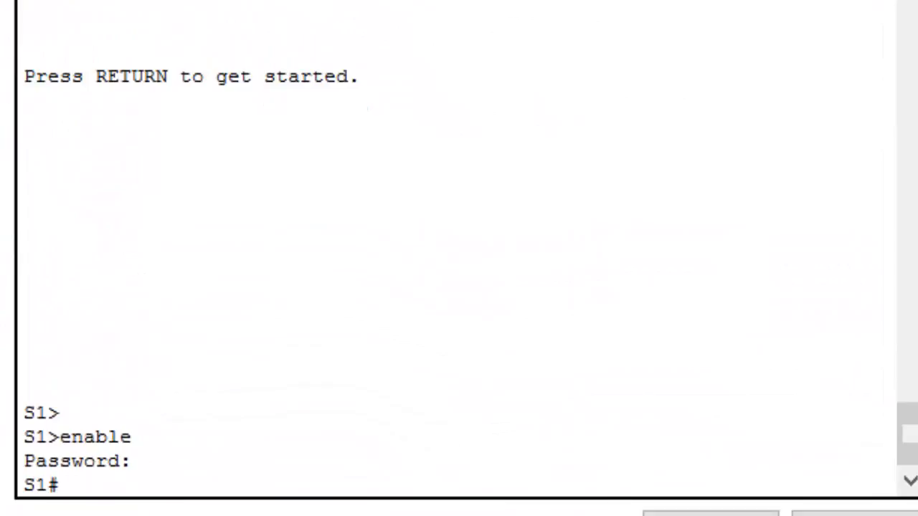
Enter global configuration mode on S1 and access console line 0 with line con 0
type("conf t")
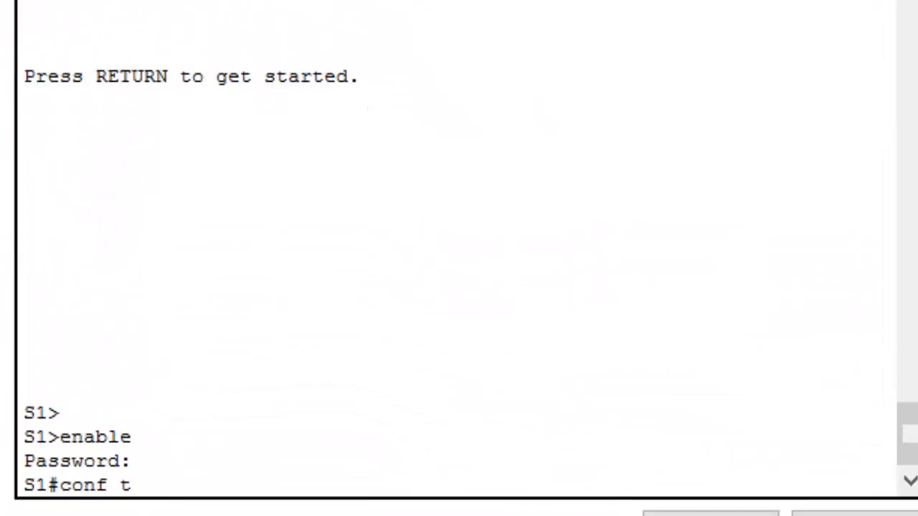
key("Return")
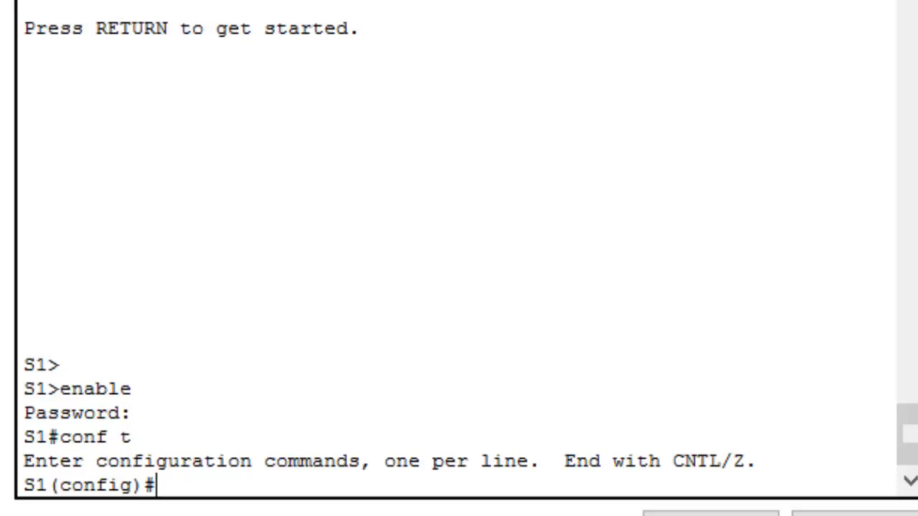
type("line con 0")
key("Return")
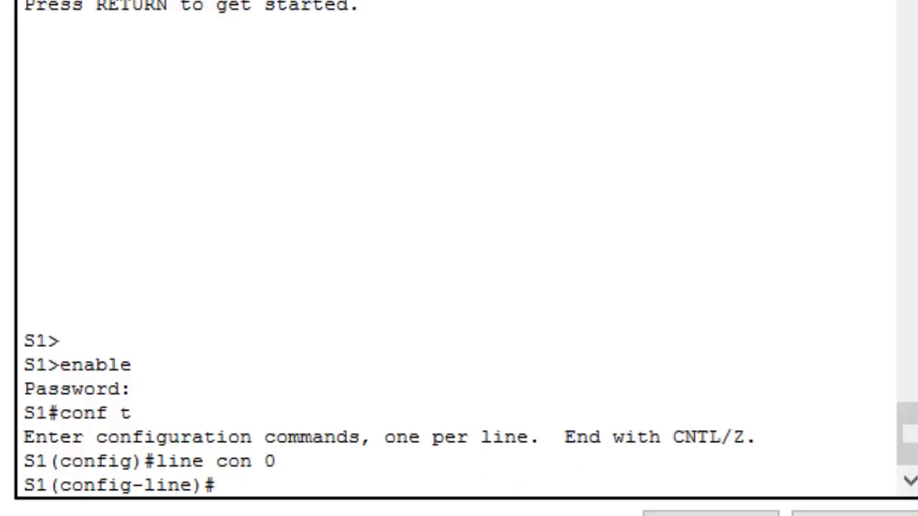
Set the console line password on S1 and require it with the login command
type("passw")
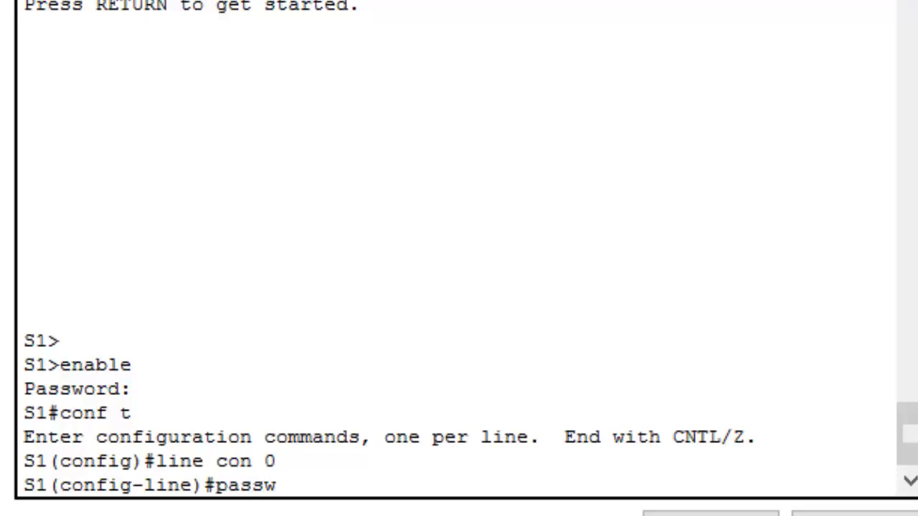
type("ord class")
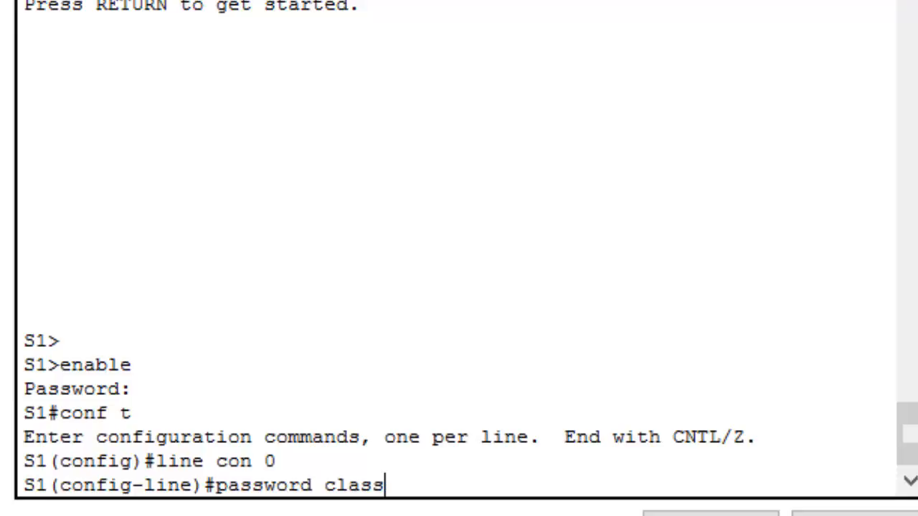
key("Return")
type("login")
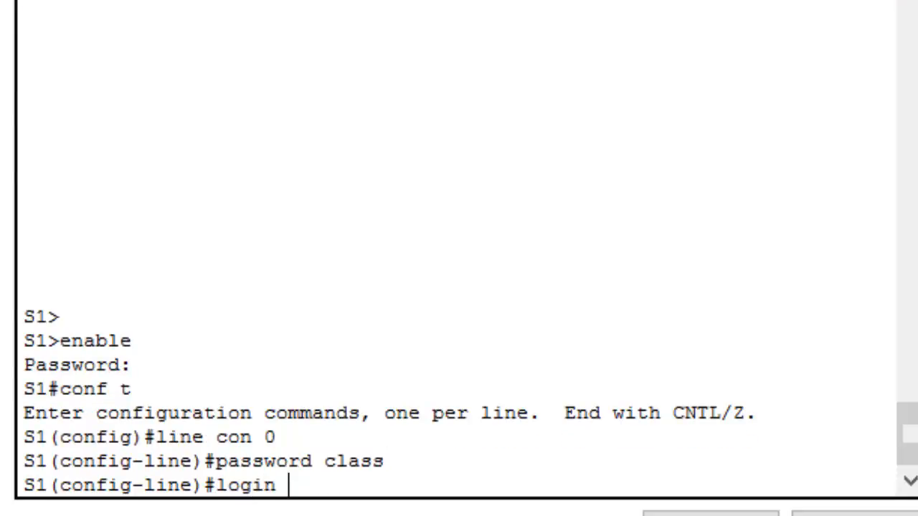
key("Return")
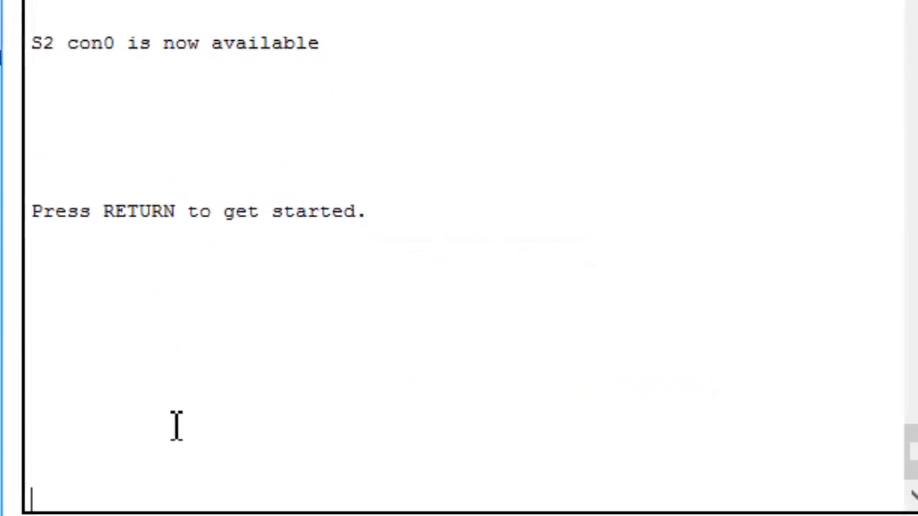
Open switch S2's command-line interface and enter privileged EXEC mode with the enable secret password
key("Return")
key("Return")
key("Return")
type("enable")
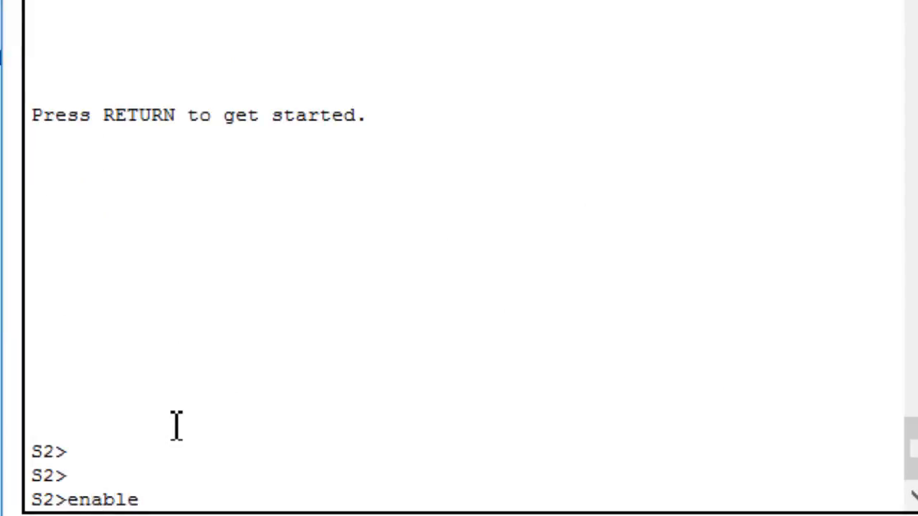
key("Return")
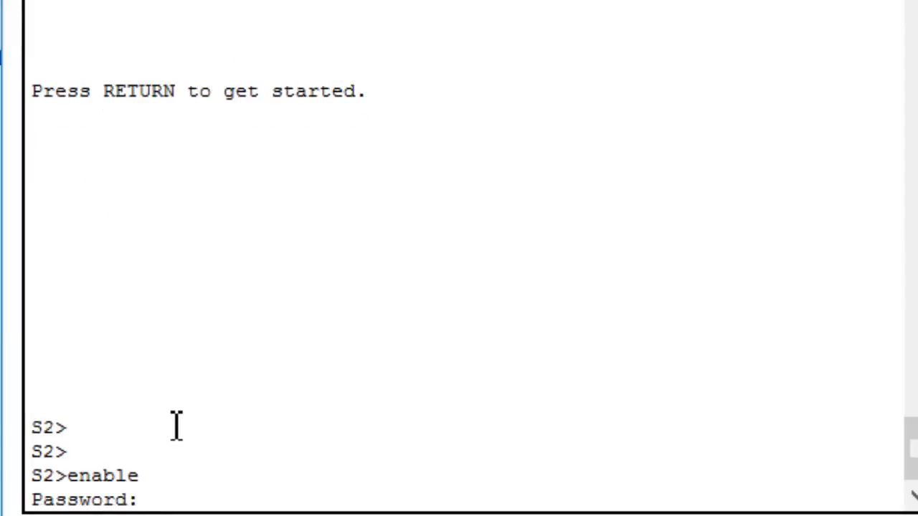
key("Return")
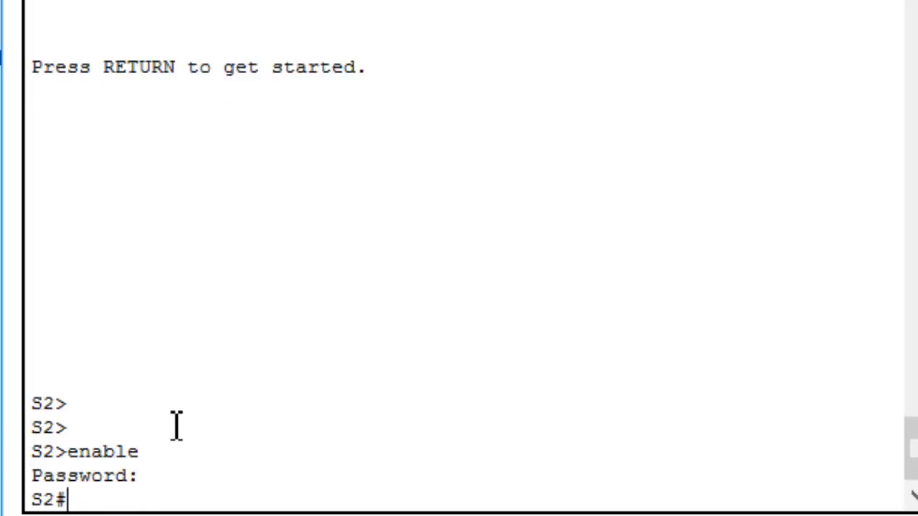
Enter global configuration mode on S2 and access console line 0 with line con 0
type("conf t")
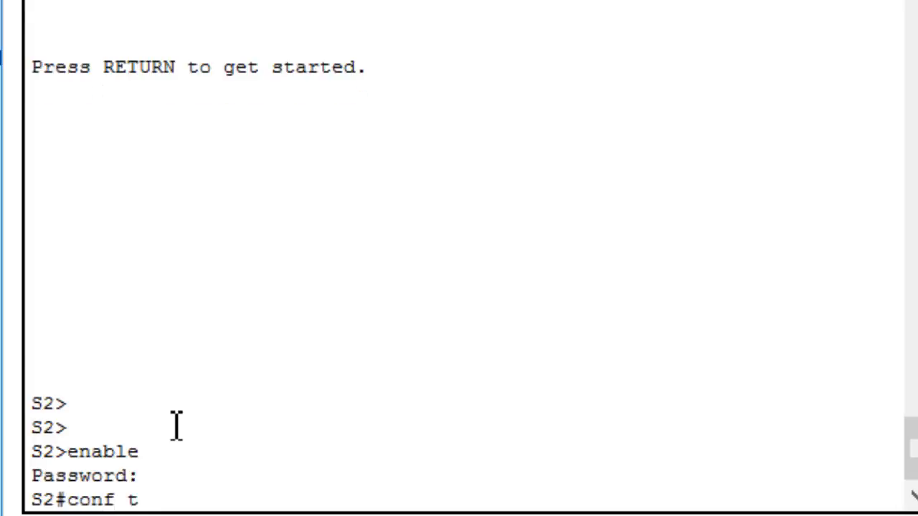
key("Return")
type("line con")
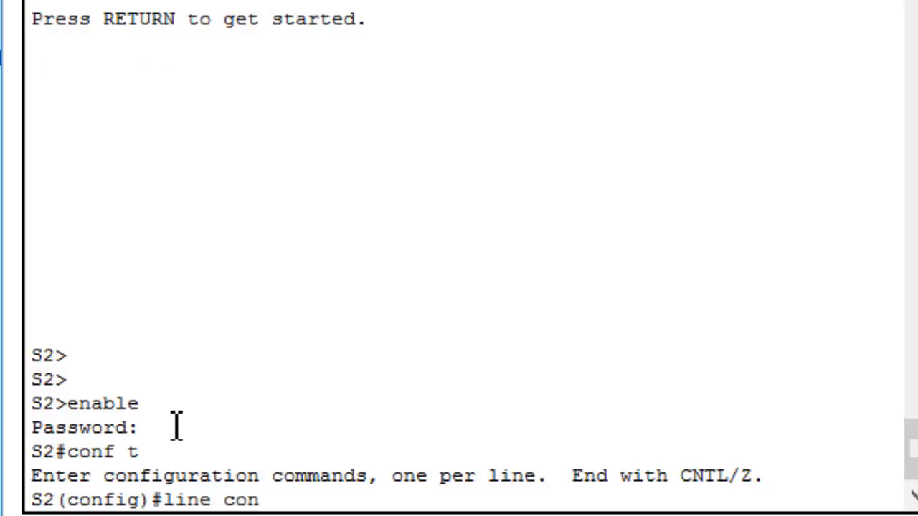
type(" 0")
key("Return")
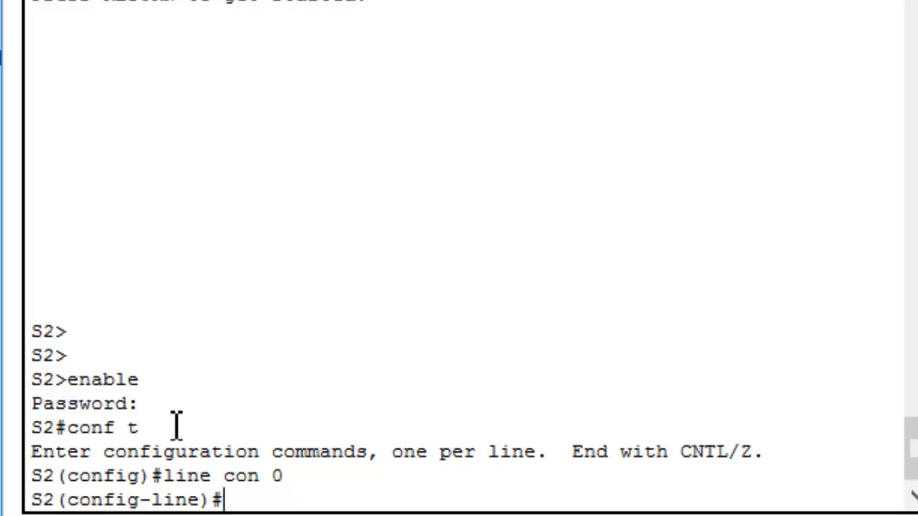
Set the console line password on S2, require it with the login command, and exit line configuration
type("pass")
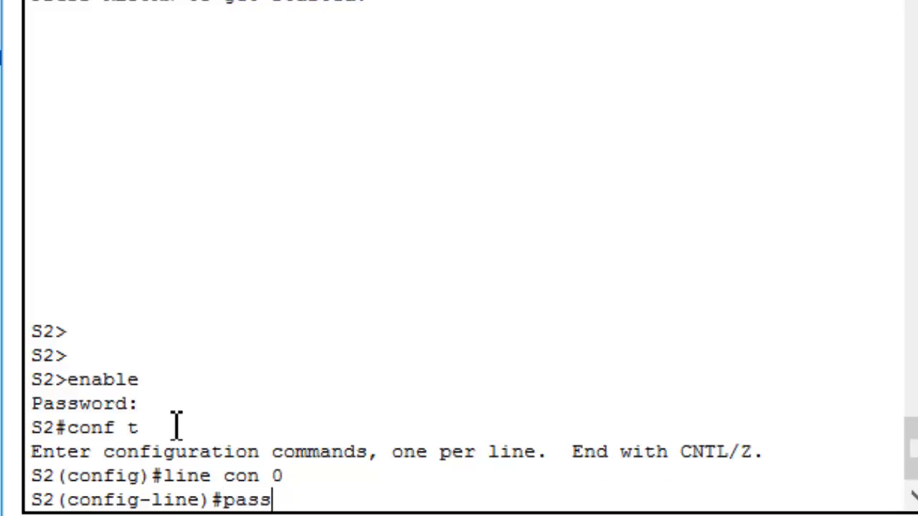
type("word class")
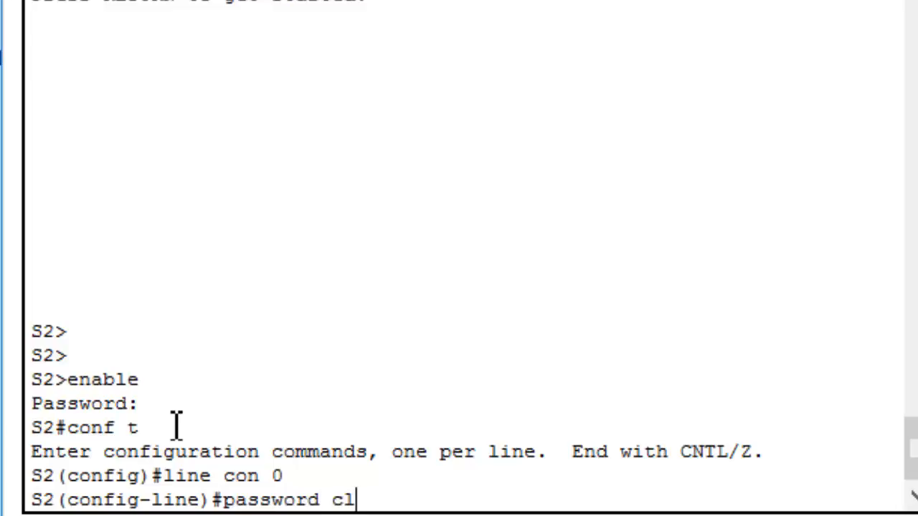
key("Return")
type("login")
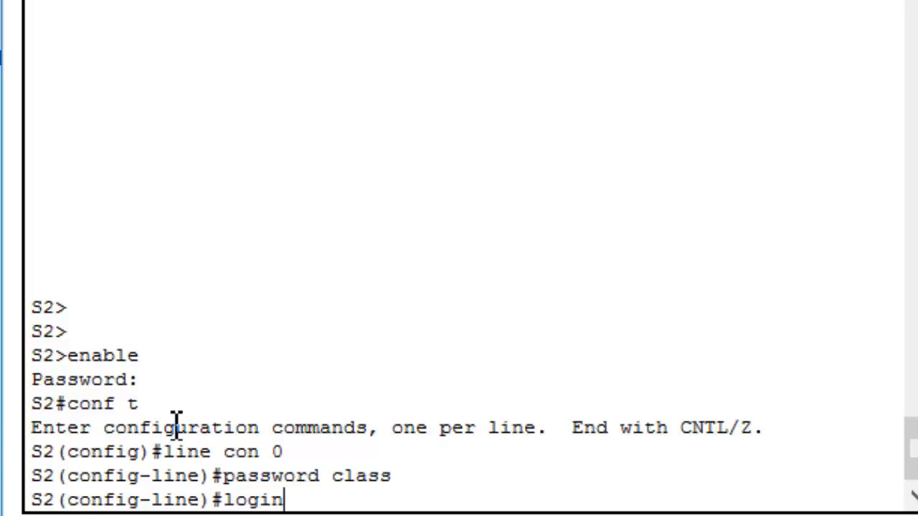
key("Return")
type("er")
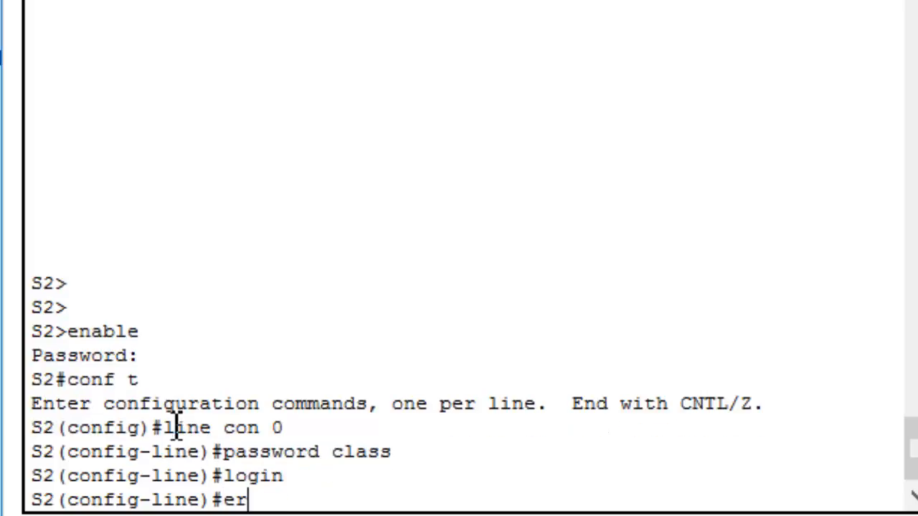
key("BackSpace")
type("it")
key("BackSpace")
key("BackSpace")
type("xit")
key("Return")
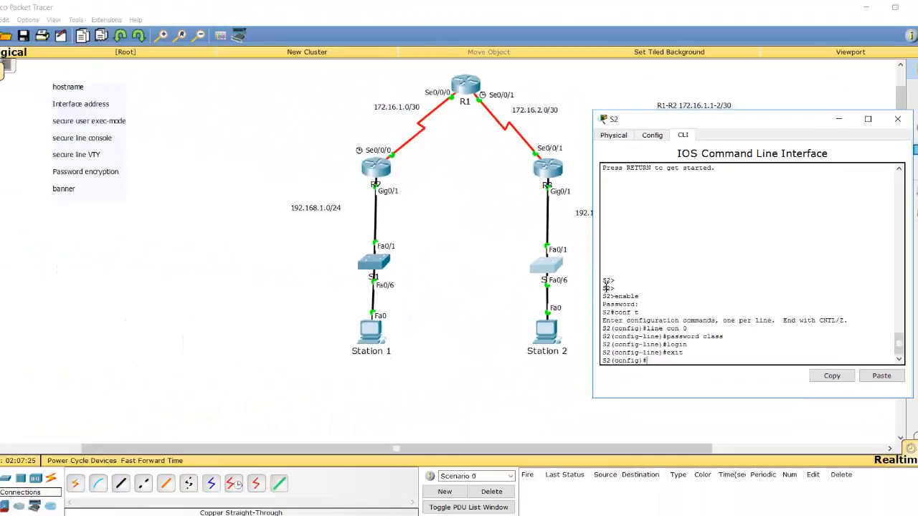
Open router R1's command-line interface, exit its console line mode and access the virtual terminal lines with line vty 0 4
left_click(161, 238)
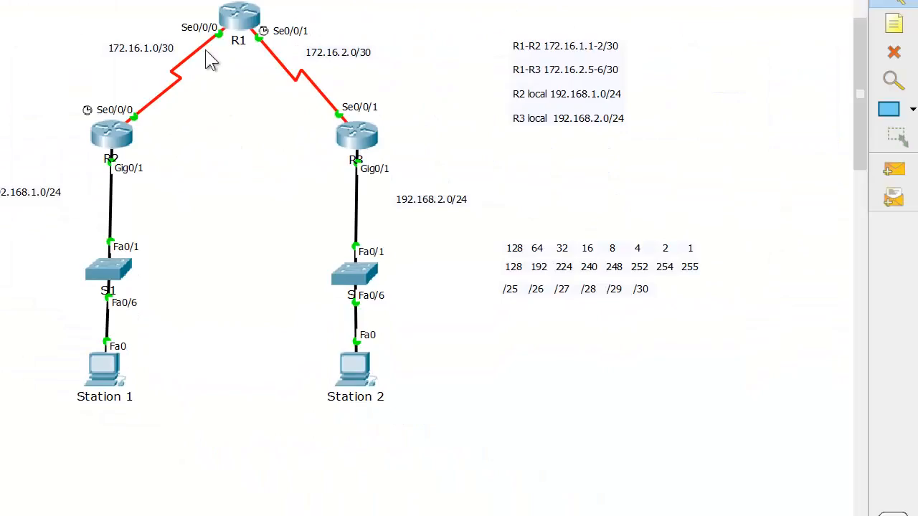
left_click(238, 17)
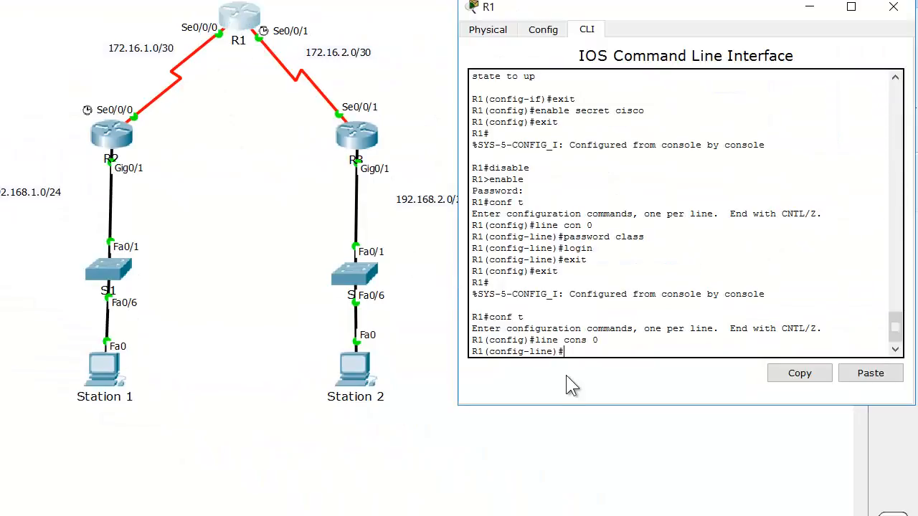
type("exit")
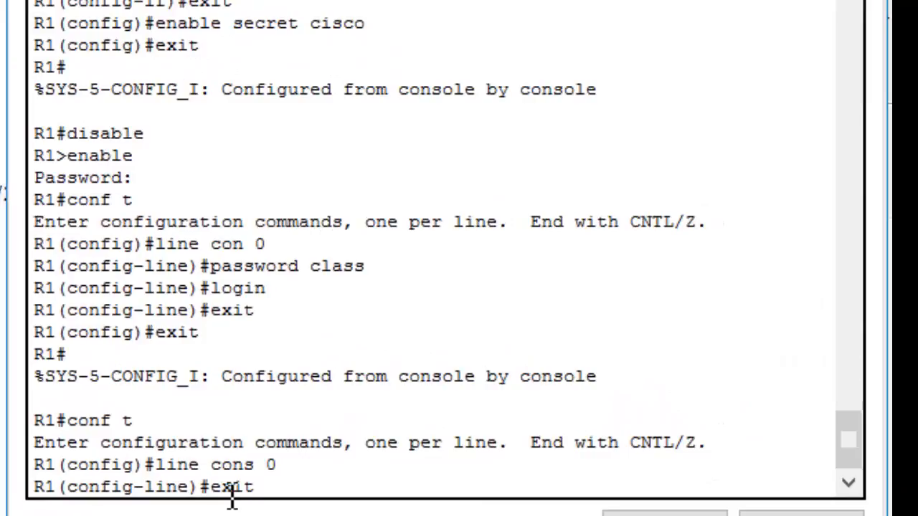
key("Return")
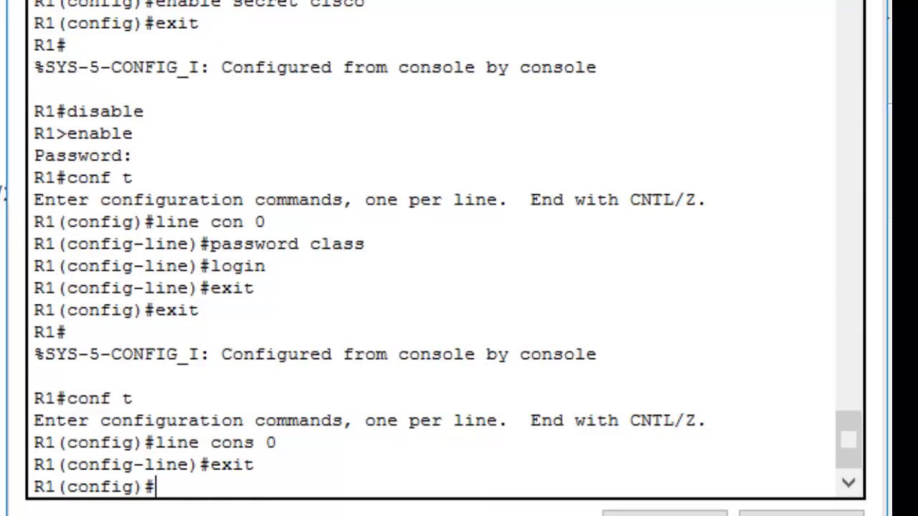
type("line ")
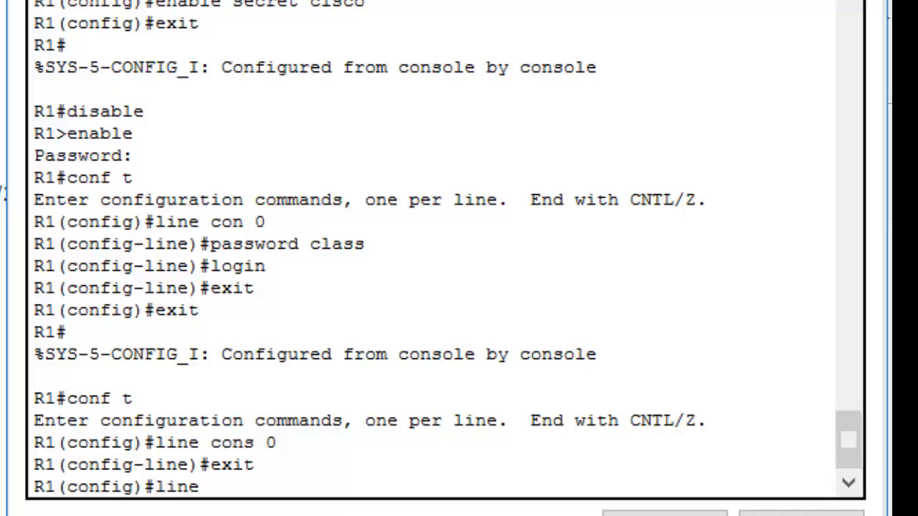
type("vt")
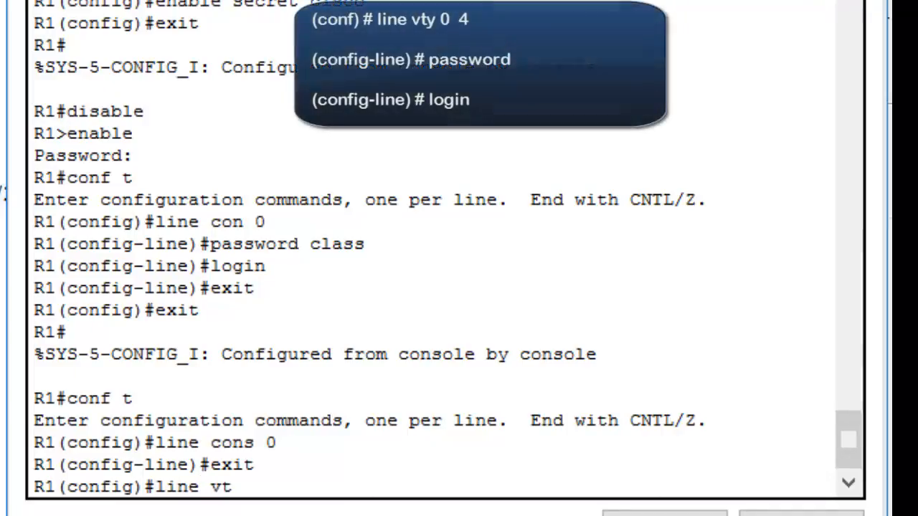
type("y 0 4")
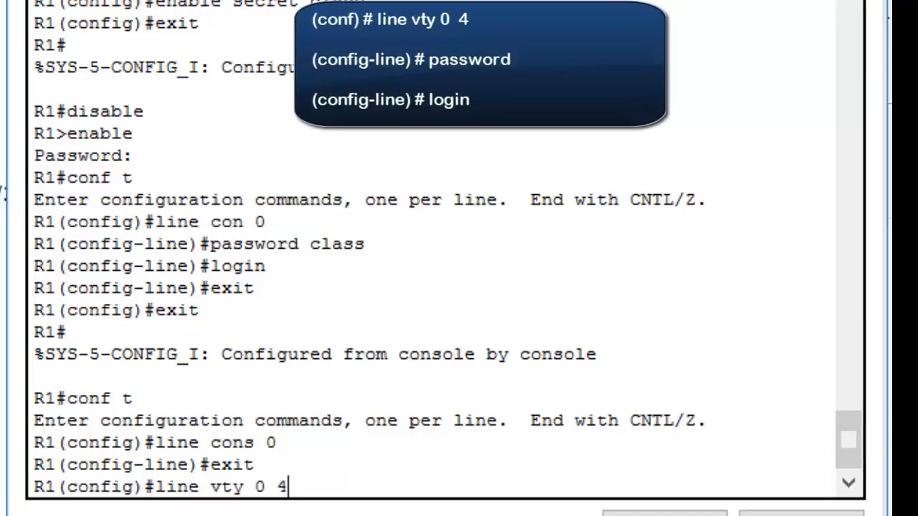
key("Return")
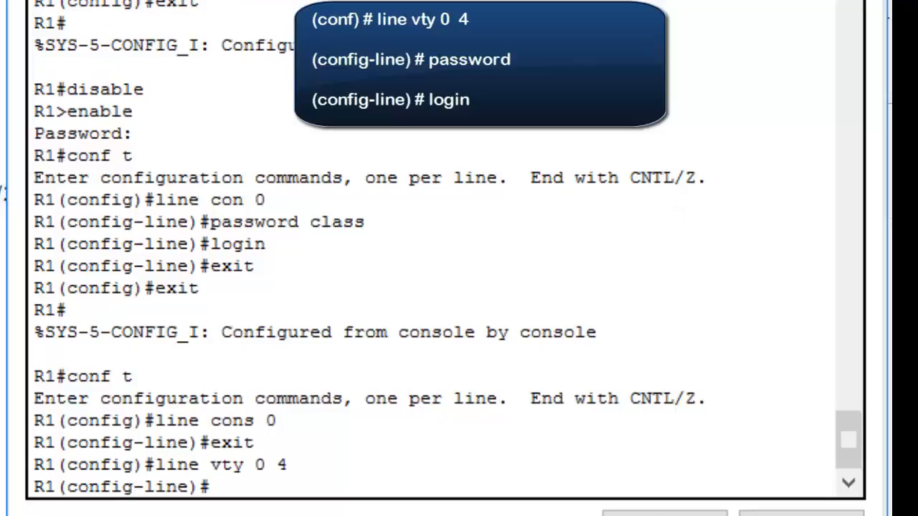
Set the vty line password on R1, require it with the login command, and exit line configuration
type("p")
key("BackSpace")
type("passw")
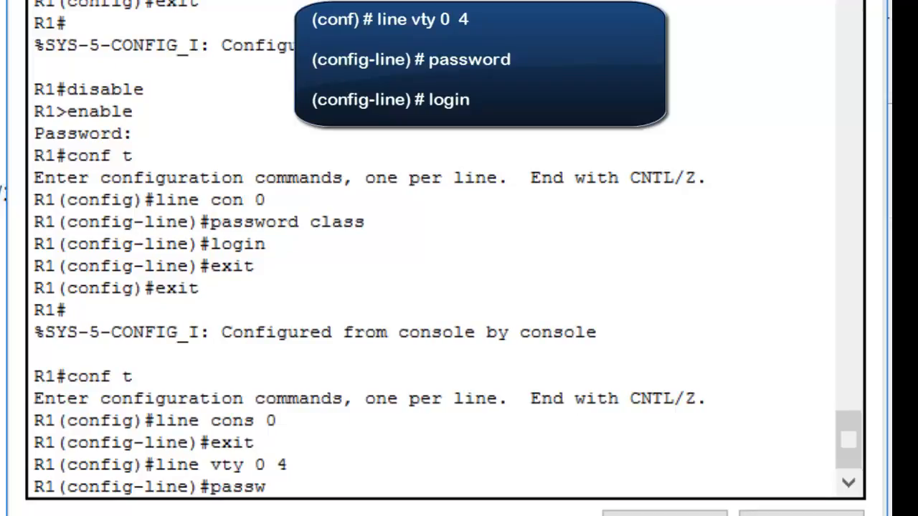
type("ord class")
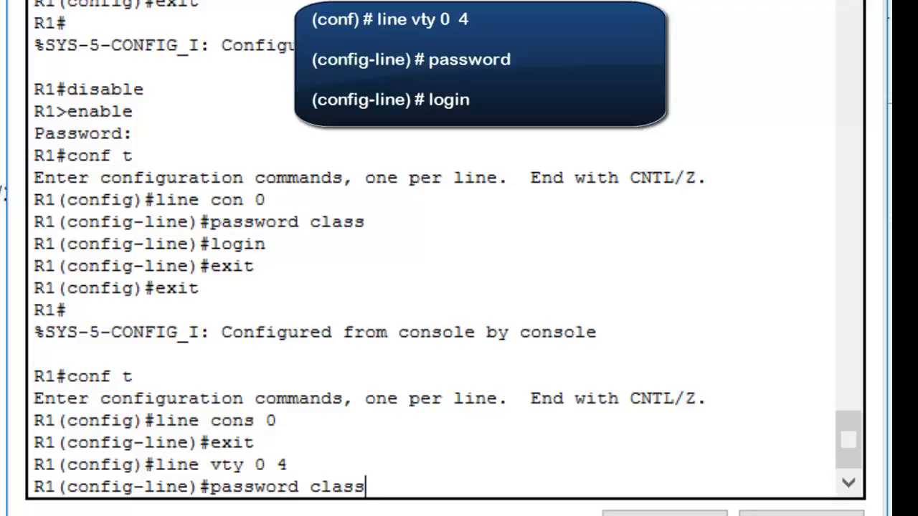
key("Return")
type("login")
key("Return")
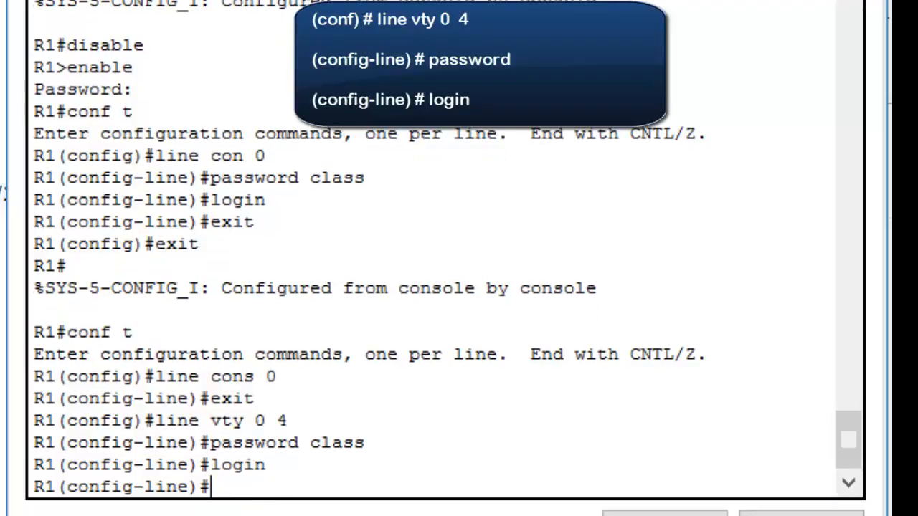
type("exit")
key("Return")
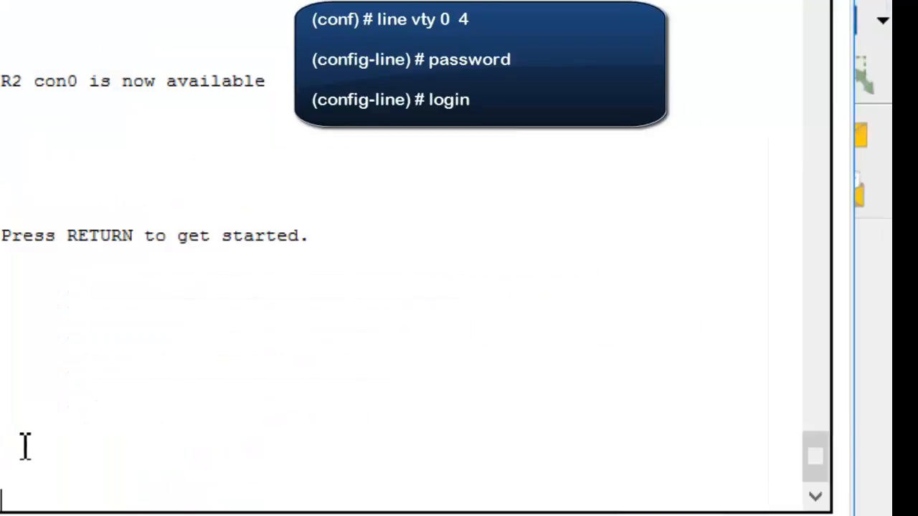
Start a console session on router R2 and enter privileged EXEC mode with the enable secret password
key("Return")
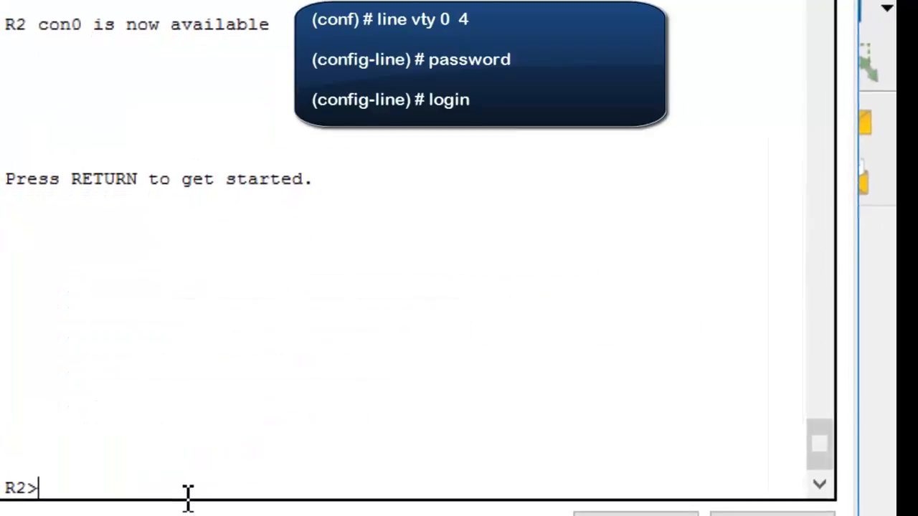
type("enable")
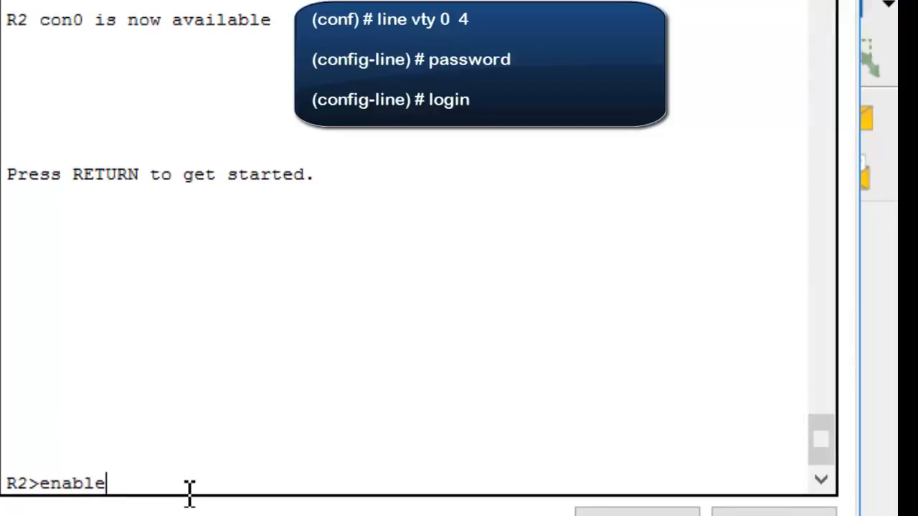
key("Return")
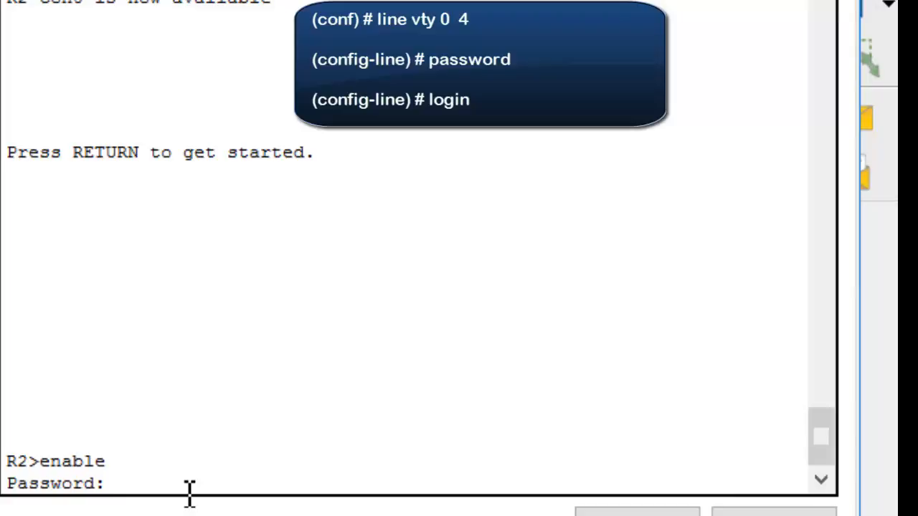
key("Return")
Enter global configuration mode on R2 and access the virtual terminal lines with line vty 0 4
type("conf t")
key("Return")
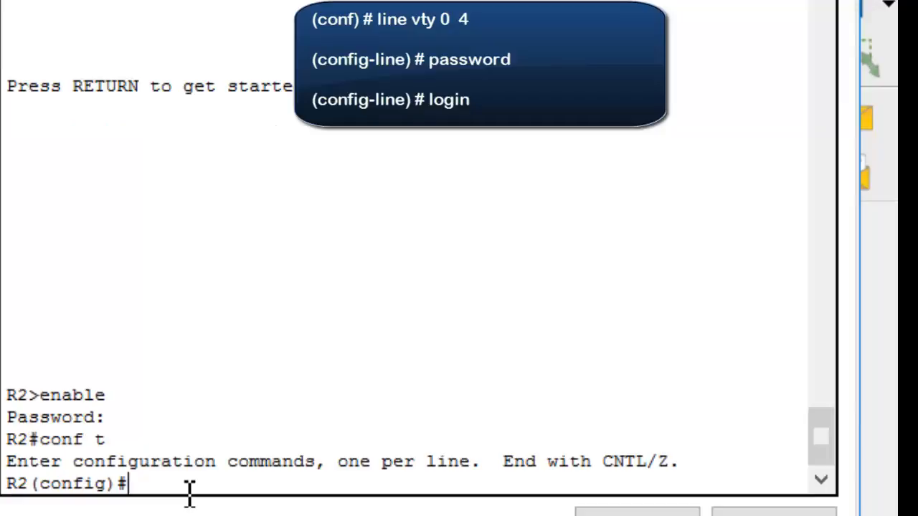
type("line vty 0")
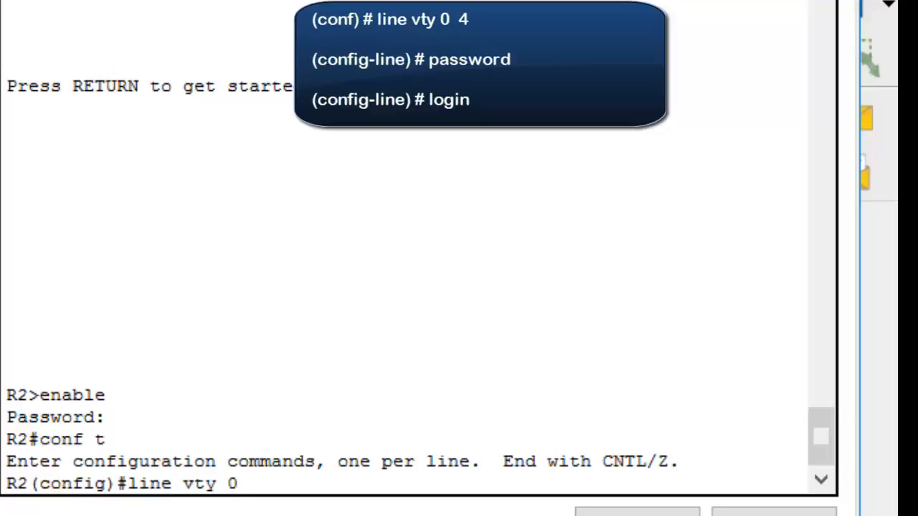
type(" 4")
key("Return")
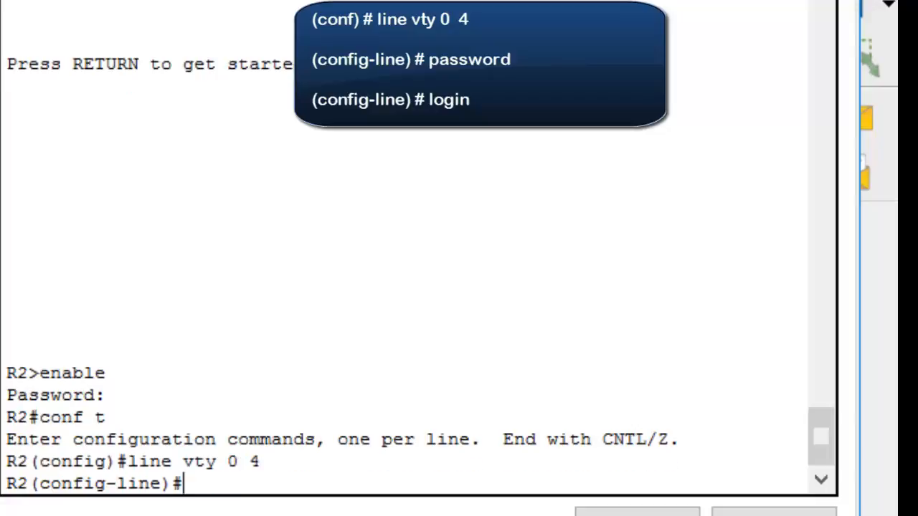
Set the vty line password on R2 and require it with the login command
type("passwo")
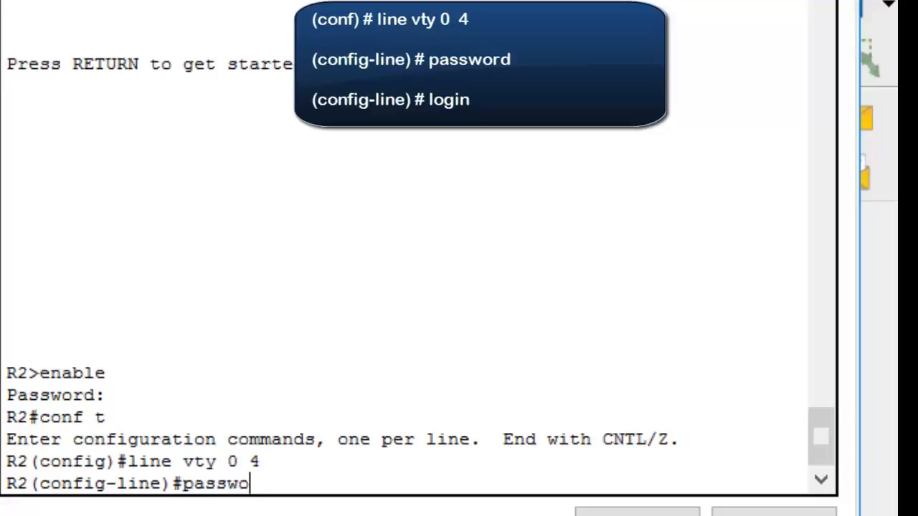
type("rd class")
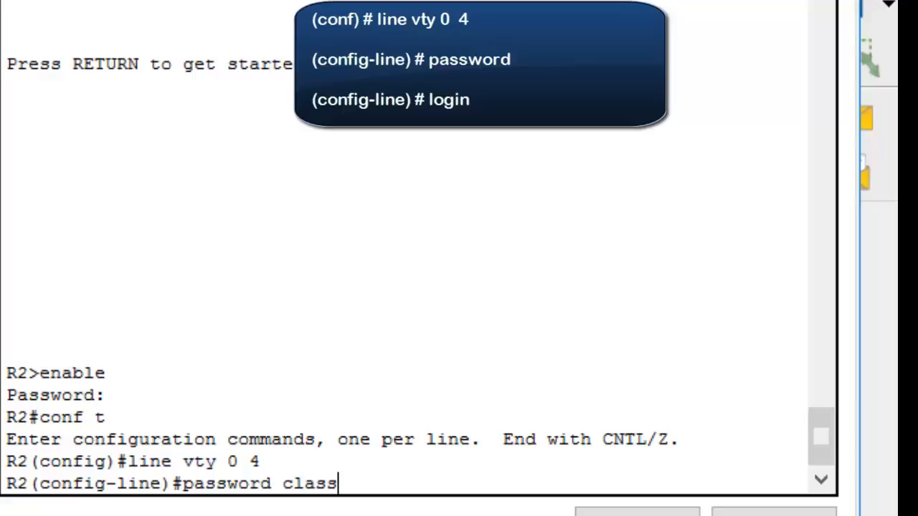
key("Return")
type("lof")
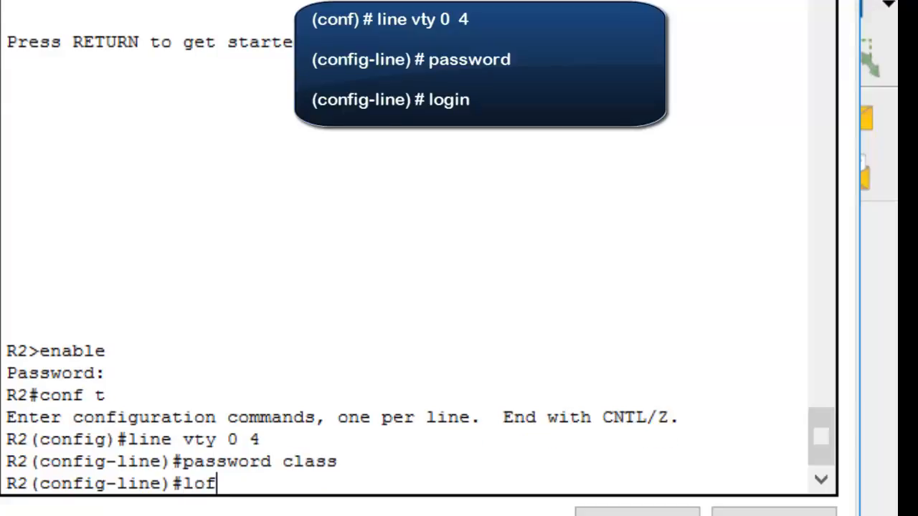
key("BackSpace")
type("gin")
key("Return")
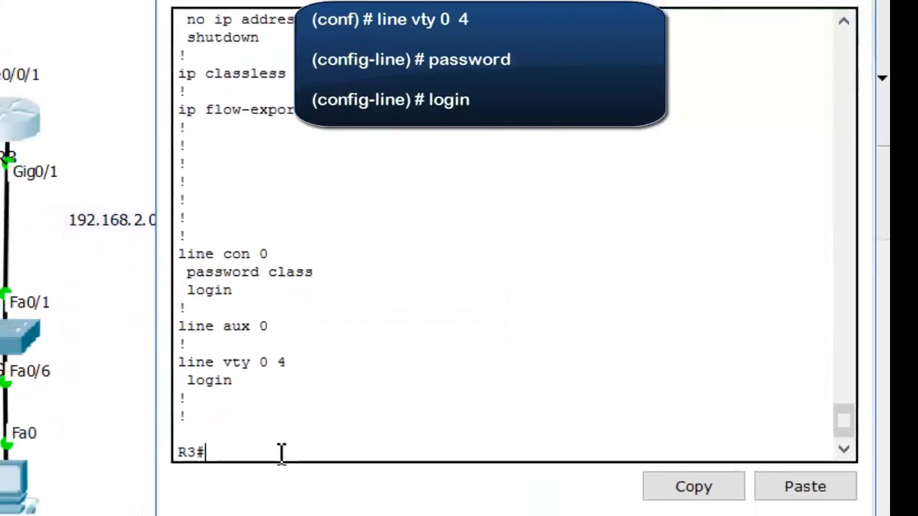
Enter global configuration mode on R3 and access the virtual terminal lines with line vty 0 4
type("conf")
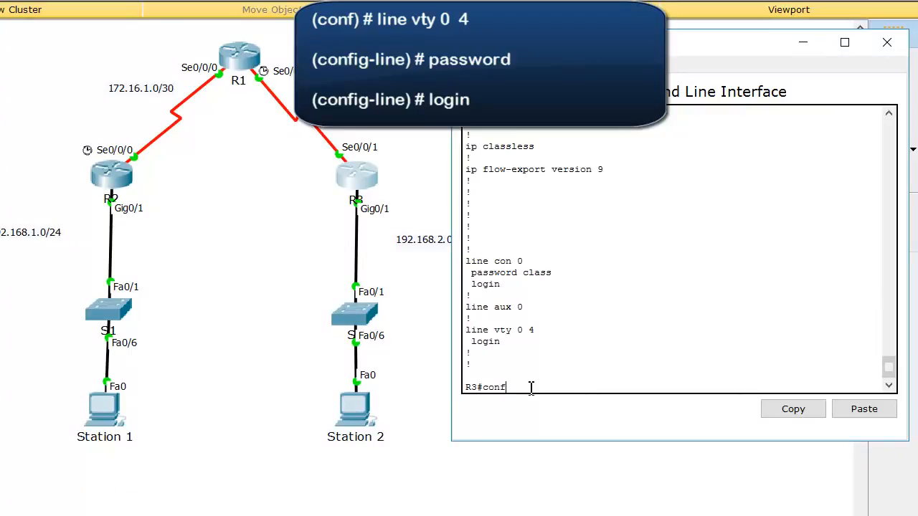
type(" t")
key("Return")
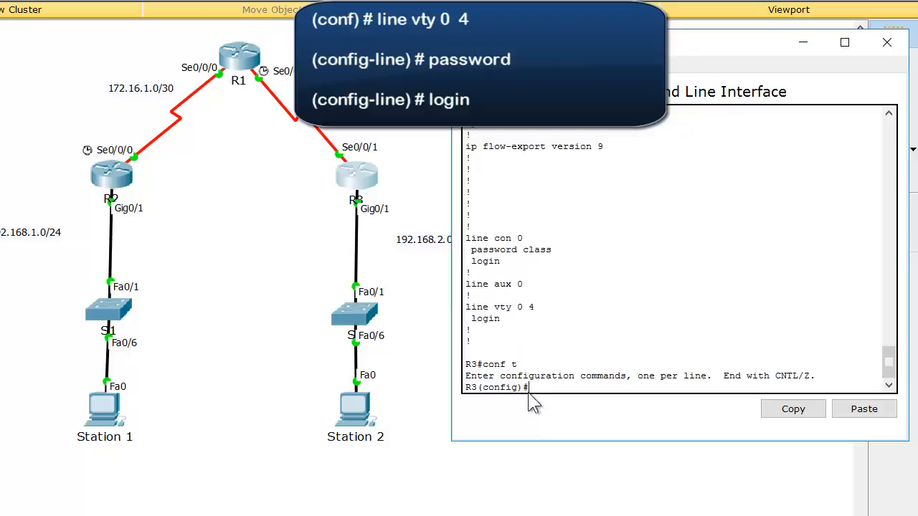
type("line vty")
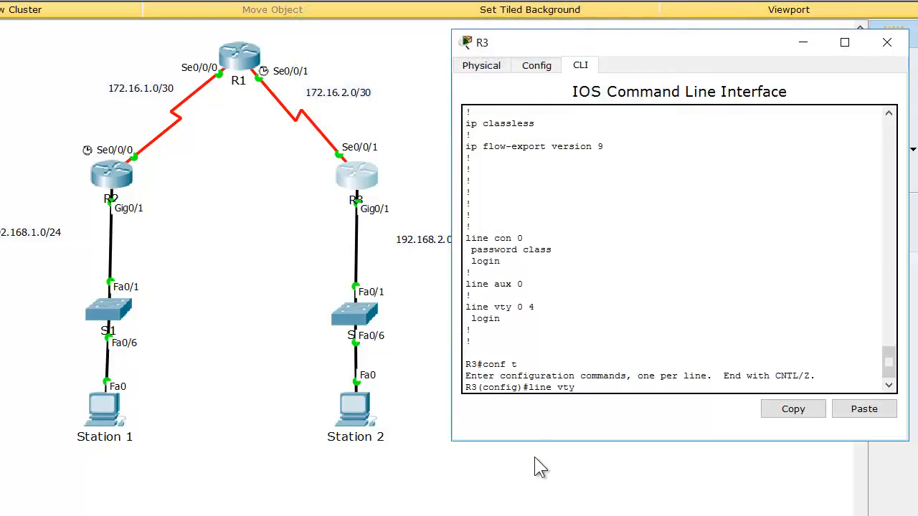
type(" 0 4")
key("Return")
Set the vty line password on R3 and require it with the login command
type("password")
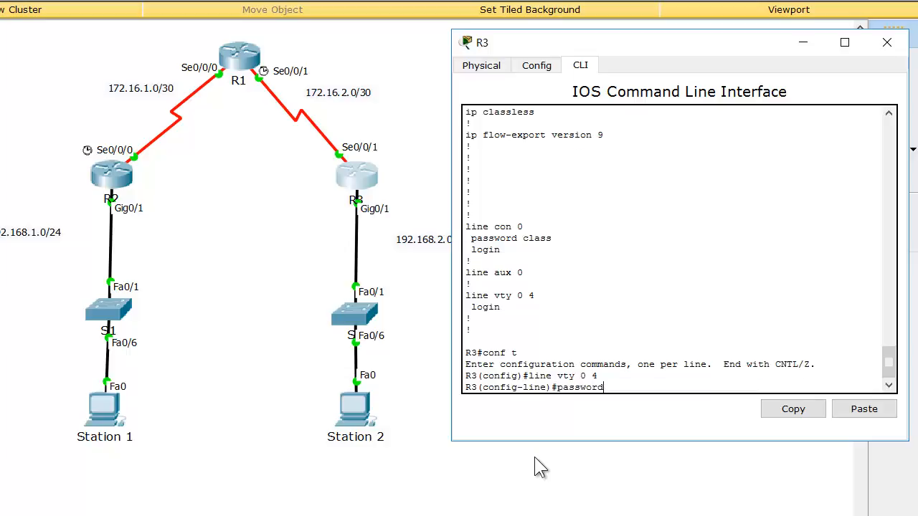
type(" class")
key("Return")
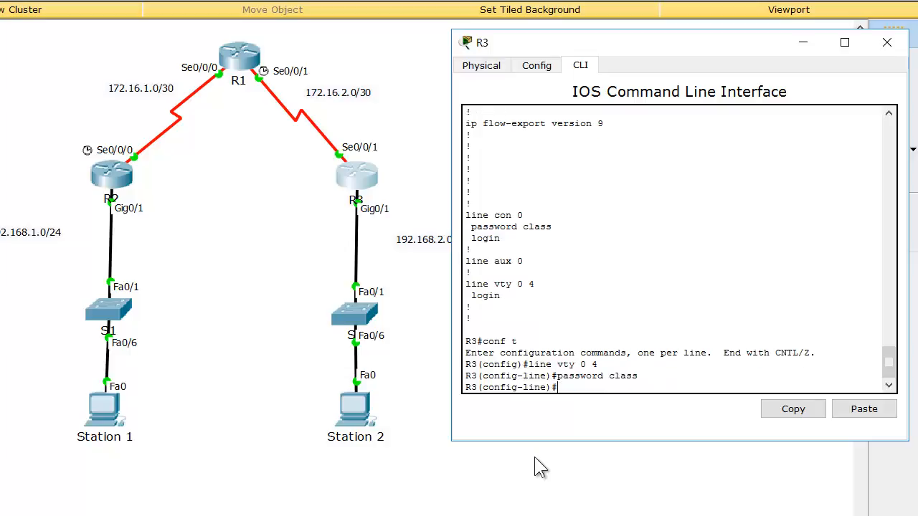
type("login")
key("Return")
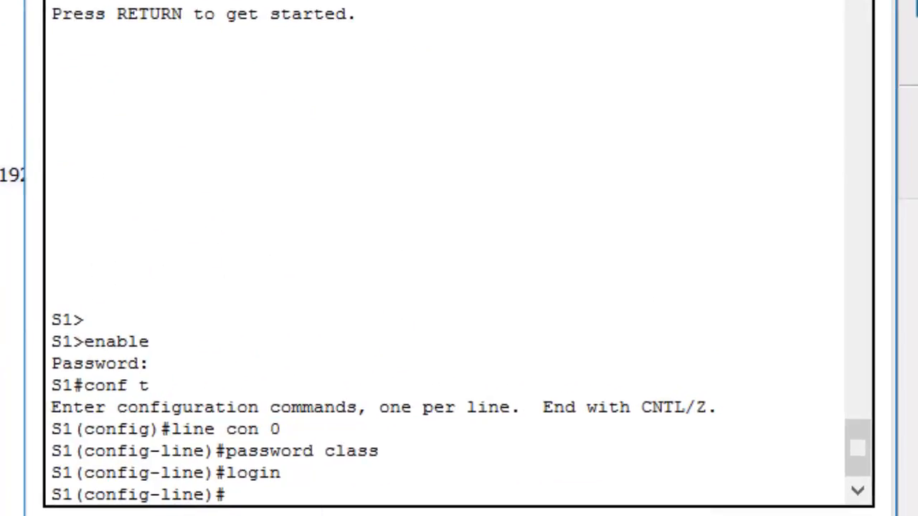
Exit console line configuration on switch S1 and access its virtual terminal lines with line vty 0 15
type("exit")
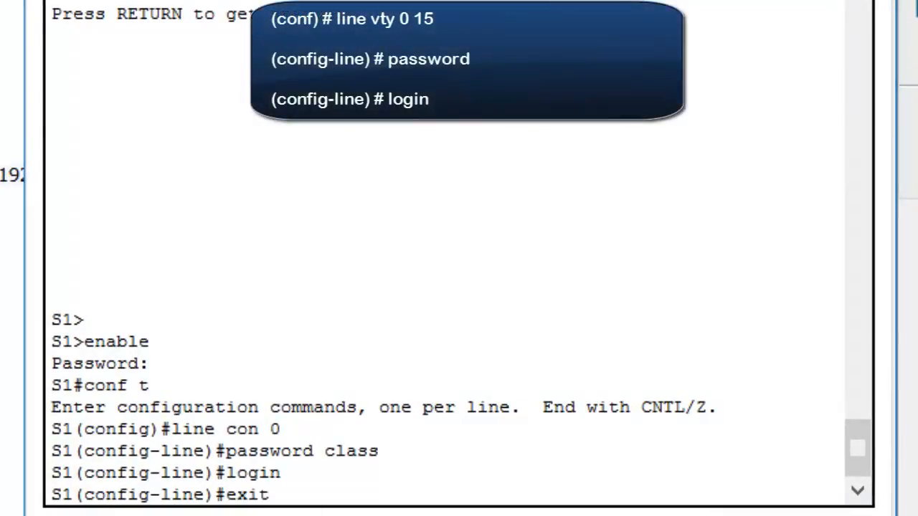
key("Return")
type("line vty")
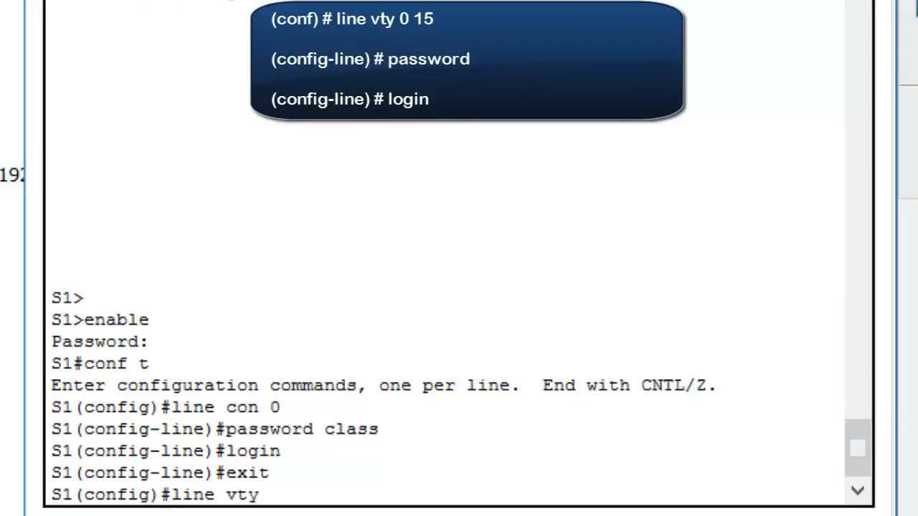
type(" 0 1")
type("5")
key("Return")
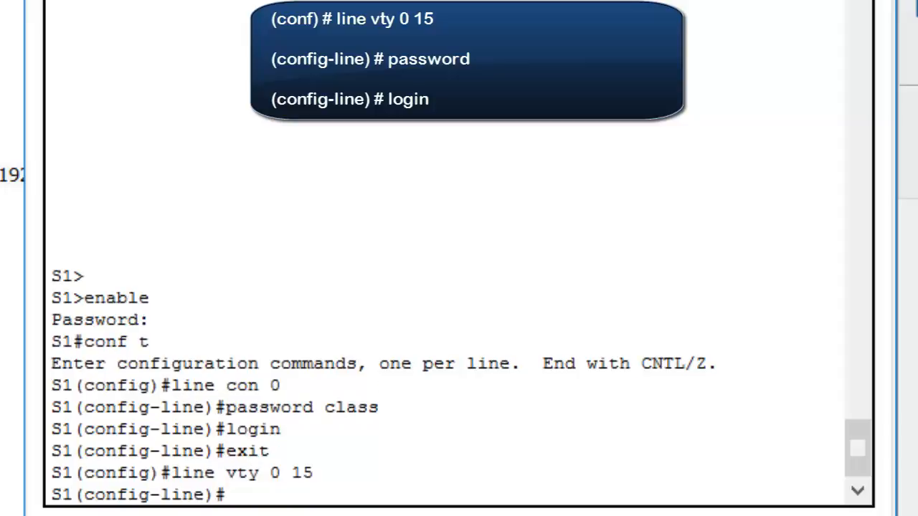
Set the vty line password on S1 and require it with the login command
type("password ")
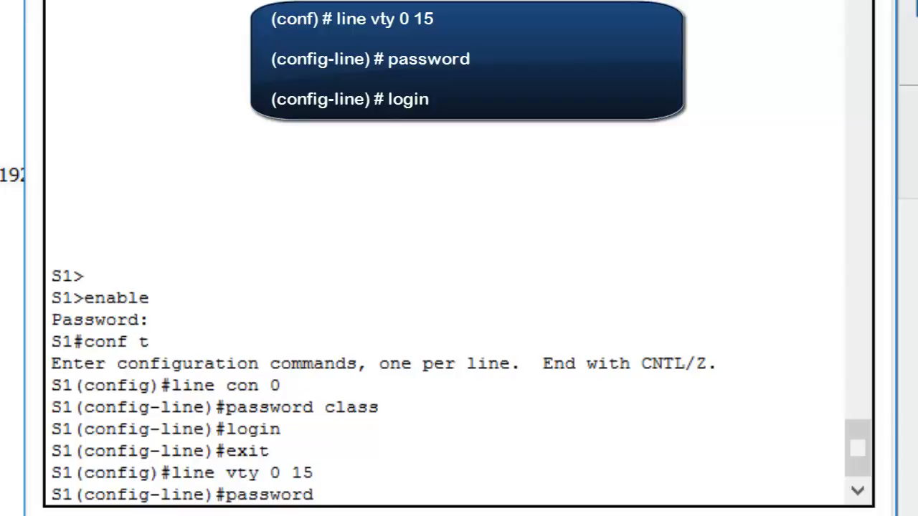
type("class")
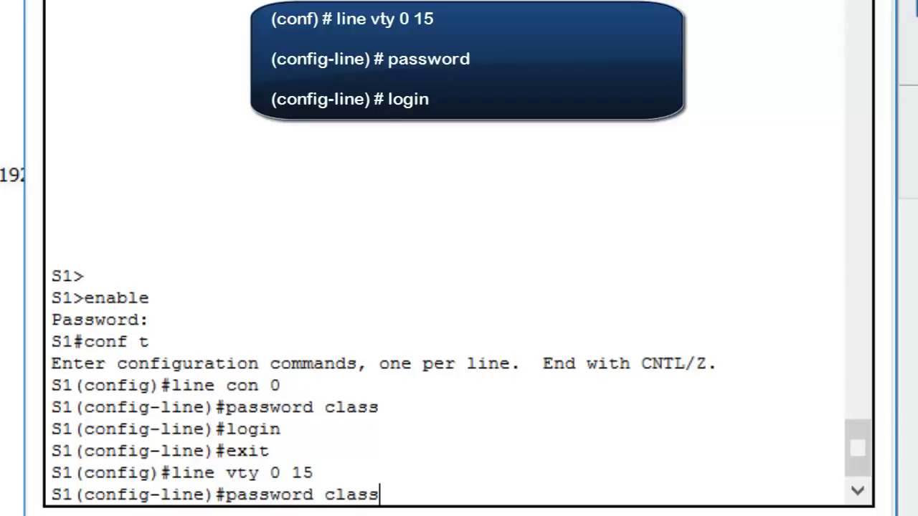
key("Return")
type("login")
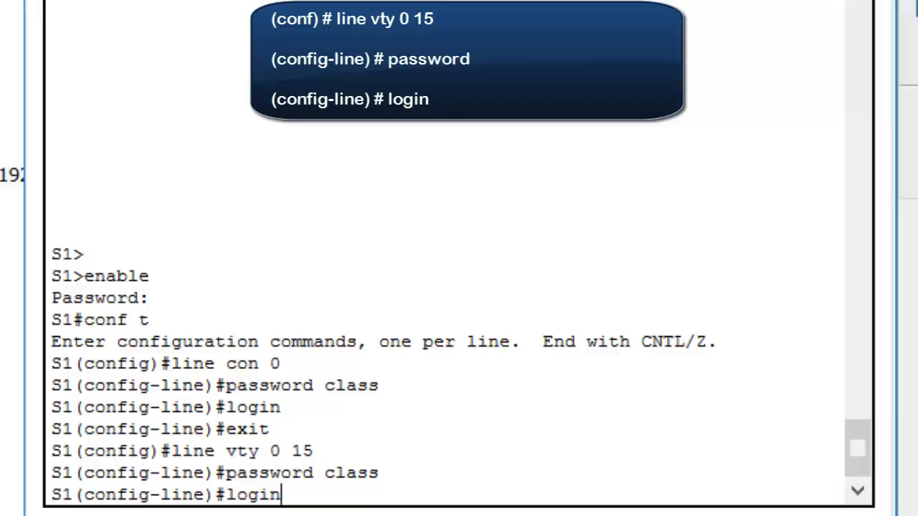
key("Return")
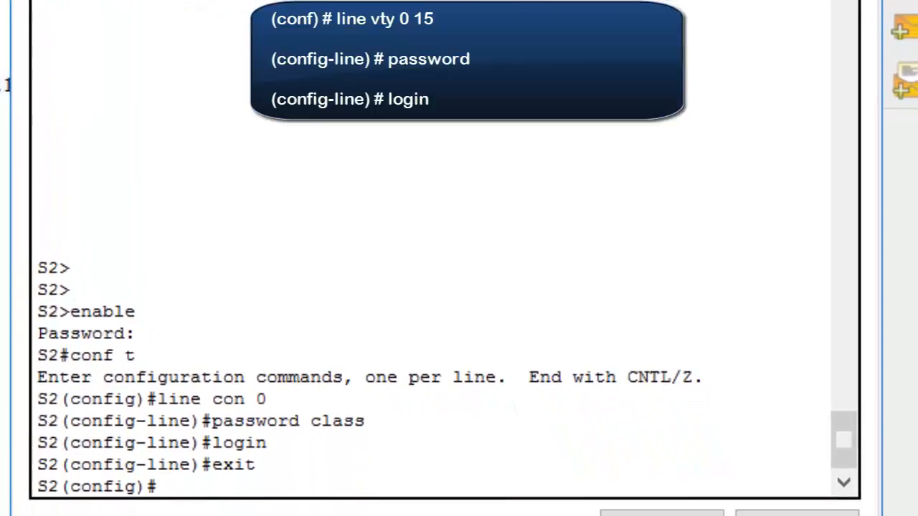
Access the virtual terminal lines on switch S2 with line vty 0 15
type("line vty ")
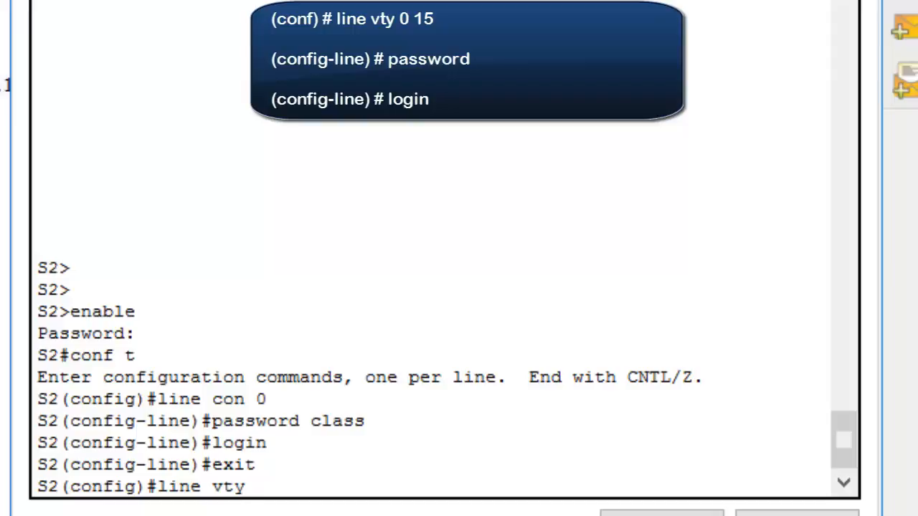
type("0 15")
key("Return")
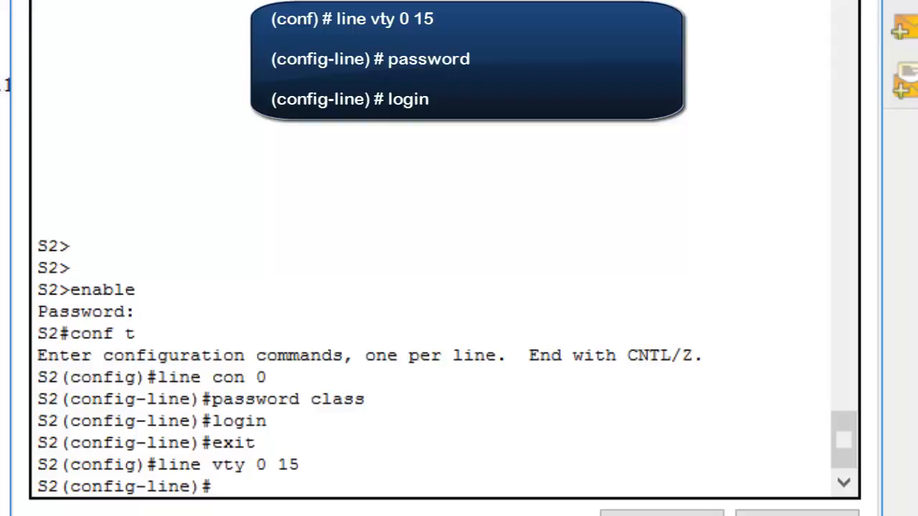
Set the vty line password on S2 and require it with the login command
type("passwor")
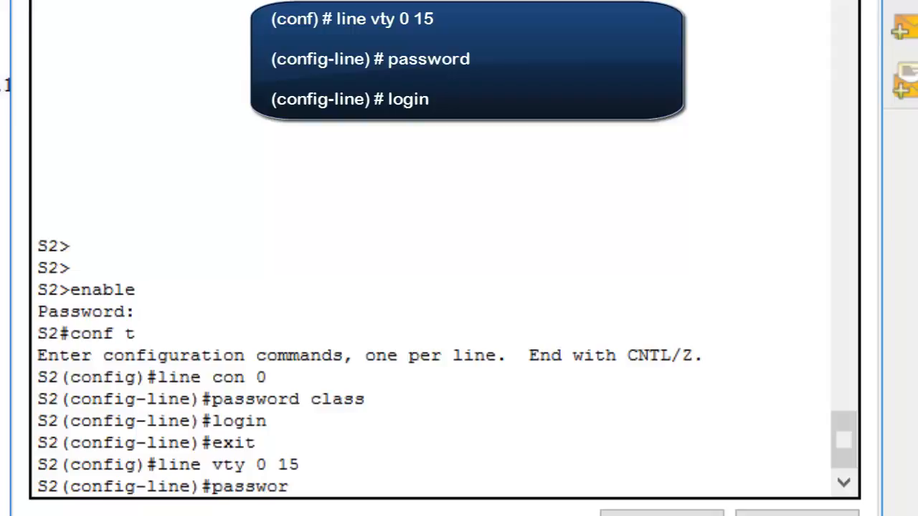
type("d c")
type("ss")
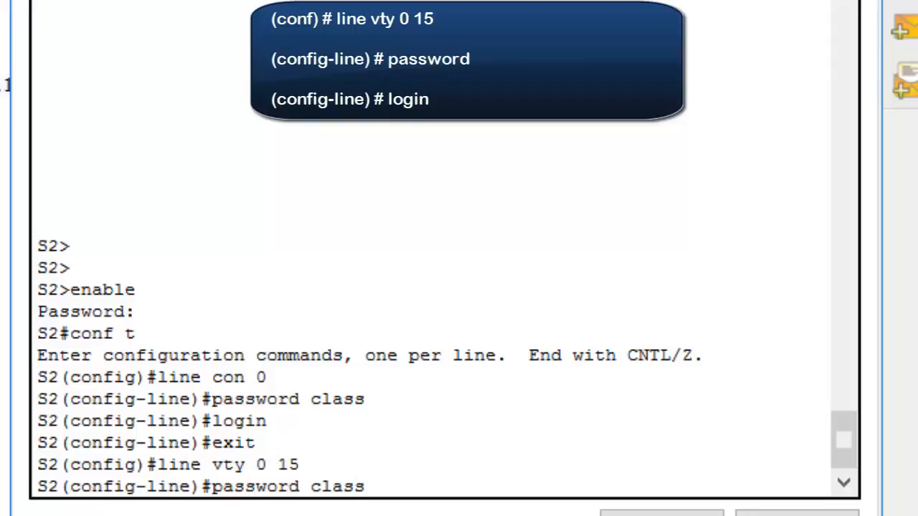
key("Return")
type("login")
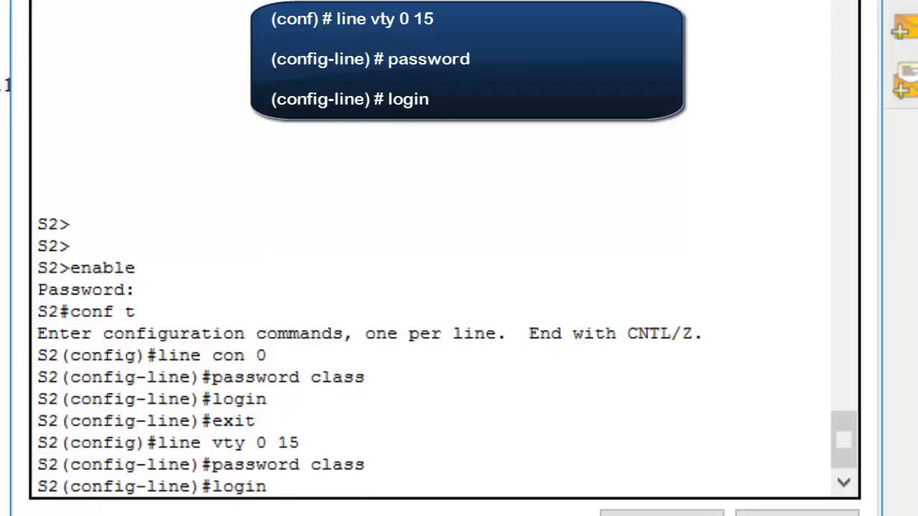
key("Return")
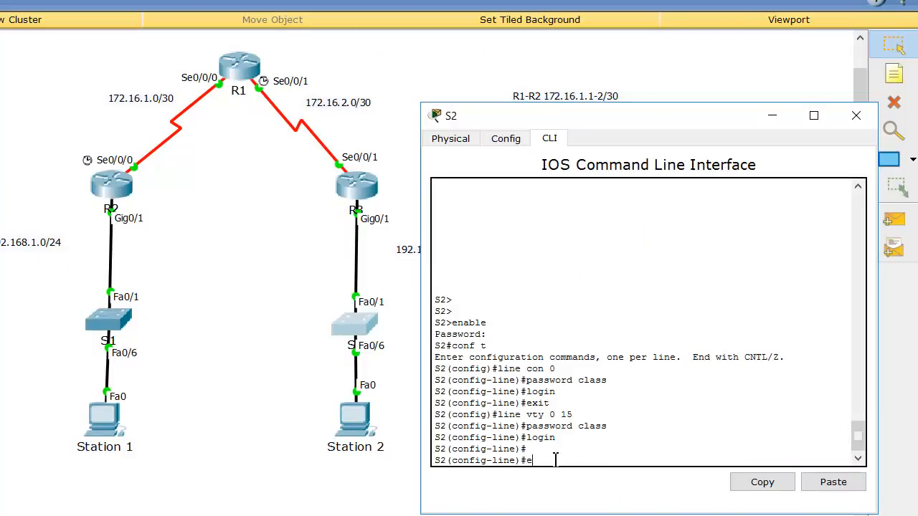
Exit line and global configuration on S2 to return to privileged EXEC mode
key("Return")
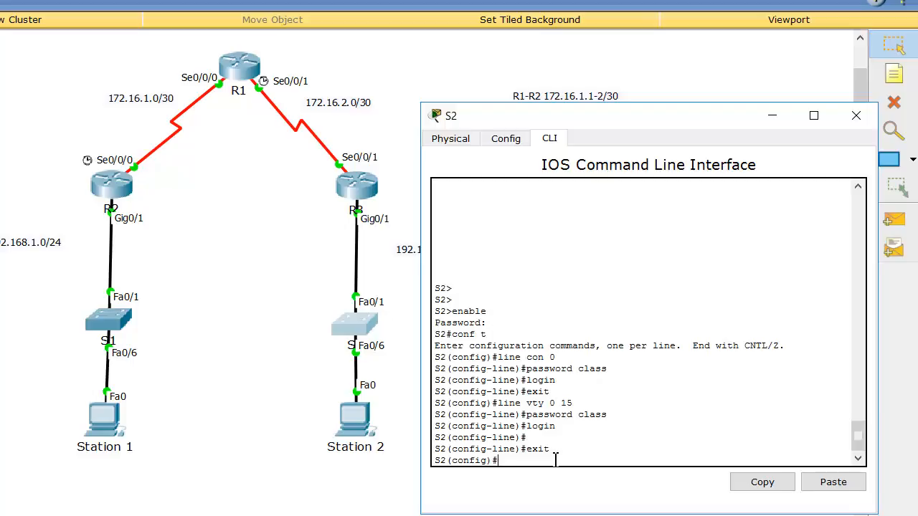
type("exit")
key("Return")
key("Return")
key("Return")
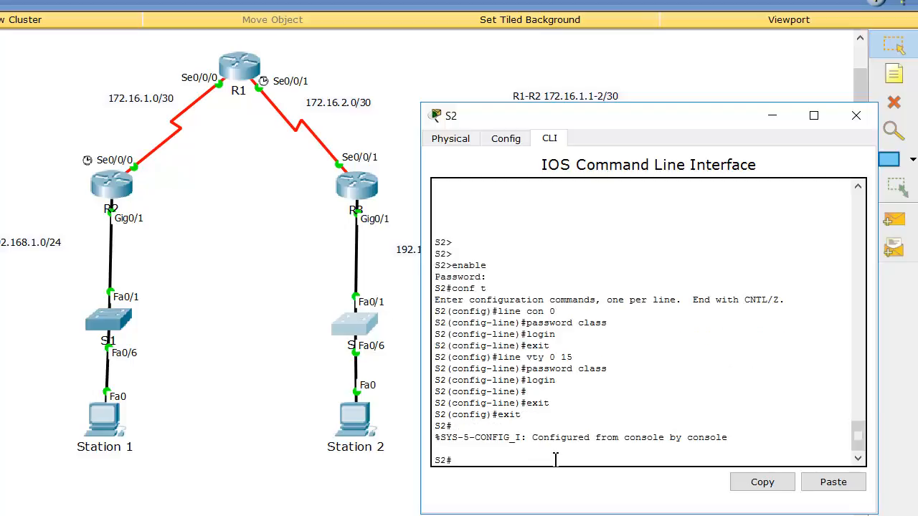
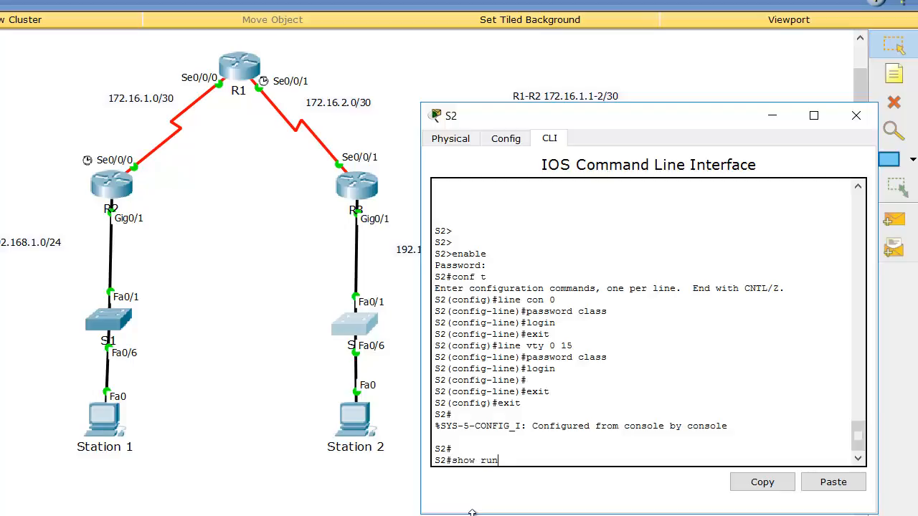
Display the running configuration of switch S2 through to its end, including the console and vty line settings
type("ng-config")
key("Return")
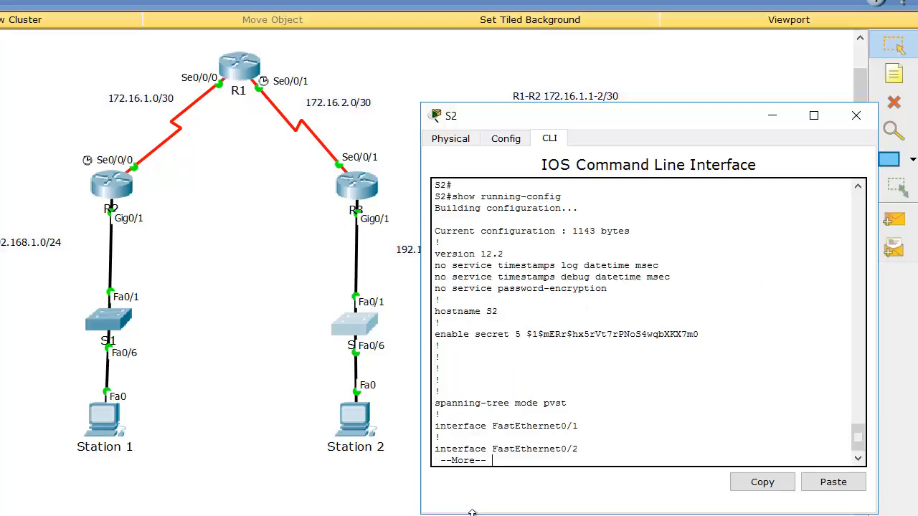
key("space")
key("space")
key("space")
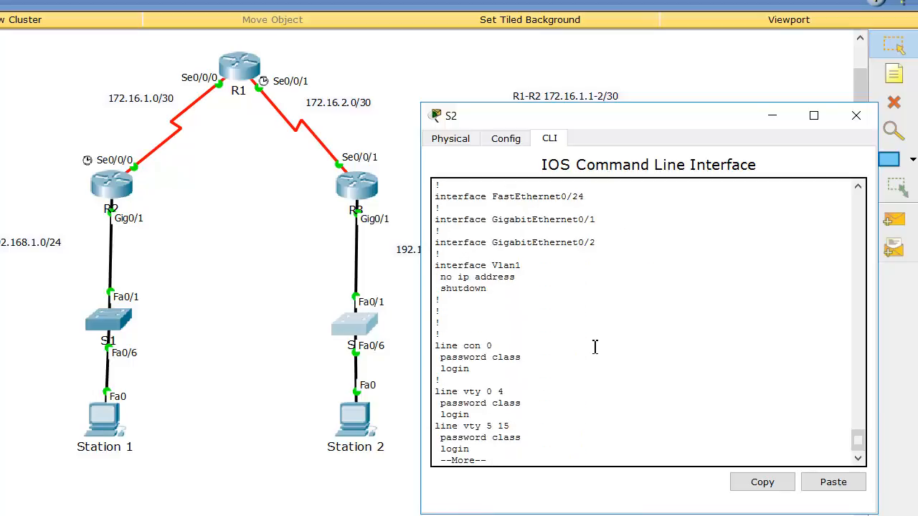
key("space")
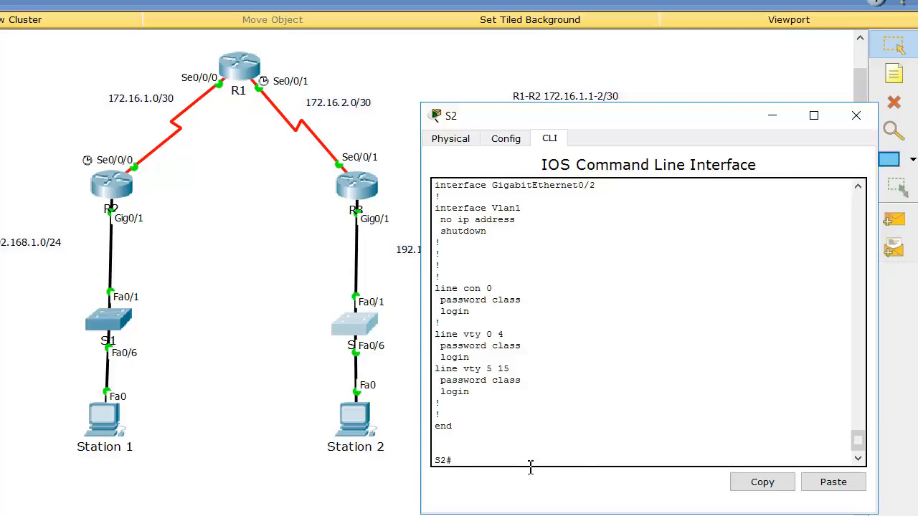
Enable service password-encryption in global configuration on S2, and return to privileged EXEC mode
type("conf t")
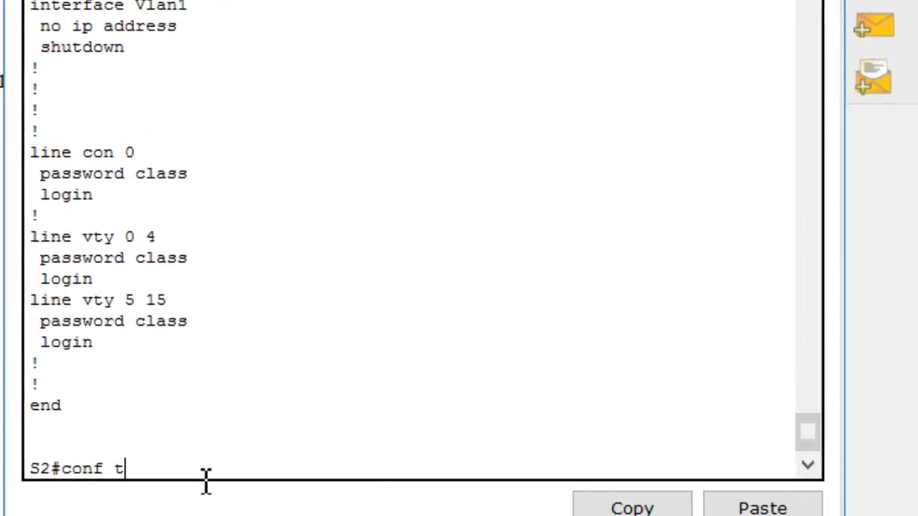
key("Return")
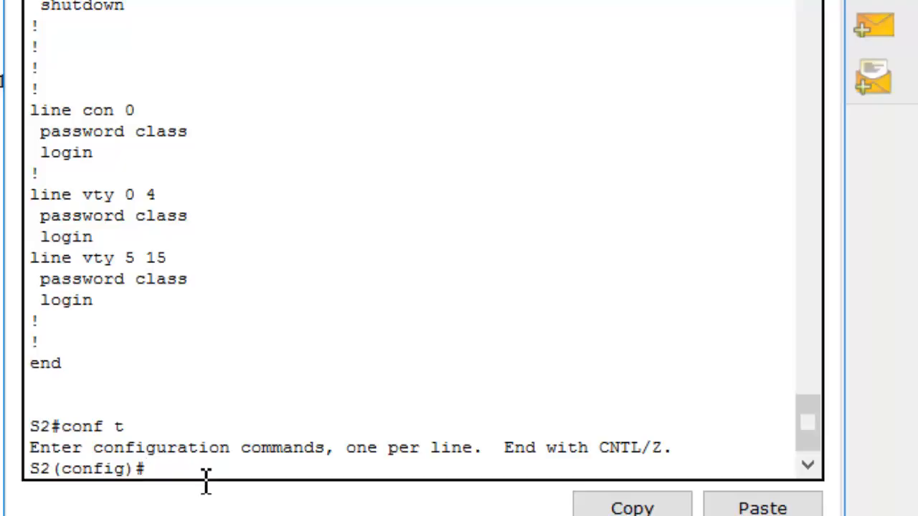
type("se")
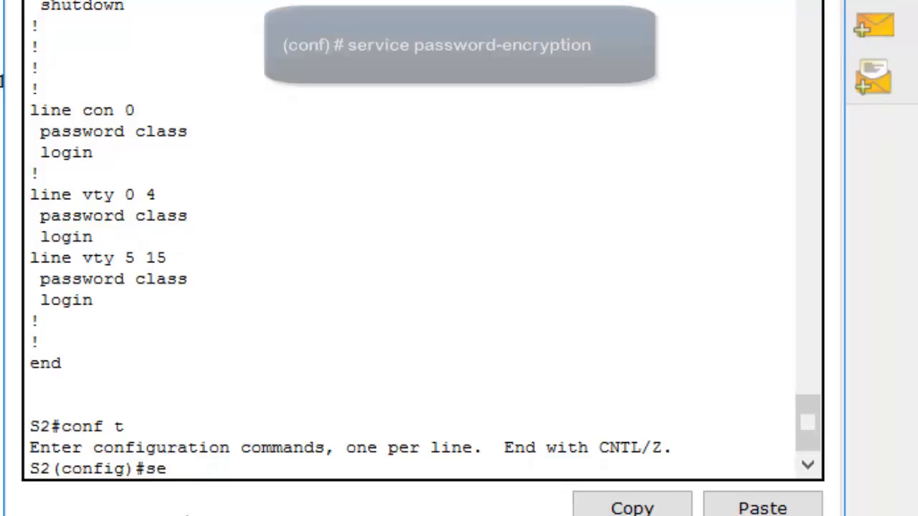
type("rvice")
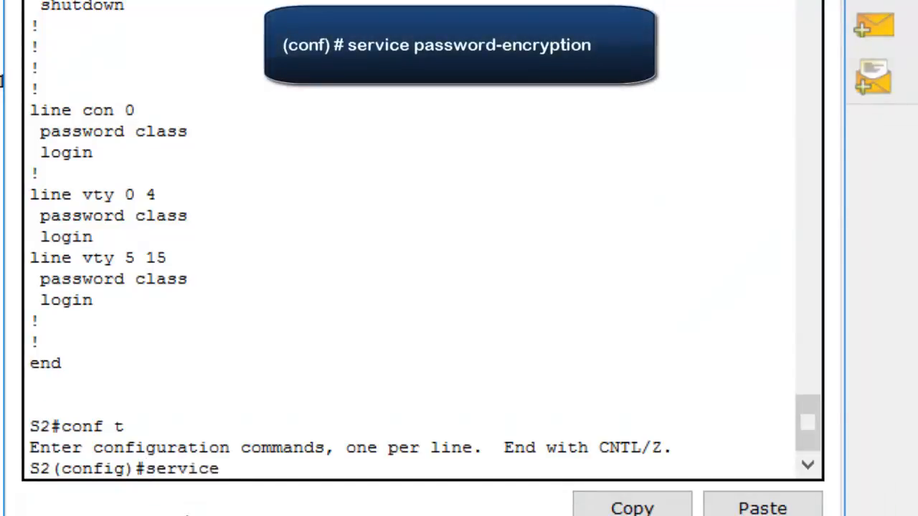
type(" passwor")
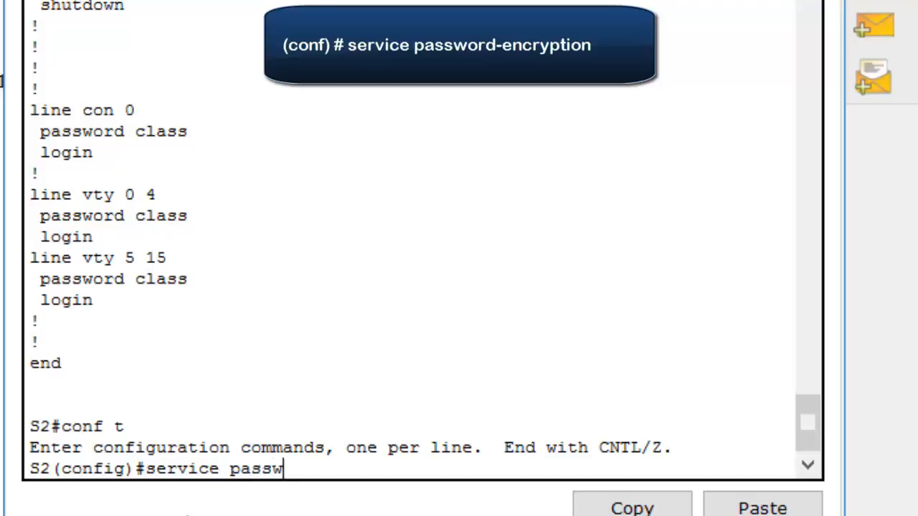
type("d-encryption")
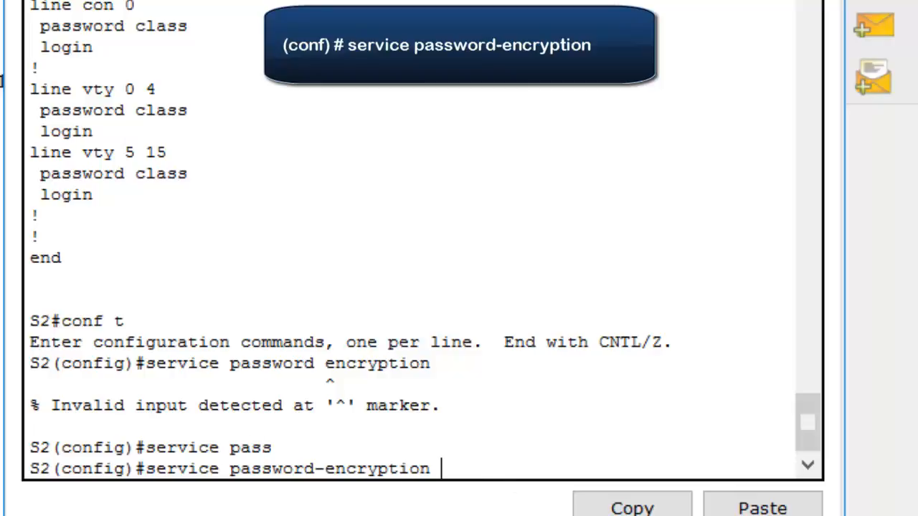
key("Return")
type("exit")
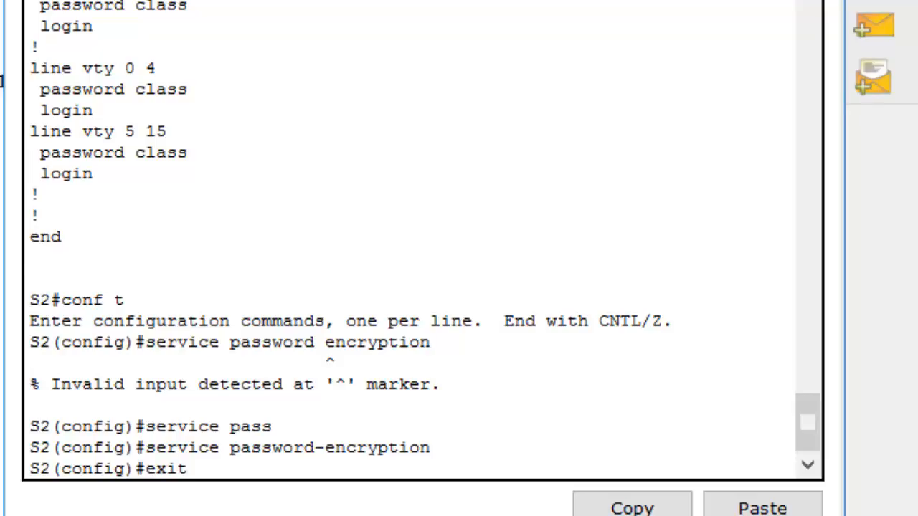
key("Return")
Show the running configuration of S2 again and examine the password entries under the console and vty lines
type("s")
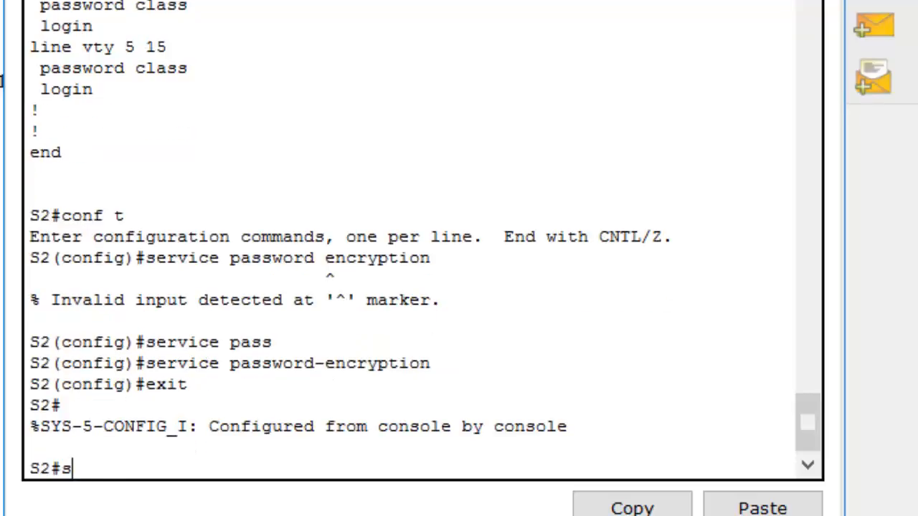
type("how run")
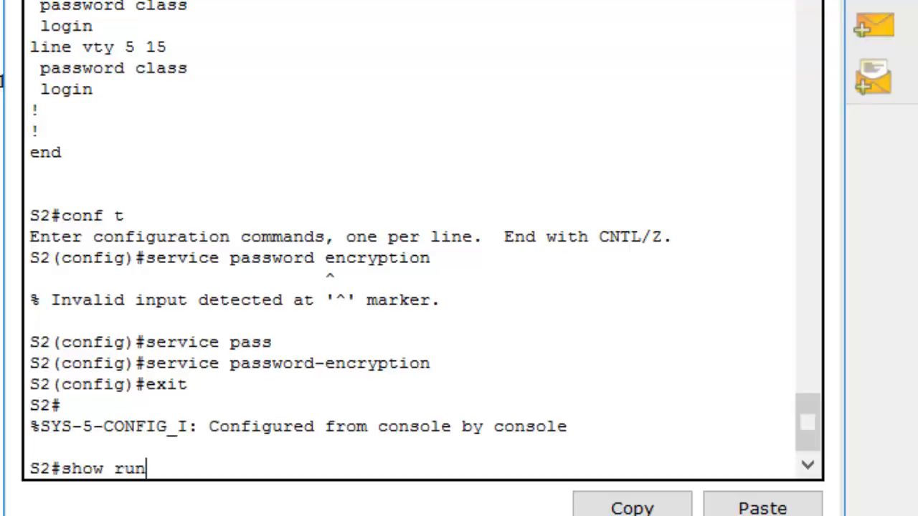
key("Tab")
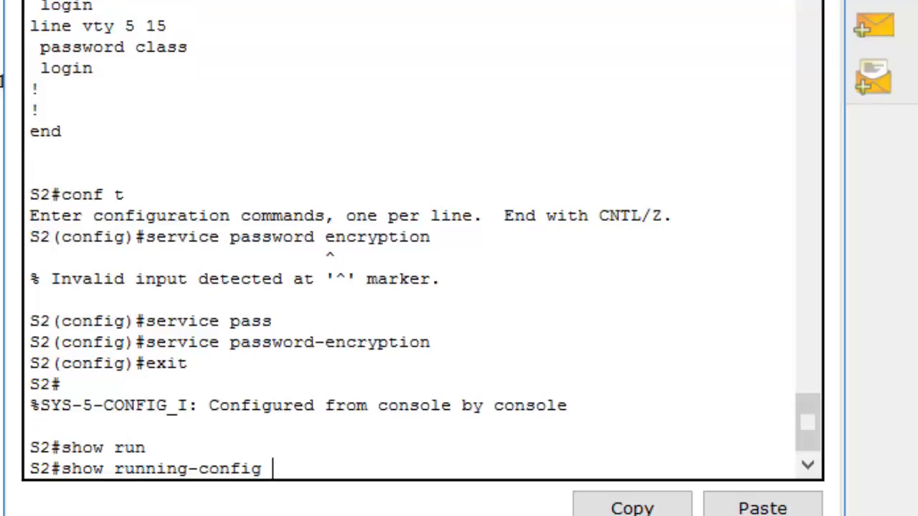
key("Return")
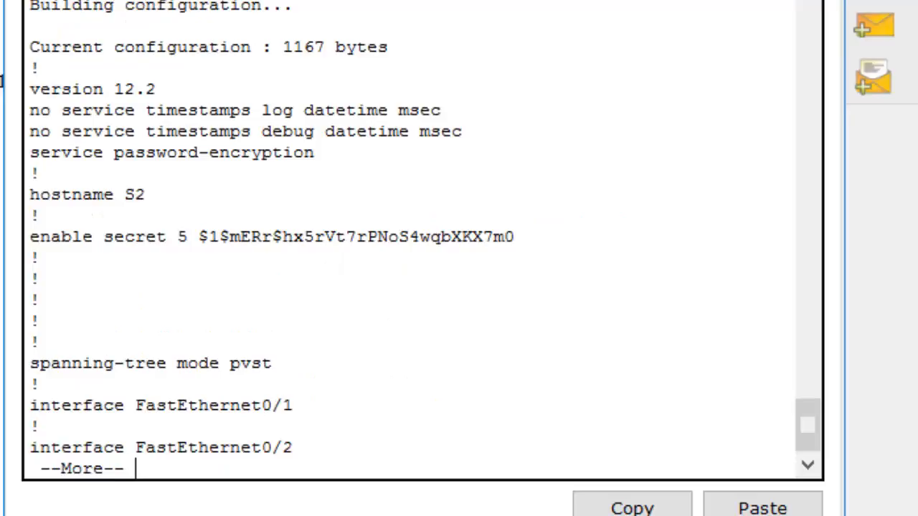
key("space")
key("space")
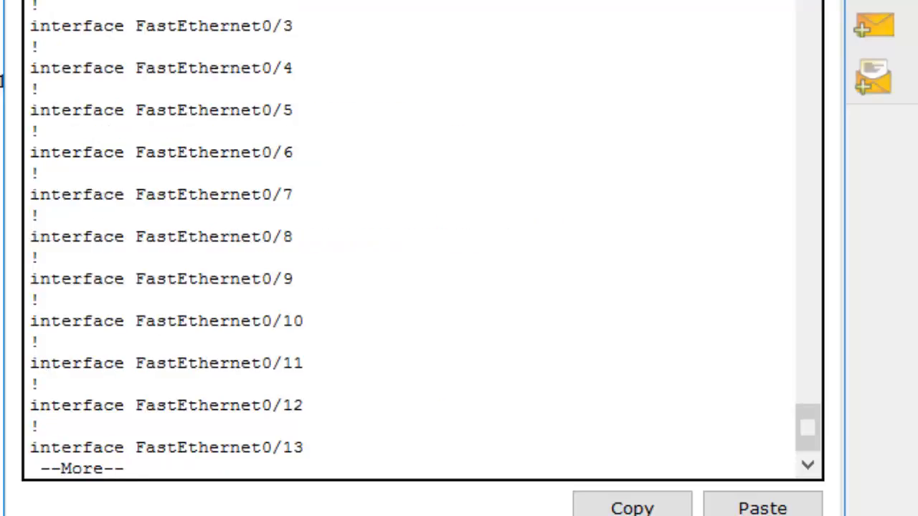
key("space")
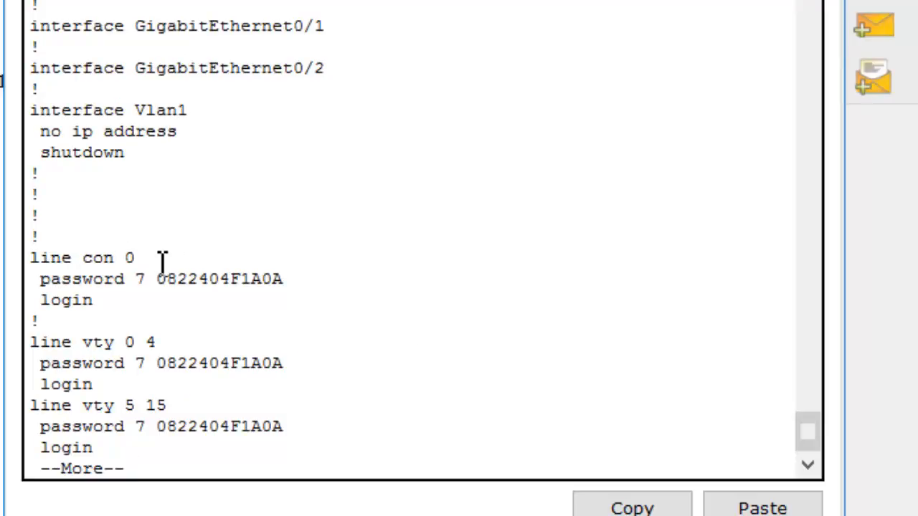
left_click_drag(285, 279, 257, 277)
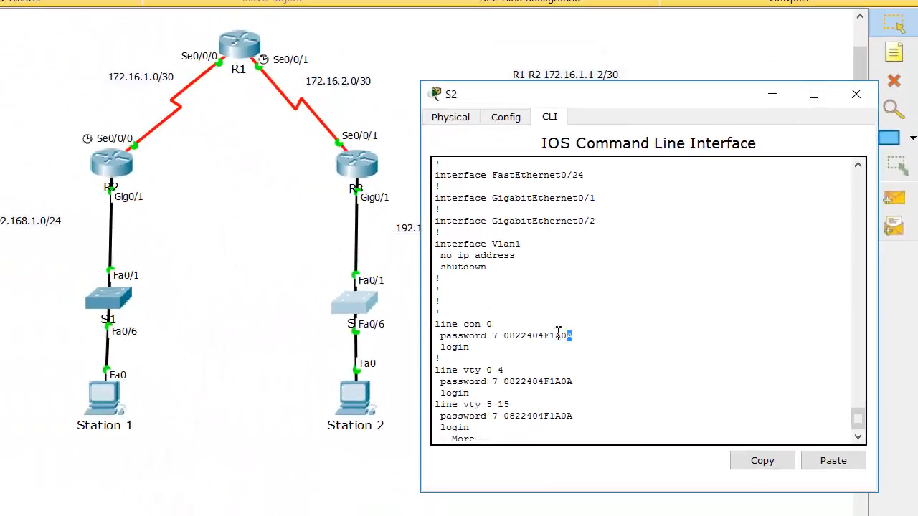
left_click_drag(558, 331, 441, 335)
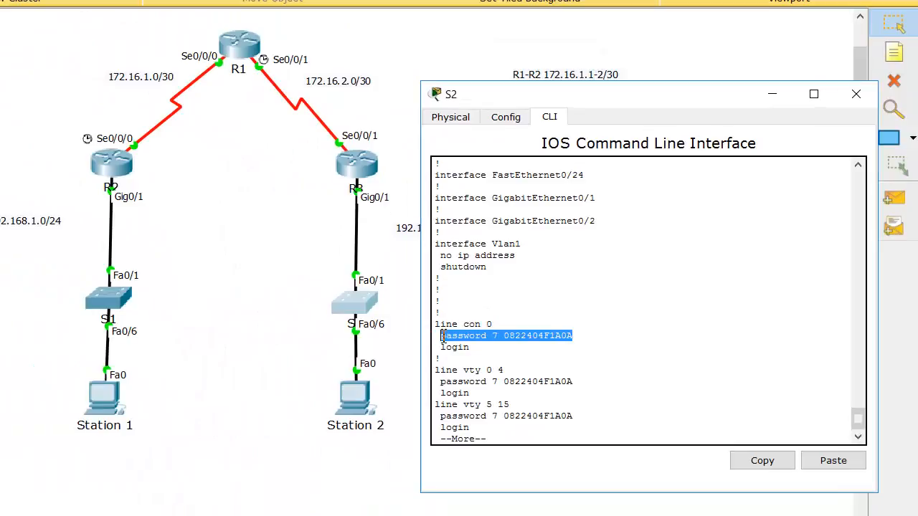
left_click(579, 310)
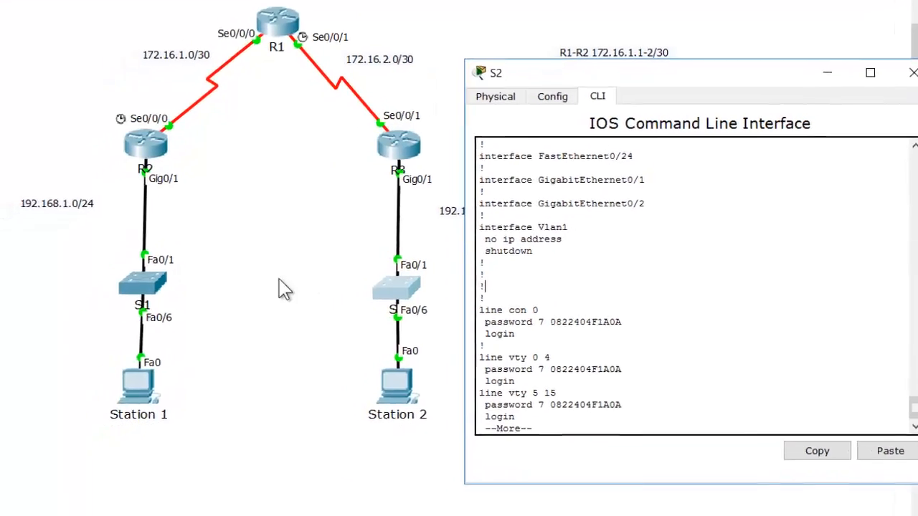
Switch to the S1 command line, leave line configuration, and enable service password-encryption
left_click(192, 252)
left_click(175, 261)
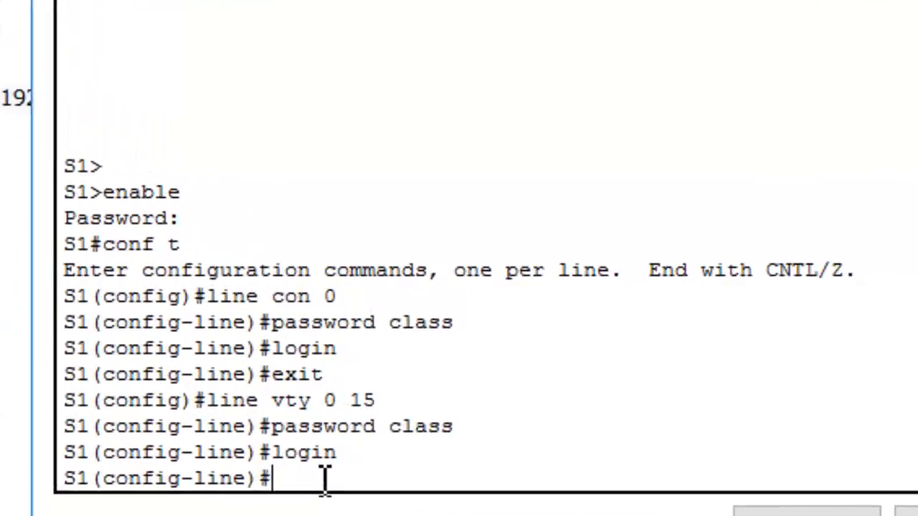
type("exit")
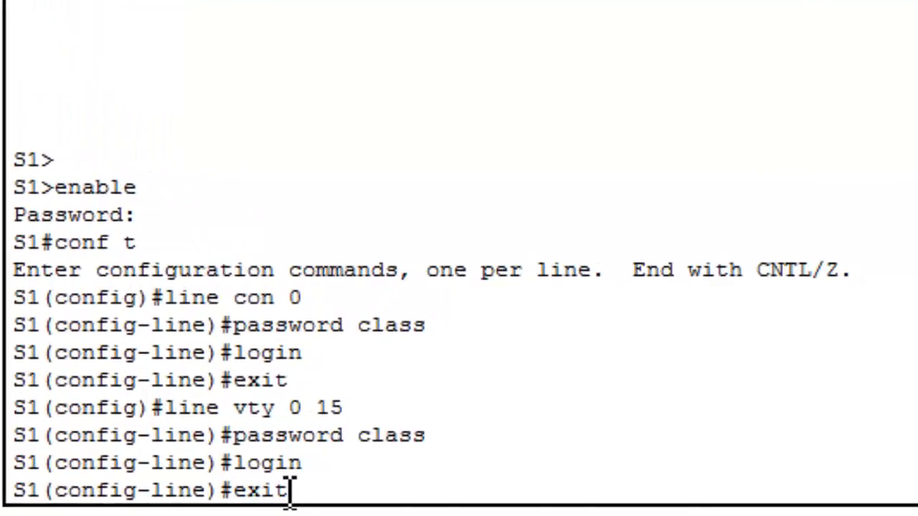
key("Return")
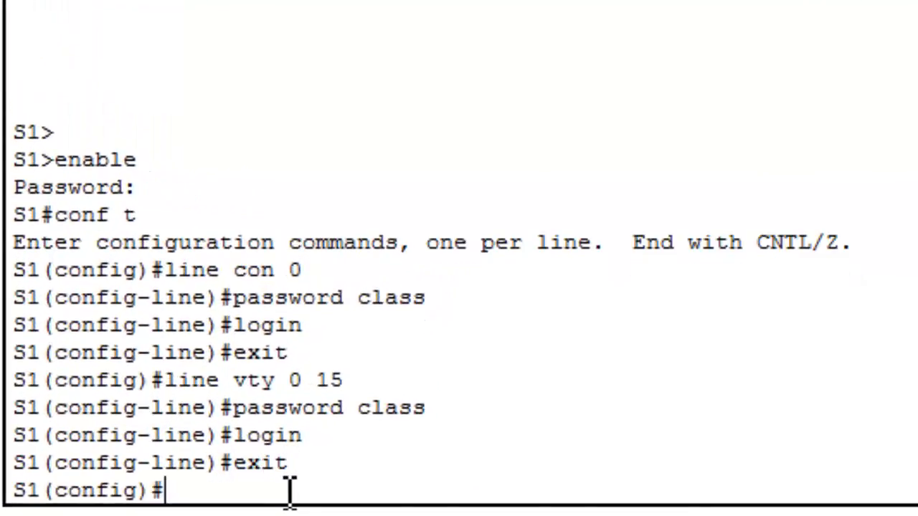
type("se")
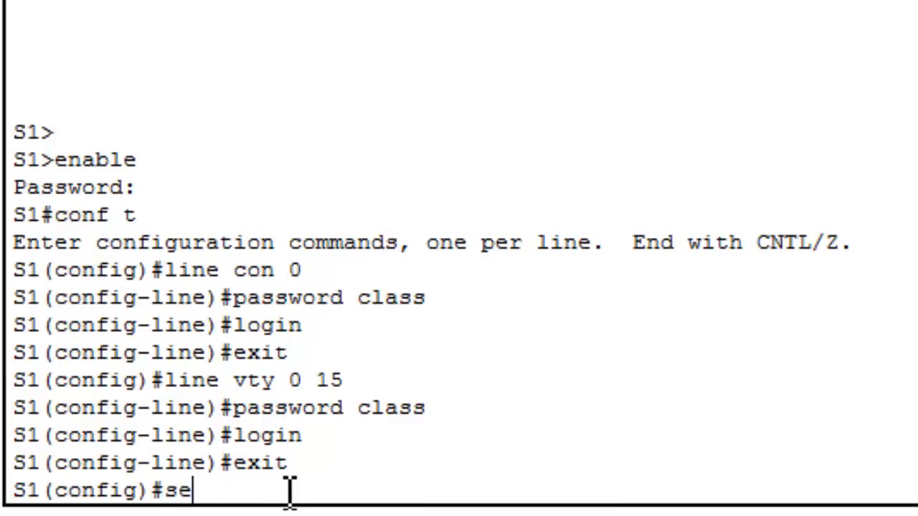
type("rvice ")
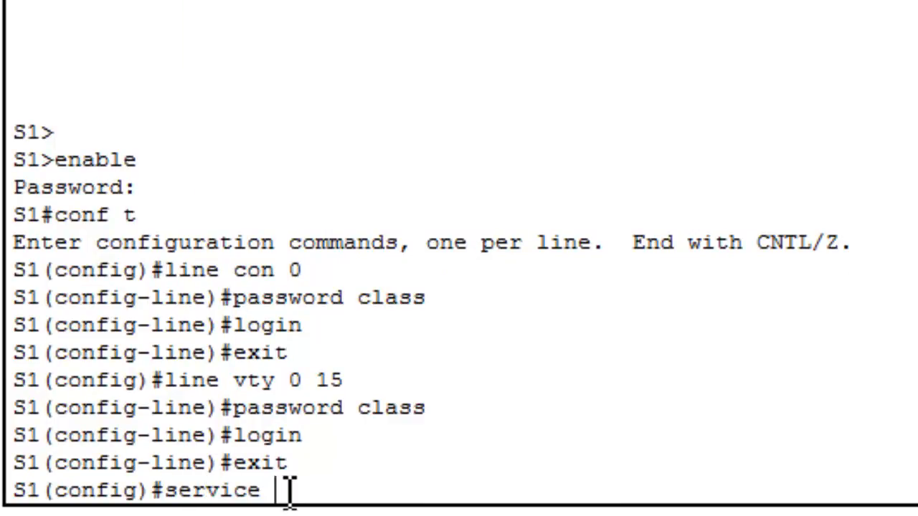
type("password")
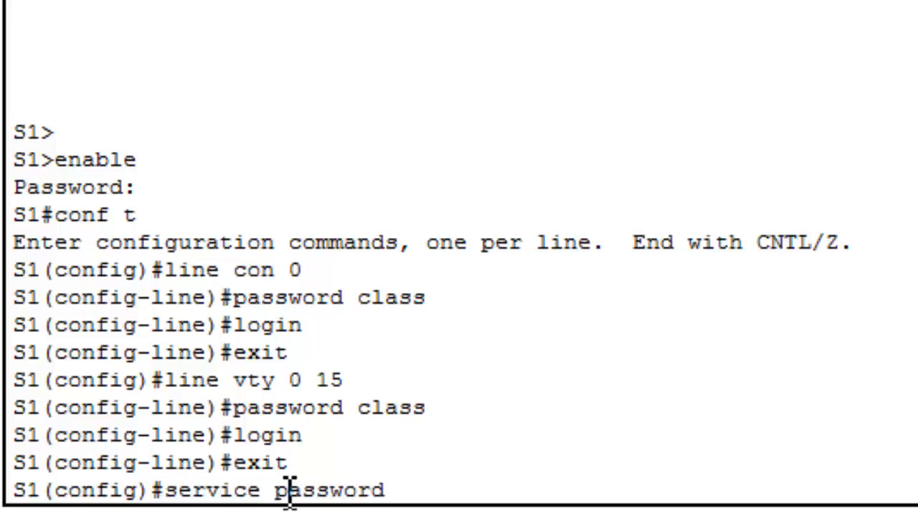
type("-encr")
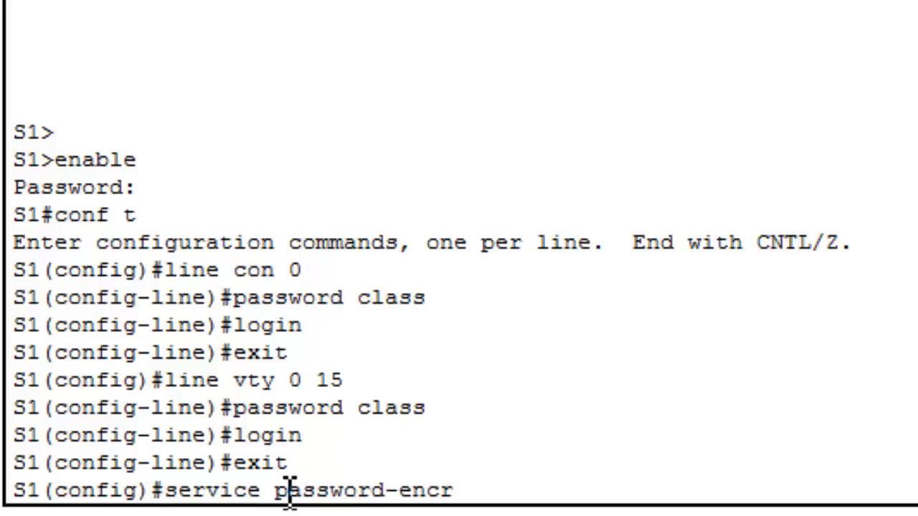
type("yption")
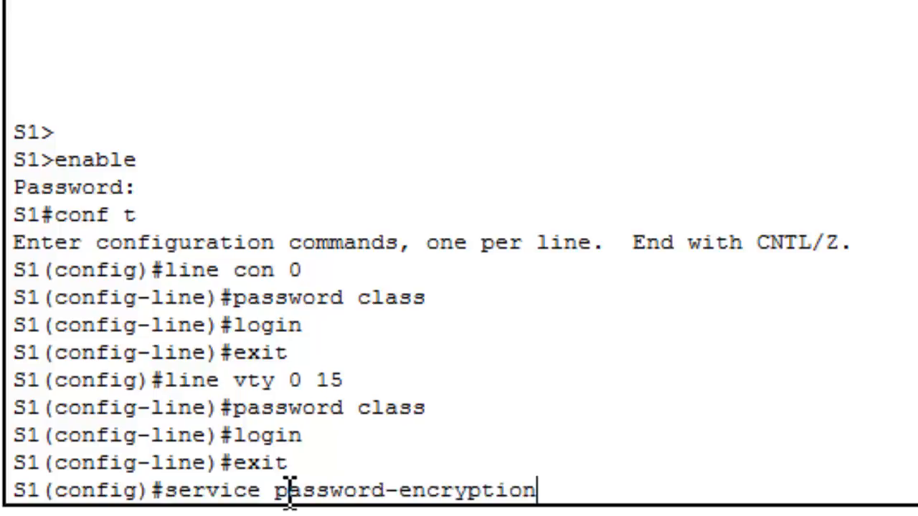
key("Return")
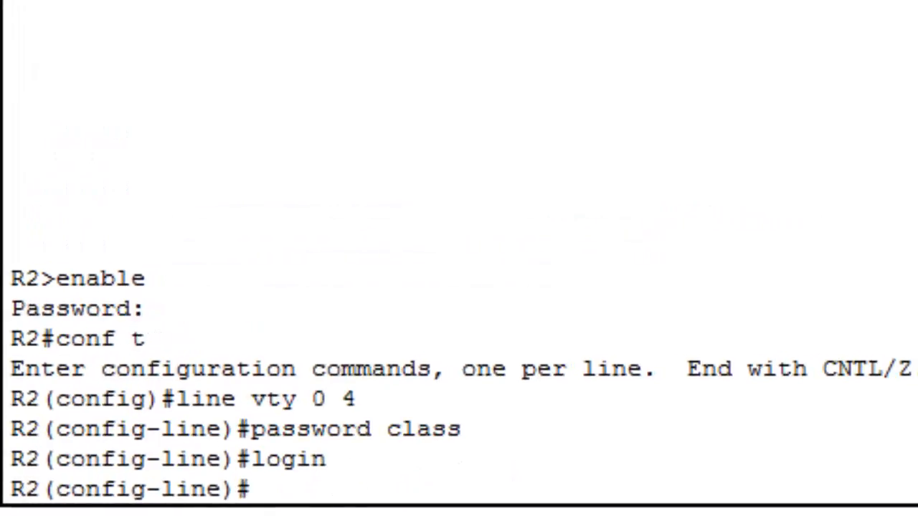
Leave line configuration on router R2 and enable service password-encryption in global configuration
type("exit")
key("Return")
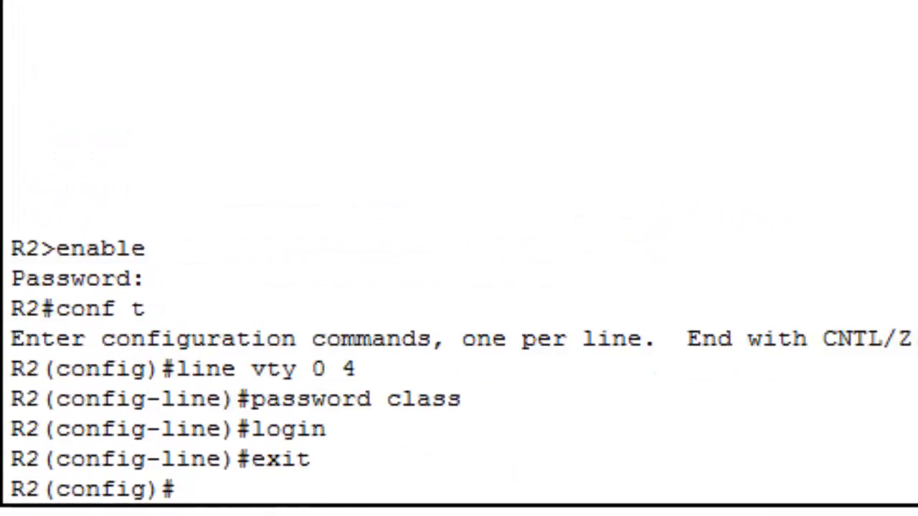
type("ser")
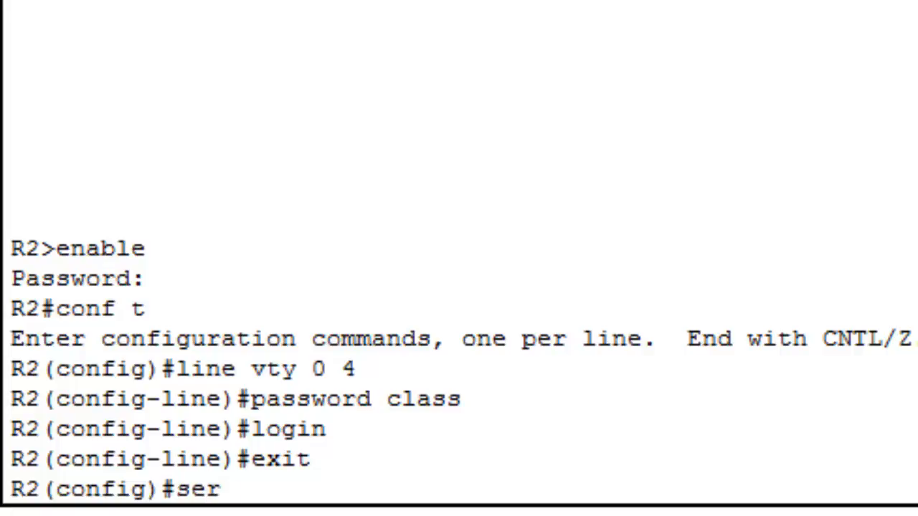
type("vice pa")
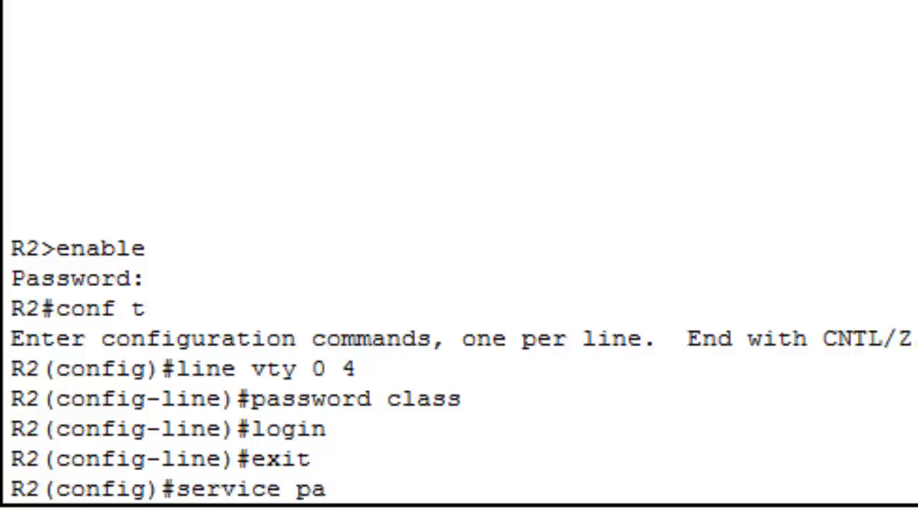
type("sswo")
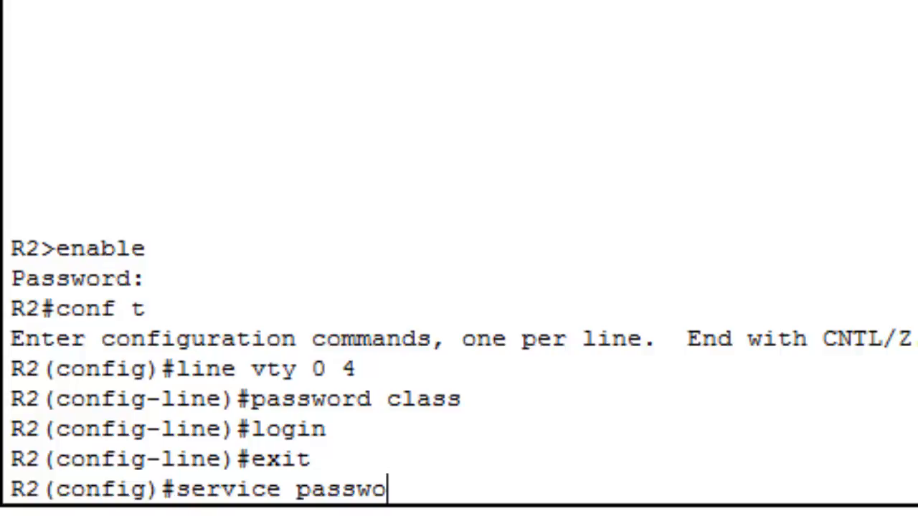
key("Tab")
key("Return")
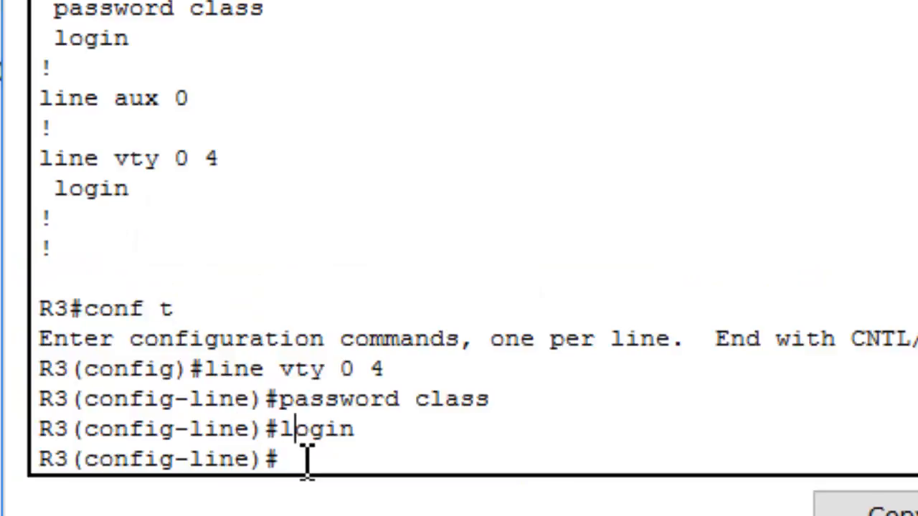
Leave line configuration on router R3 and enable service password-encryption in global configuration
type("exit")
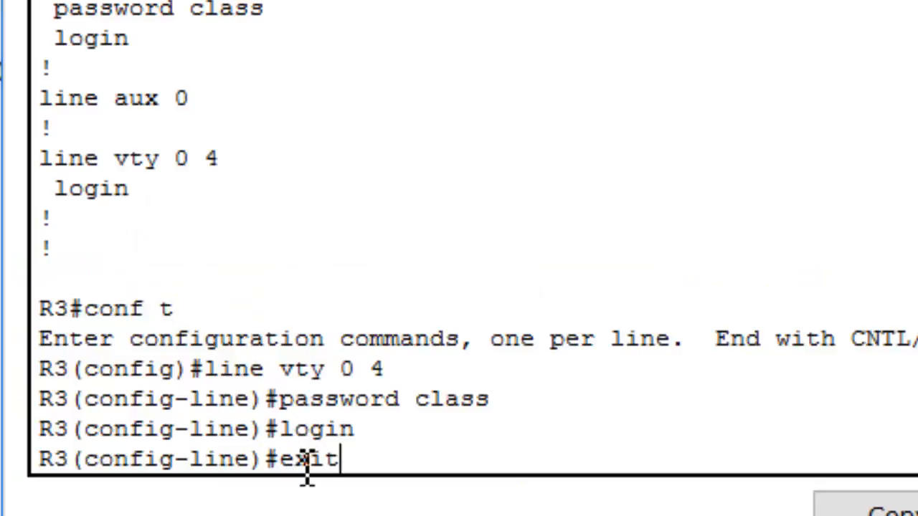
key("Return")
type("se")
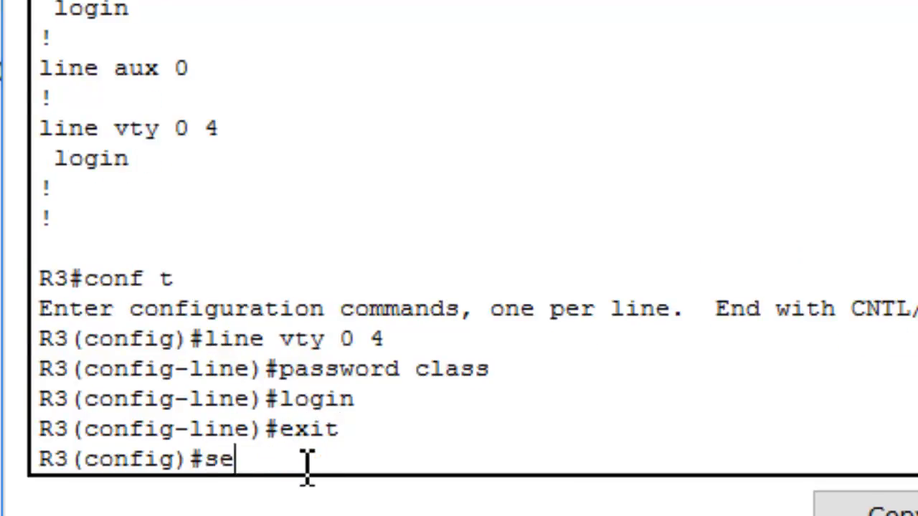
type("rvice pass")
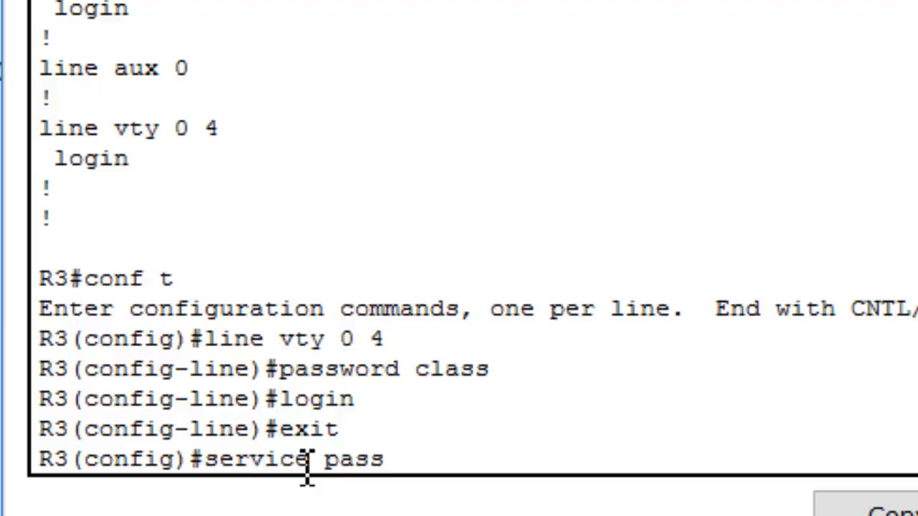
key("Tab")
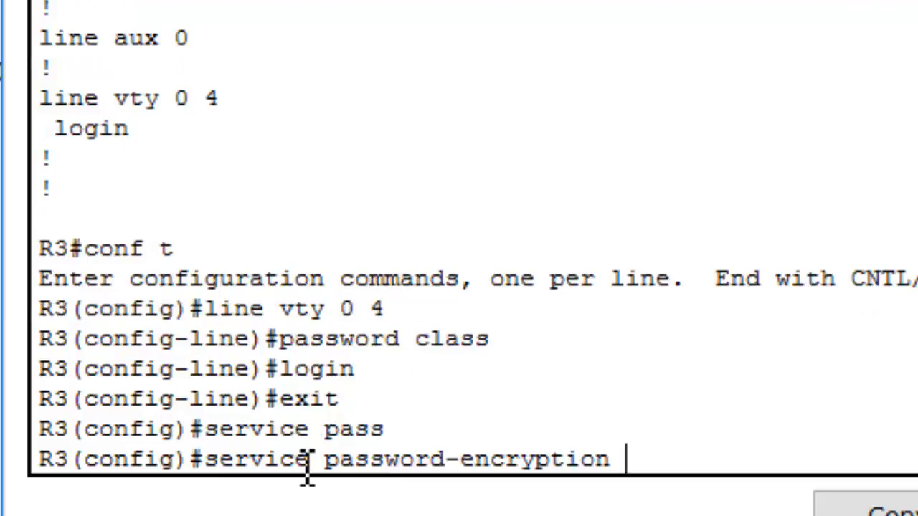
key("Return")
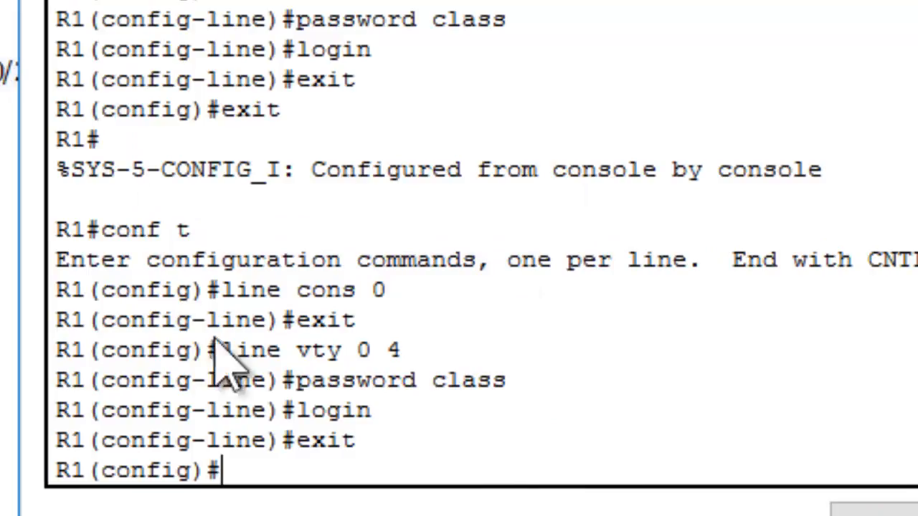
Switch to the R1 command line and enable service password-encryption in global configuration
type("ser")
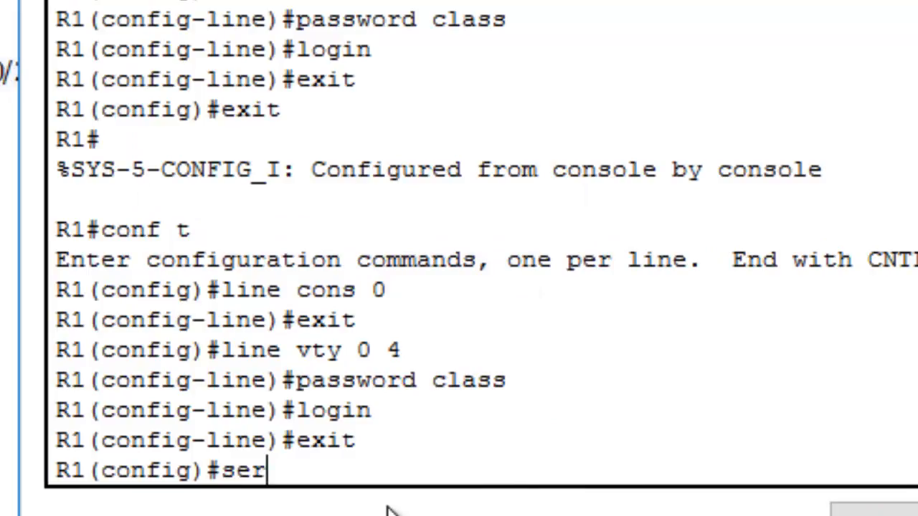
type("vice pass")
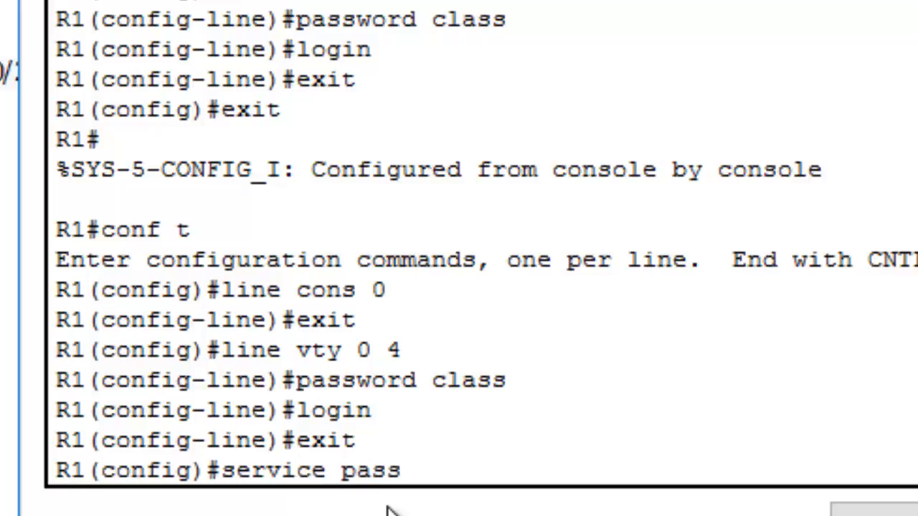
key("Tab")
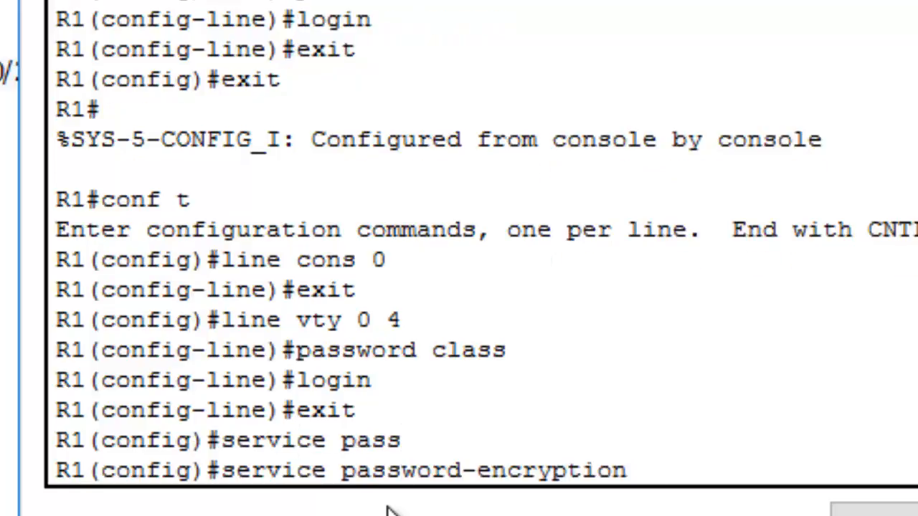
key("Return")
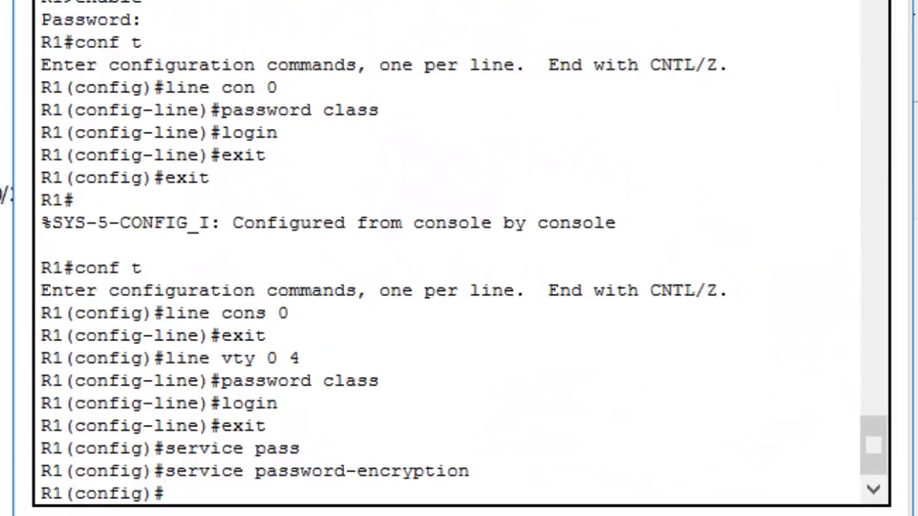
Set the message-of-the-day banner on R1 to "This is an authorized device. Do not access", using % as the delimiter
type("banner ")
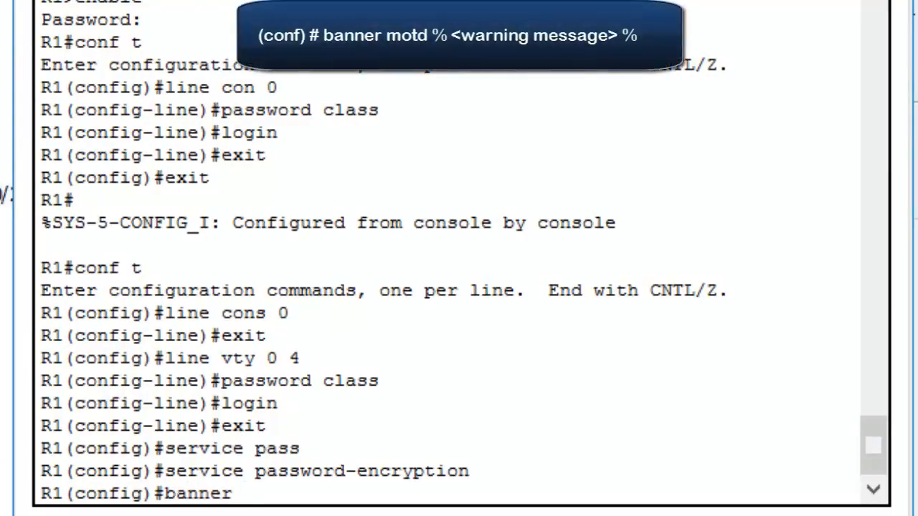
type("motd")
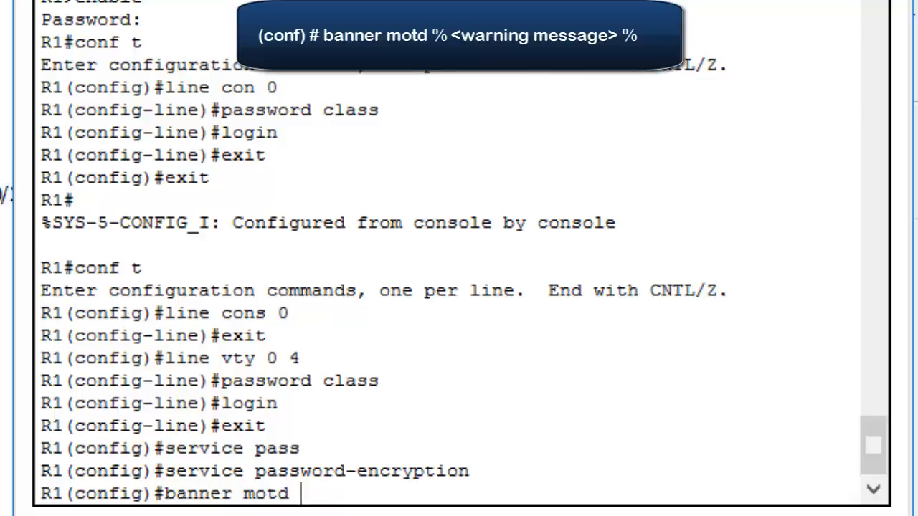
type("% This")
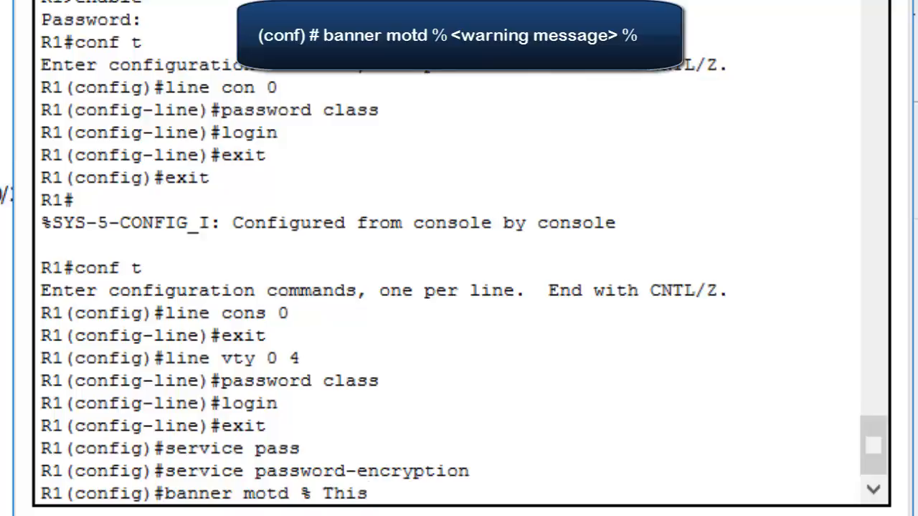
type(" is an au")
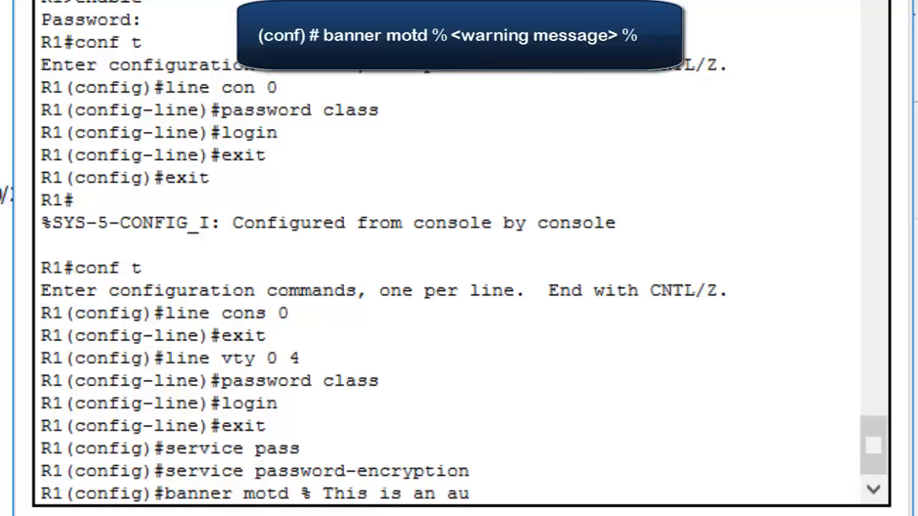
type("thorized d")
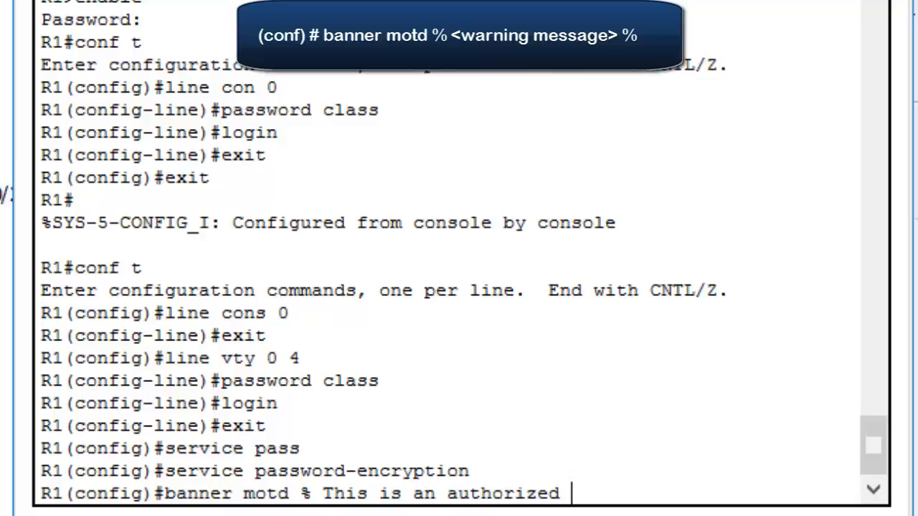
type("device")
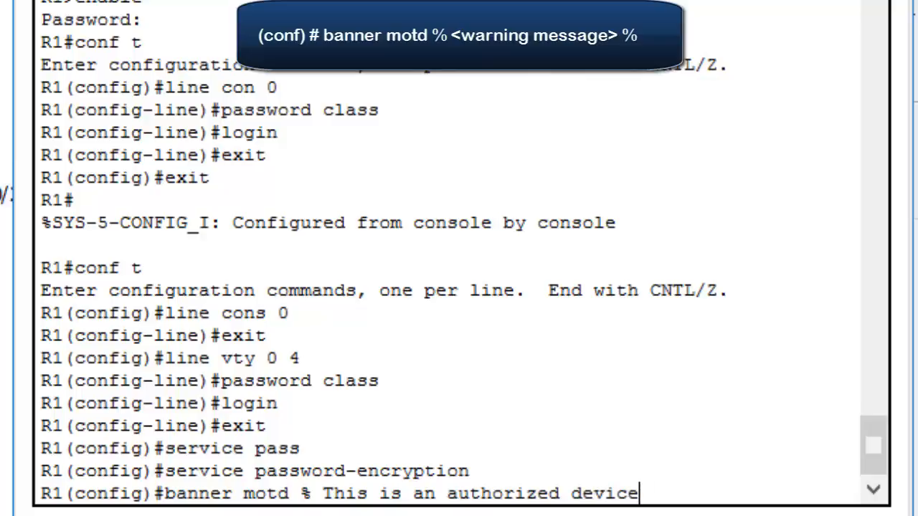
type(".")
type(" Do n")
type("ot")
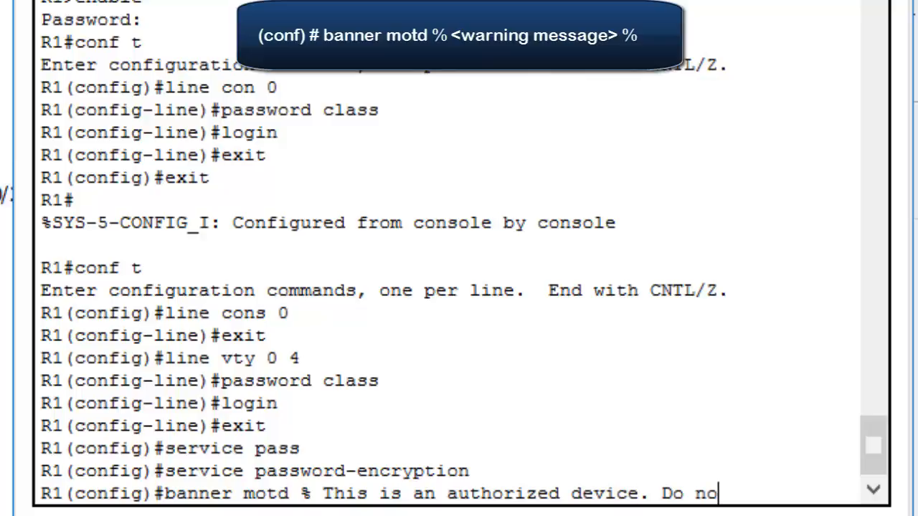
type(" a")
type("cce")
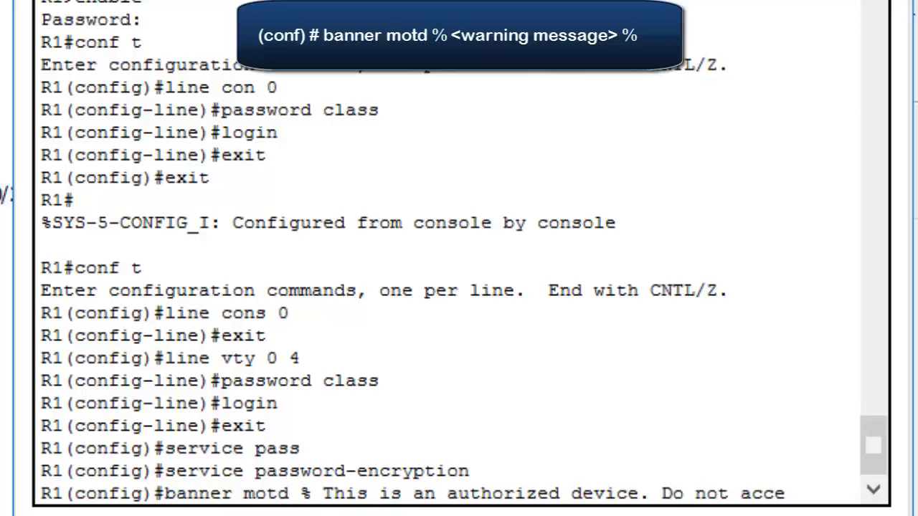
type("ss %")
key("Return")
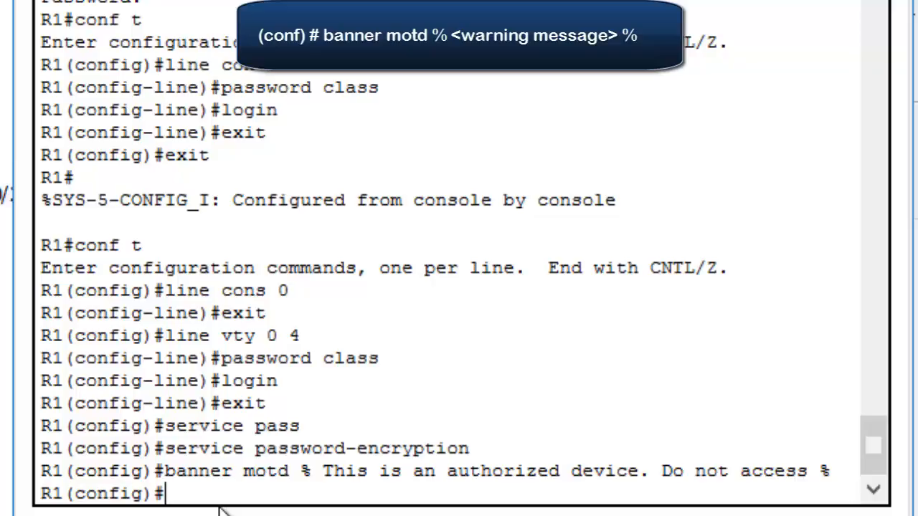
Leave global configuration on R1, then drop to user EXEC mode and re-enter privileged EXEC mode
type("exit")
key("Return")
key("Return")
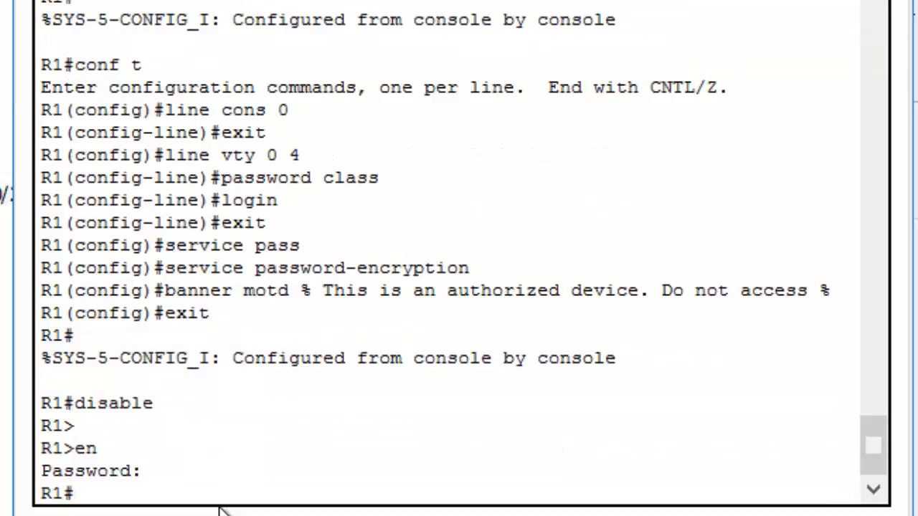
Show the running configuration of R1 and page through it to examine the password encryption and banner entries
type("show run")
key("Return")
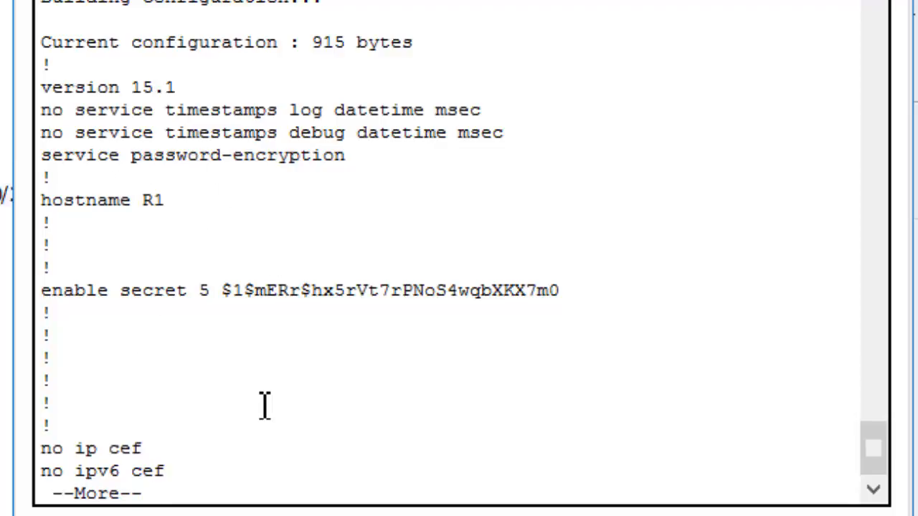
key("space")
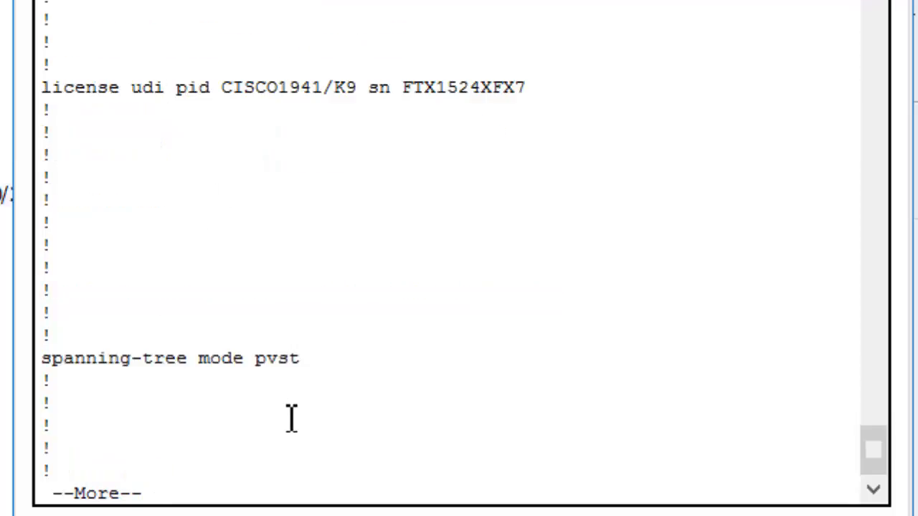
key("space")
key("space")
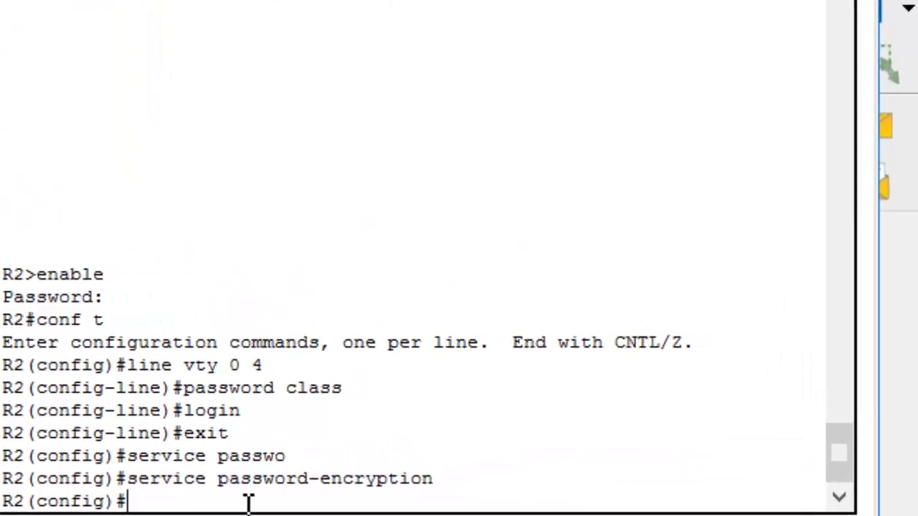
Switch to the R2 command line and set its motd banner to "This is an authorized device. Do not access", delimited by %
type("banner motd")
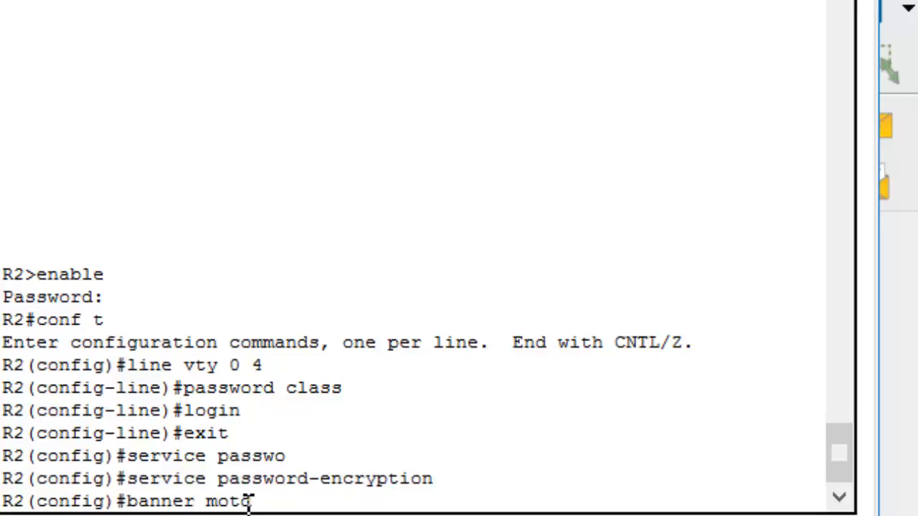
type(" % This is an")
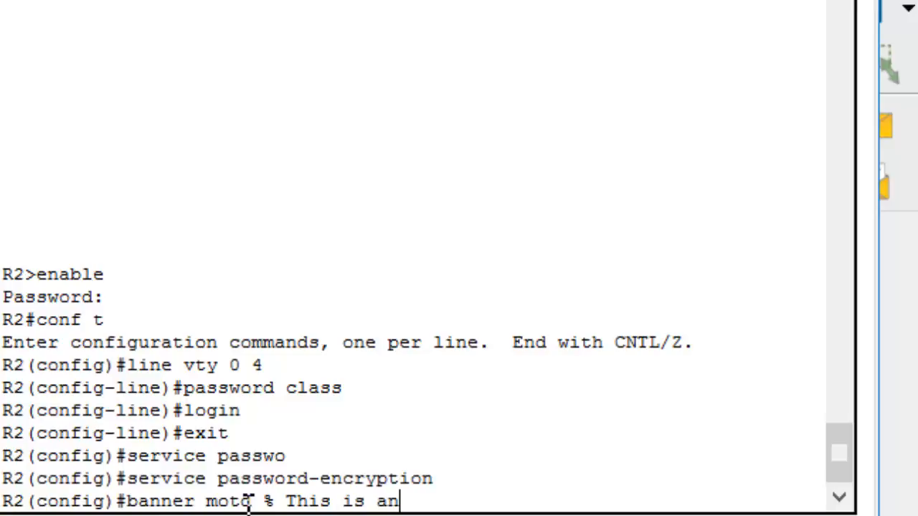
type(" author")
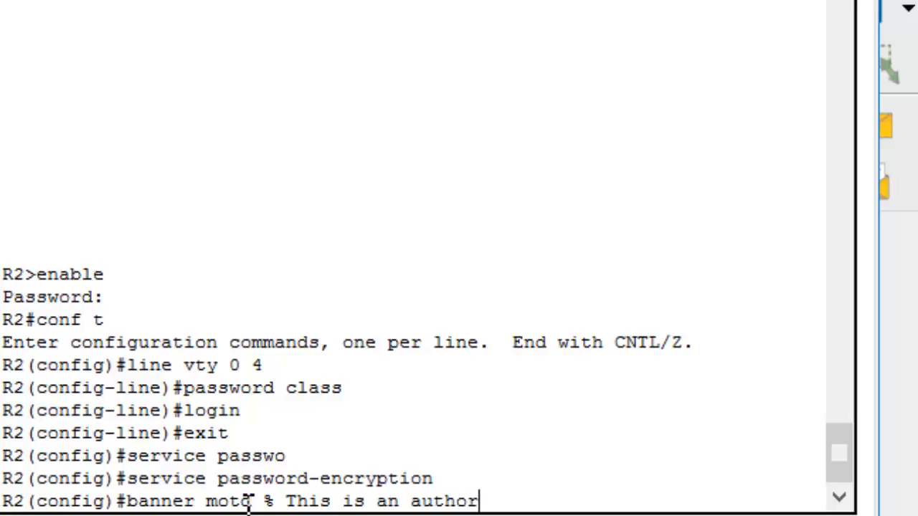
type("ized device")
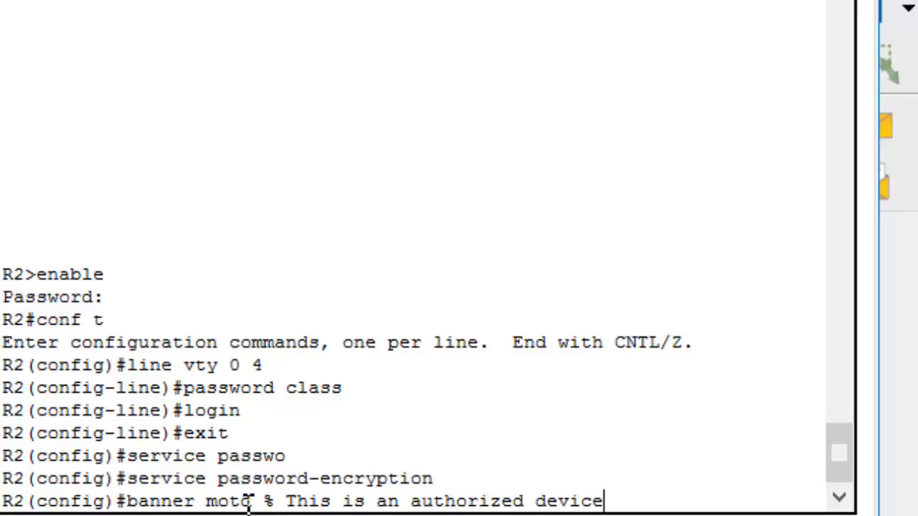
type(" . Do not access %")
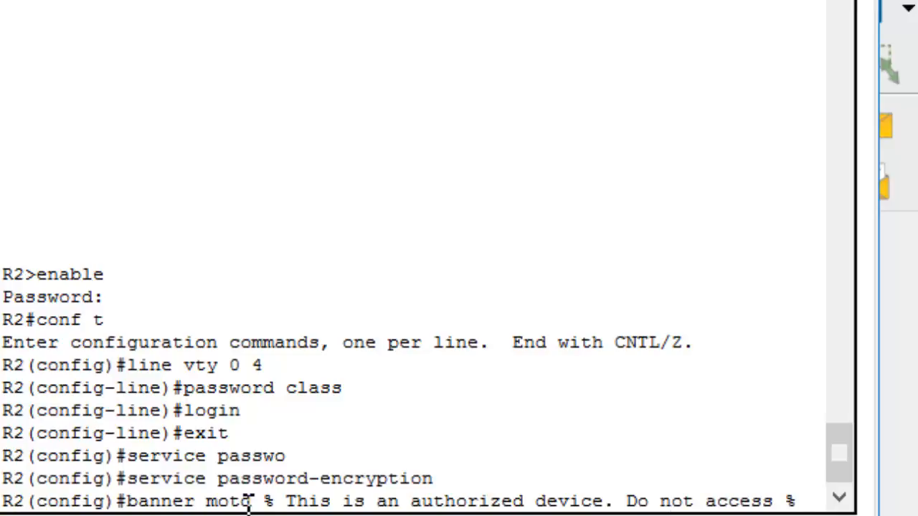
key("Return")
key("Return")
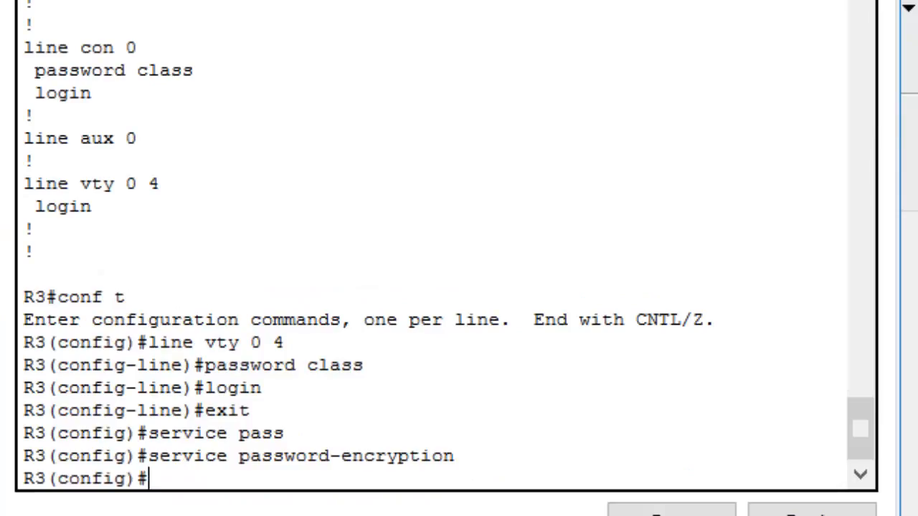
Switch to the R3 command line and set its motd banner to "This is an authorized device....", delimited by %
type("banner m")
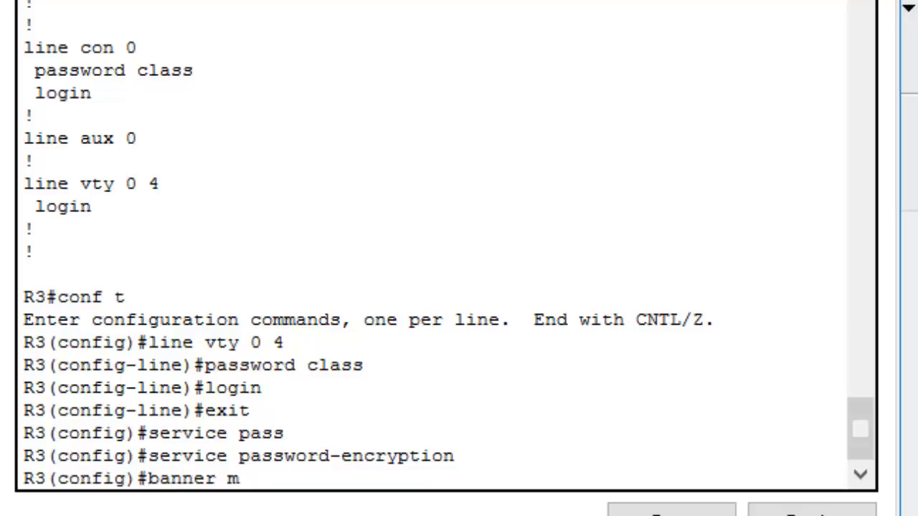
type("otd ")
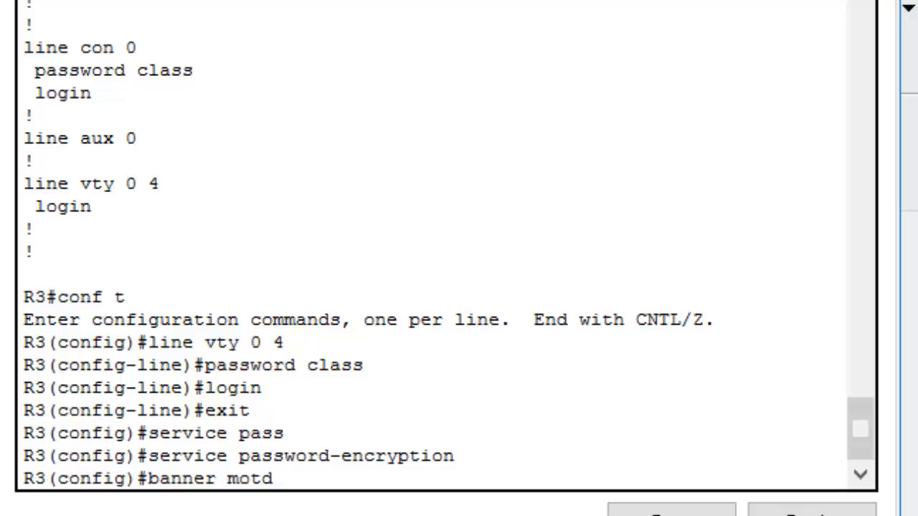
type("% This is a")
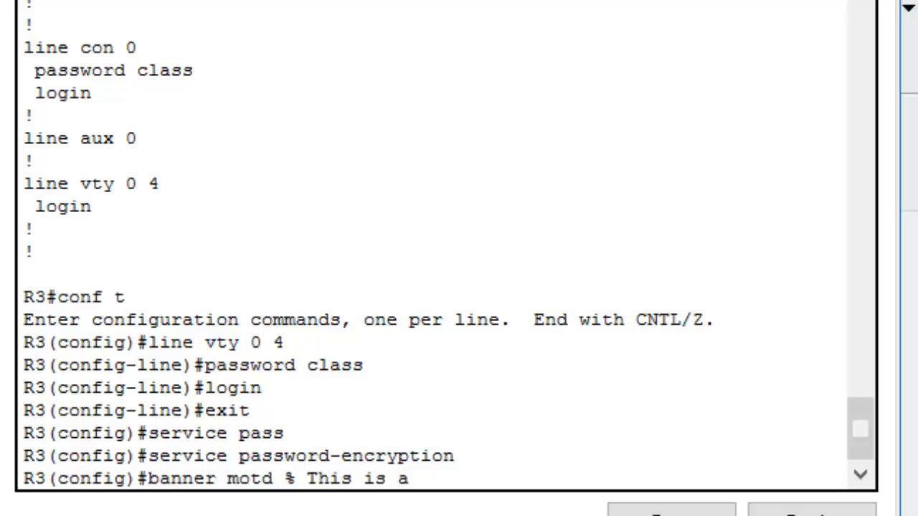
type("n autho")
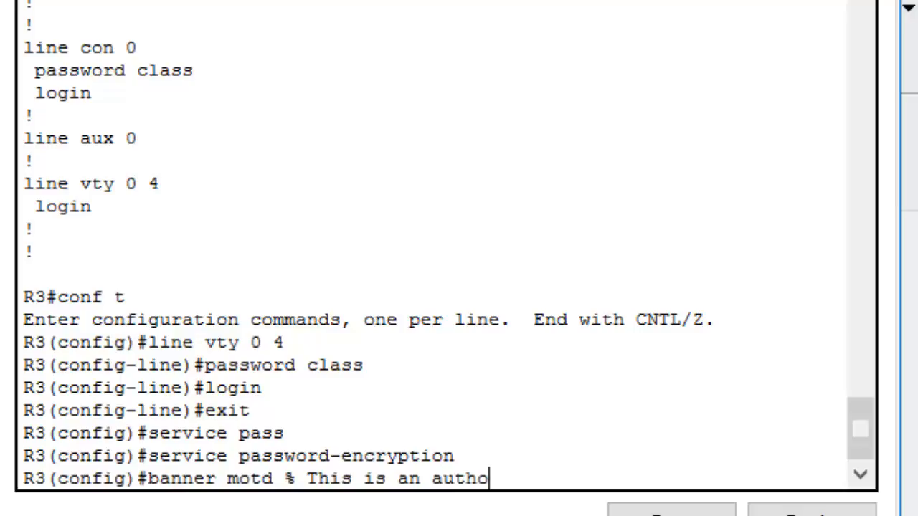
type("rized d")
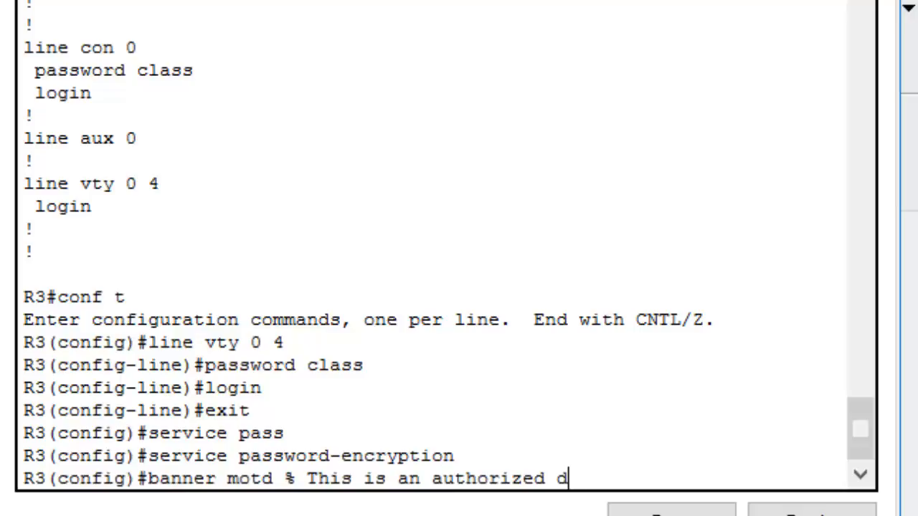
type("evice.... ")
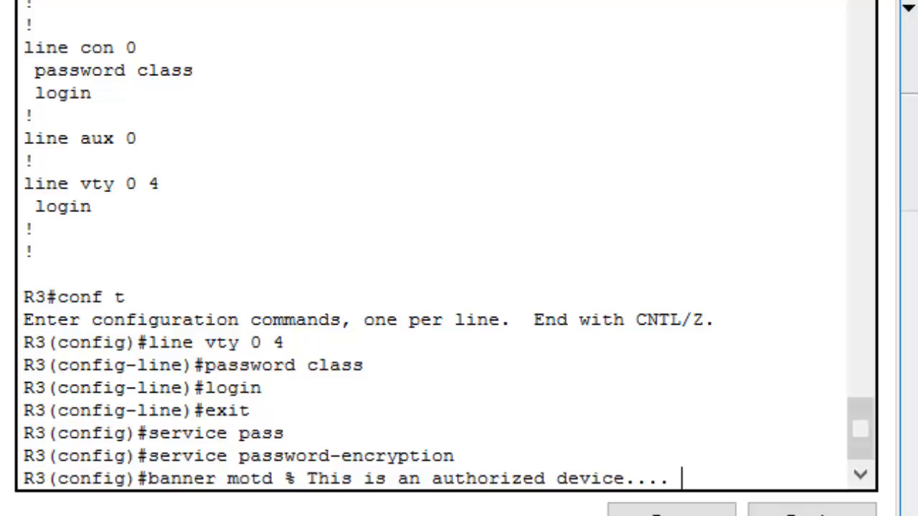
type("%")
key("Return")
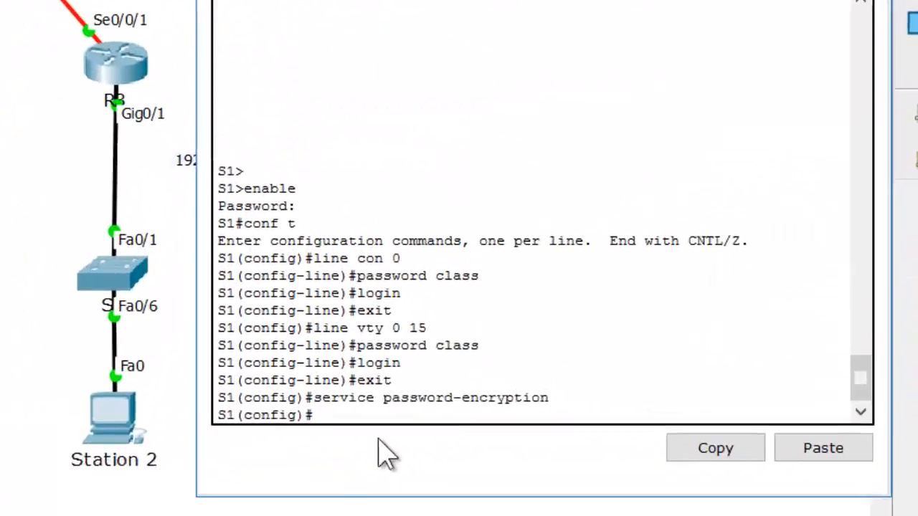
Set the motd banner on S1 to "this is an authorized device", delimited by %
type("bann")
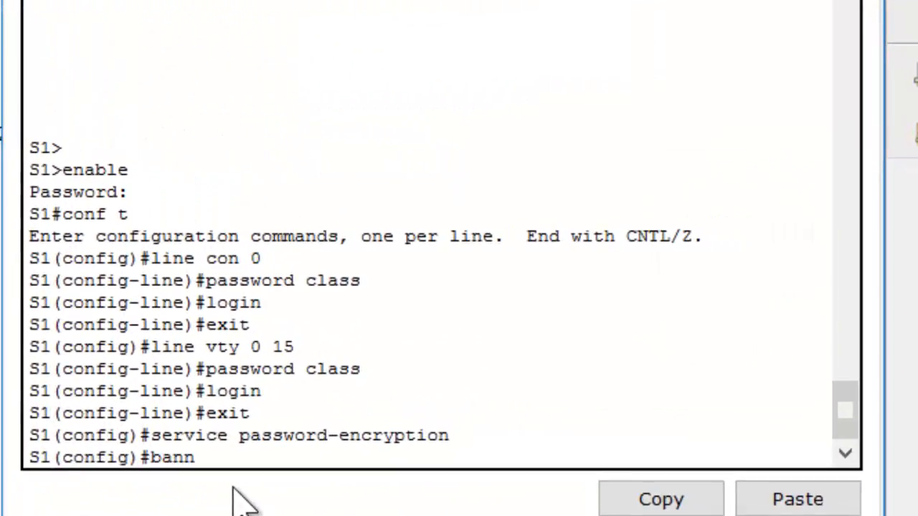
type("er motd")
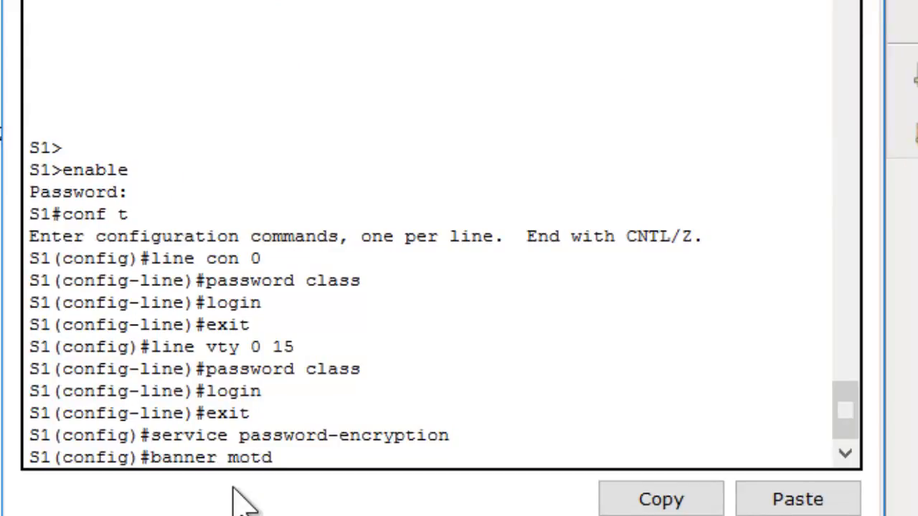
type(" % this")
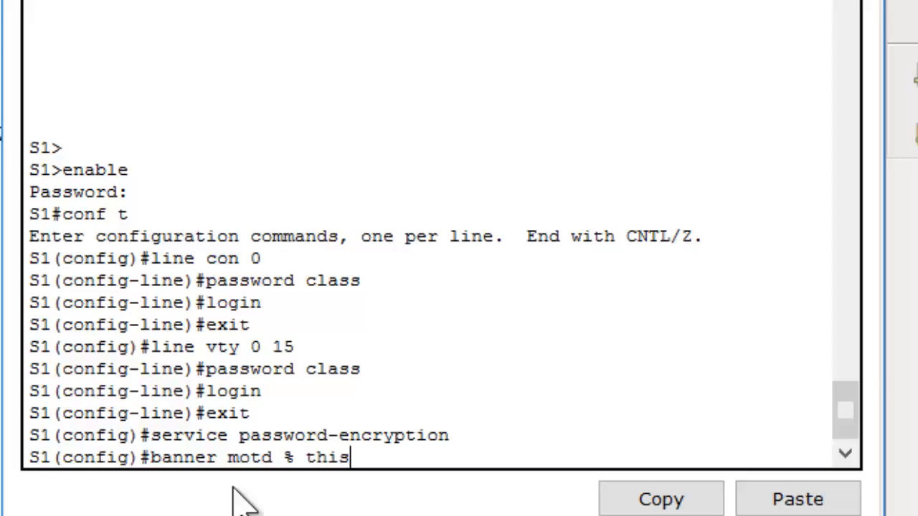
type(" is an auth")
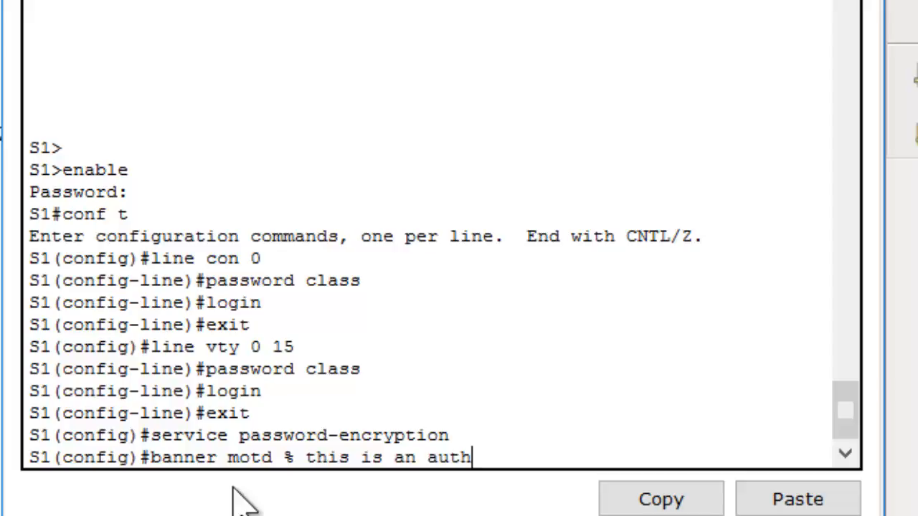
type("orized")
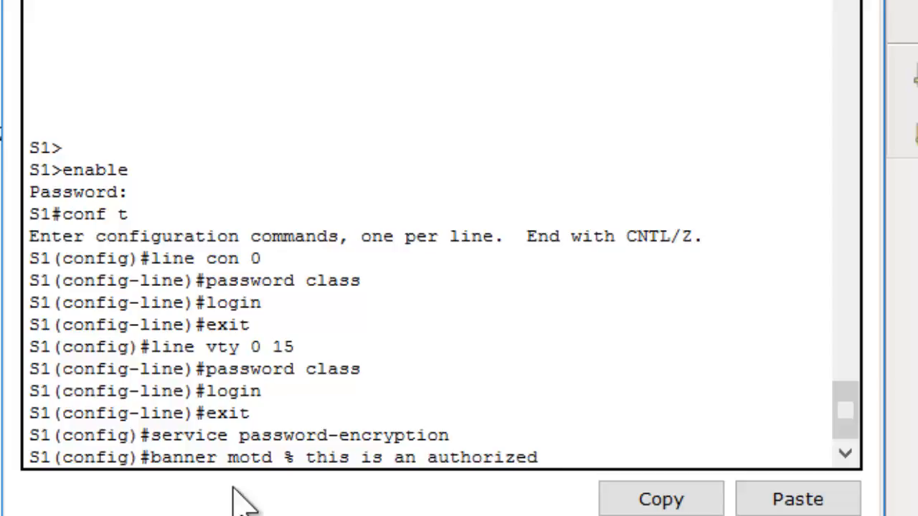
type(" device")
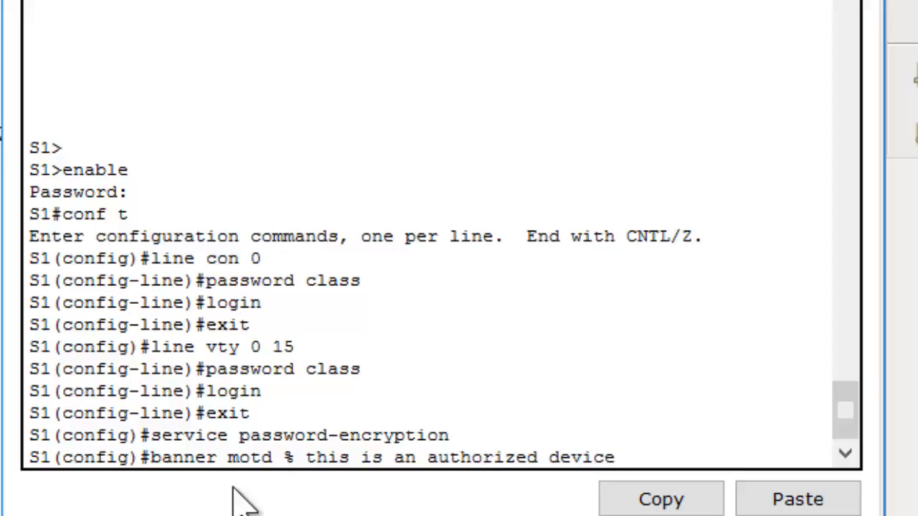
type(" %")
key("Return")
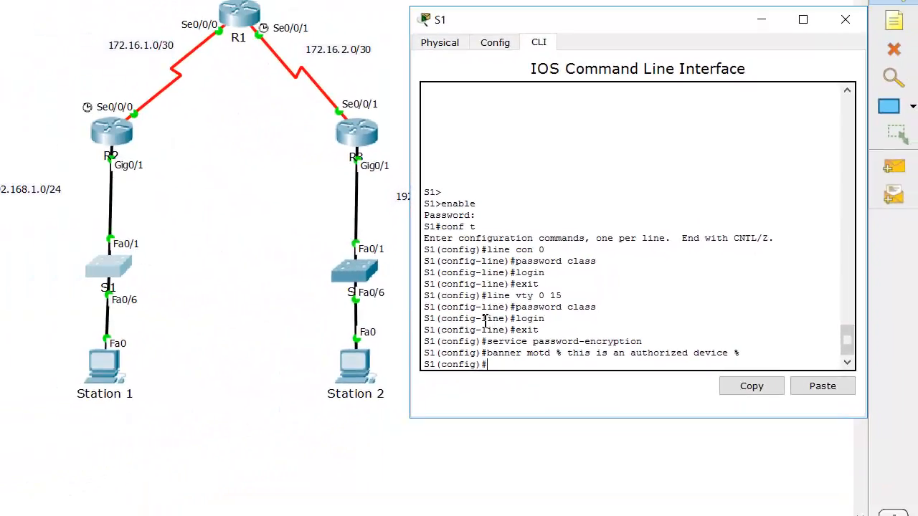
Switch to the S2 command line, finish paging through its running configuration, and enter global configuration mode
left_click(373, 294)
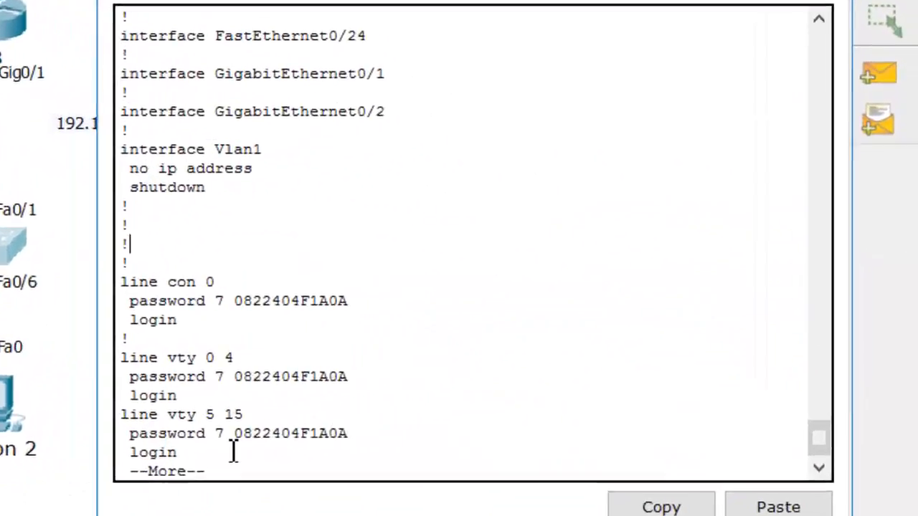
key("space")
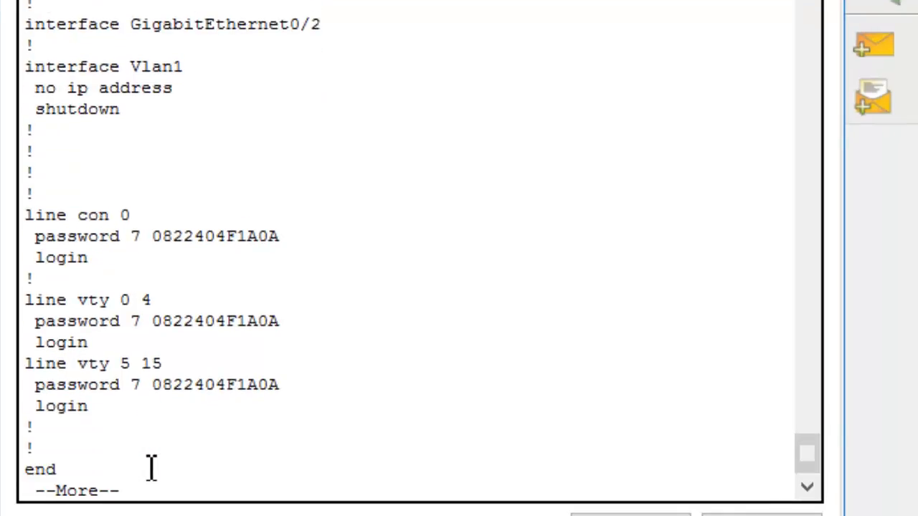
key("space")
type("co")
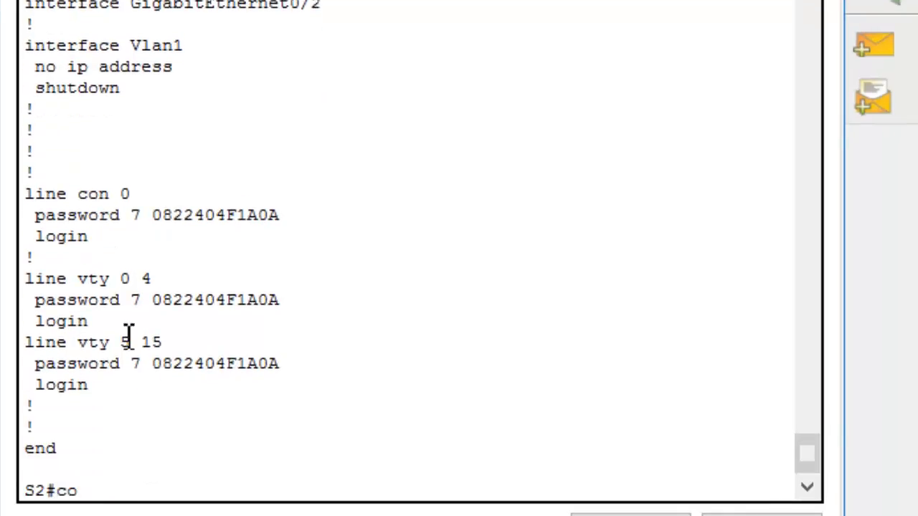
type("nf t")
key("Return")
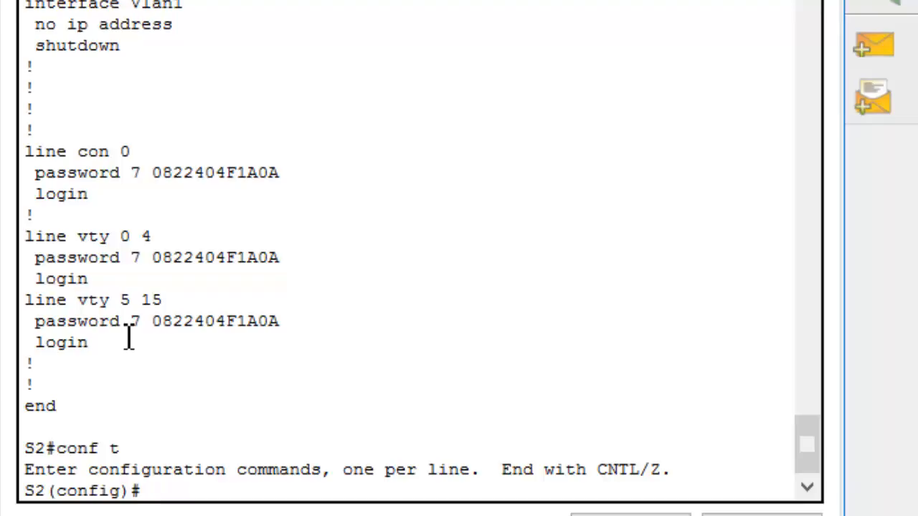
Set the motd banner on S2 to "this is an authorized device", delimited by %
type("banner motd % this is an authorized device %")
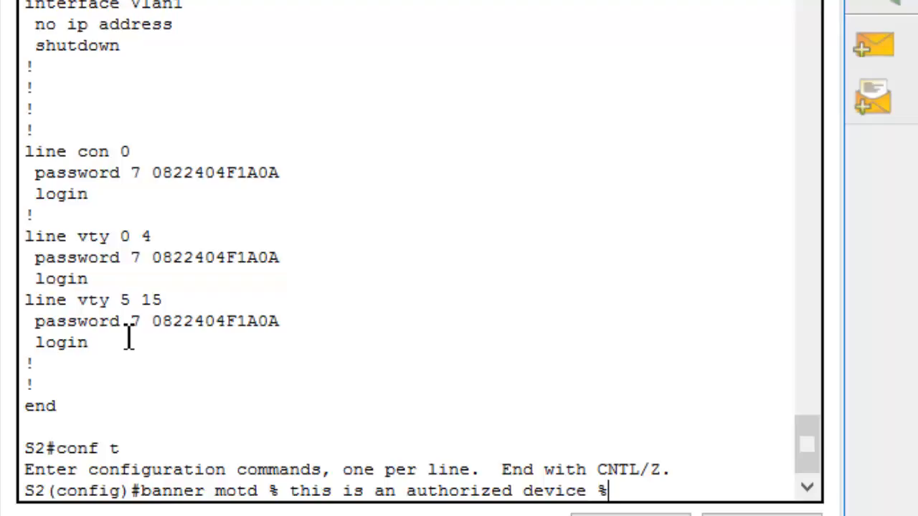
key("Return")
key("Return")
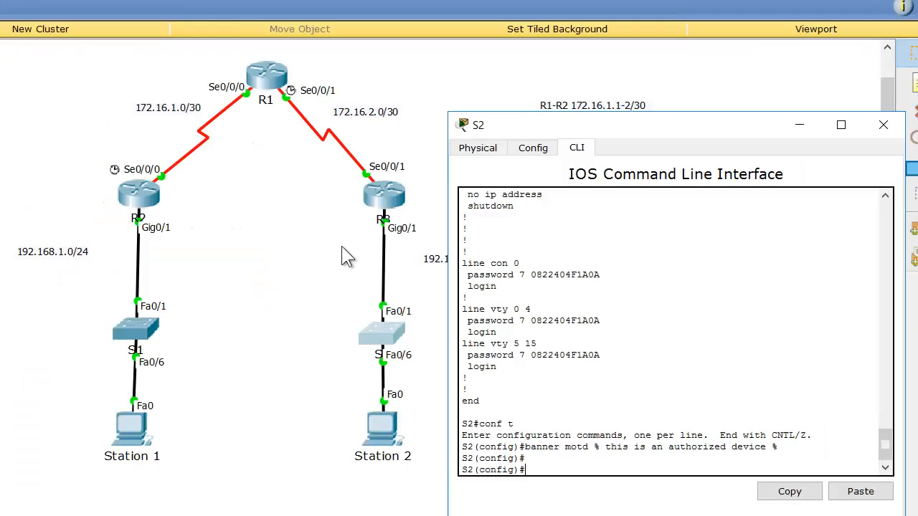